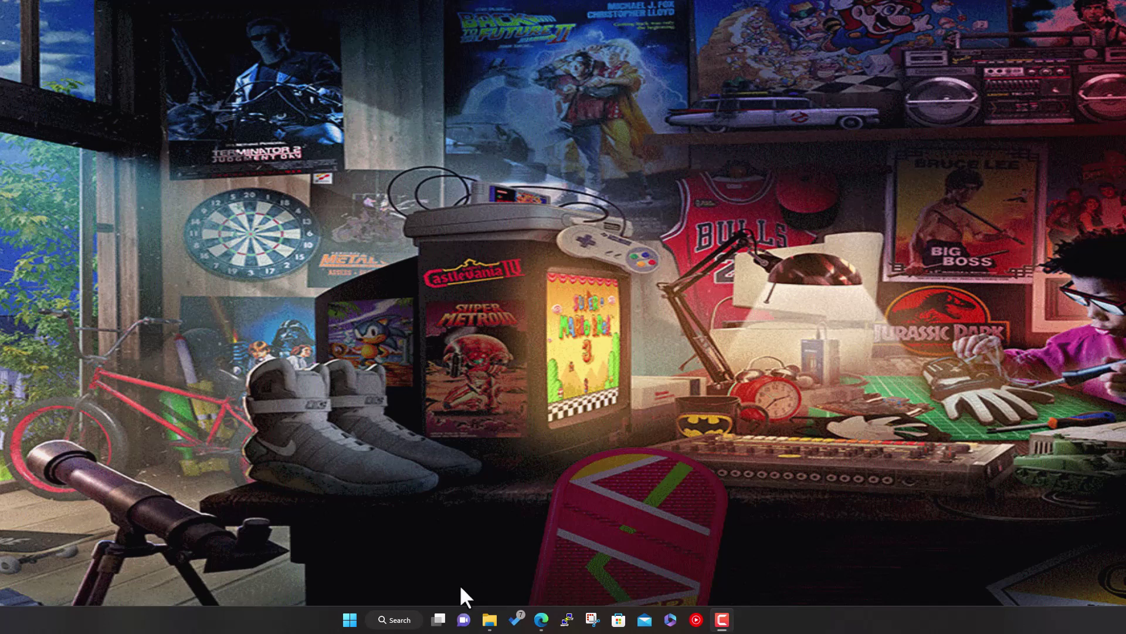
Launch retrobat.exe from the X:\Demo\RetroBat folder in File Explorer.
left_click(490, 620)
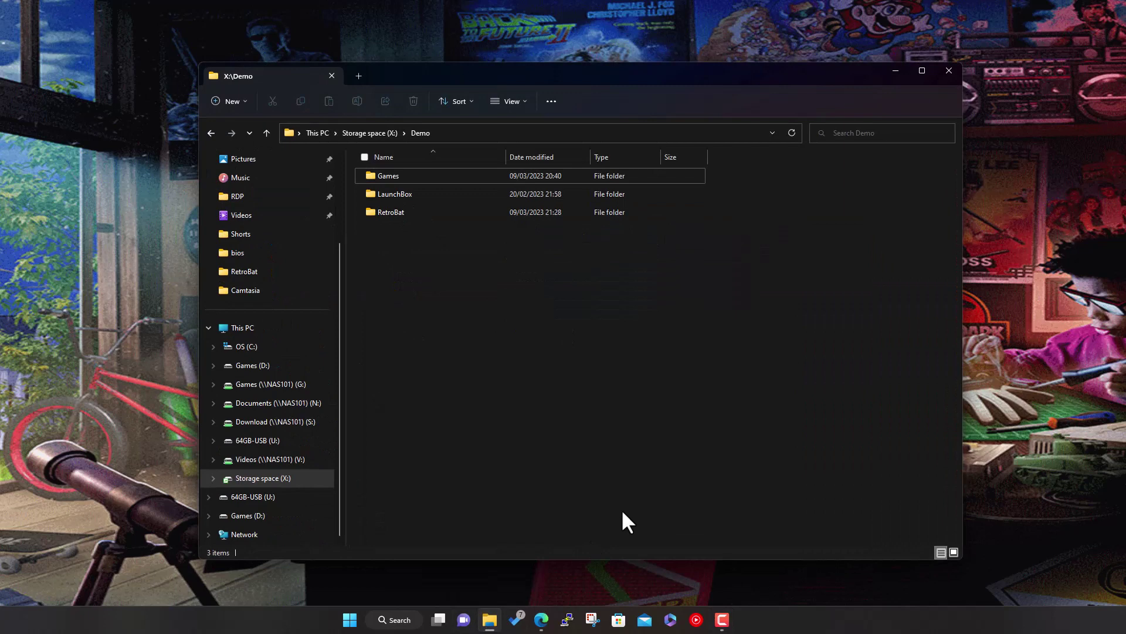
double_click(413, 212)
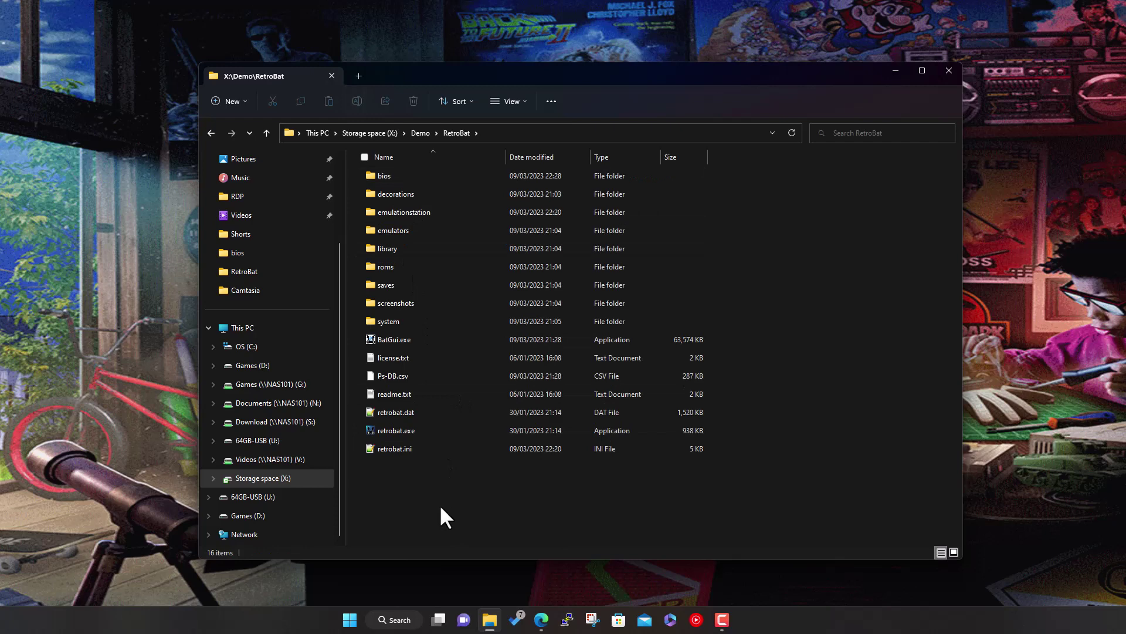
double_click(410, 432)
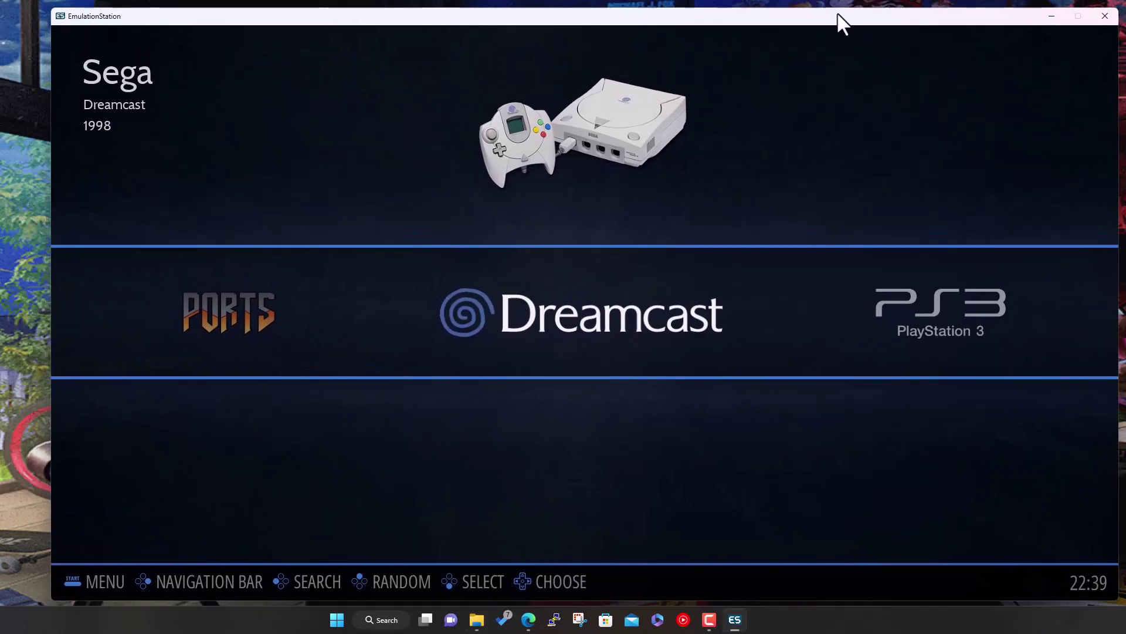
Go to the RetroBat system in the carousel and launch Cemu (Wii U) from its emulator list.
left_click_drag(838, 13, 828, 10)
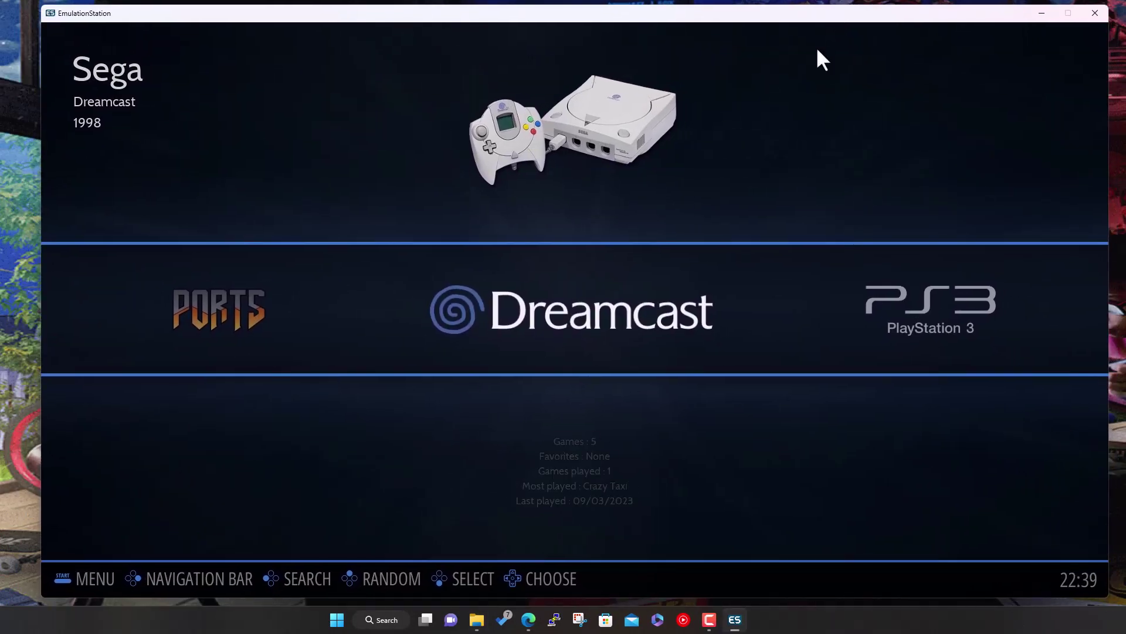
key("Left")
key("Left")
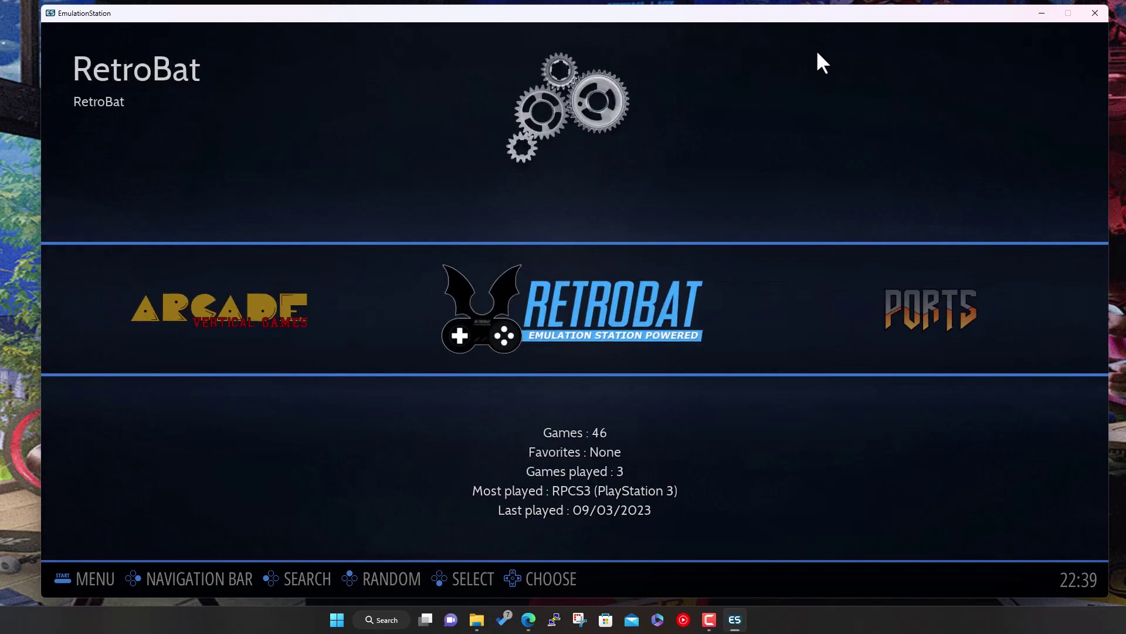
key("Return")
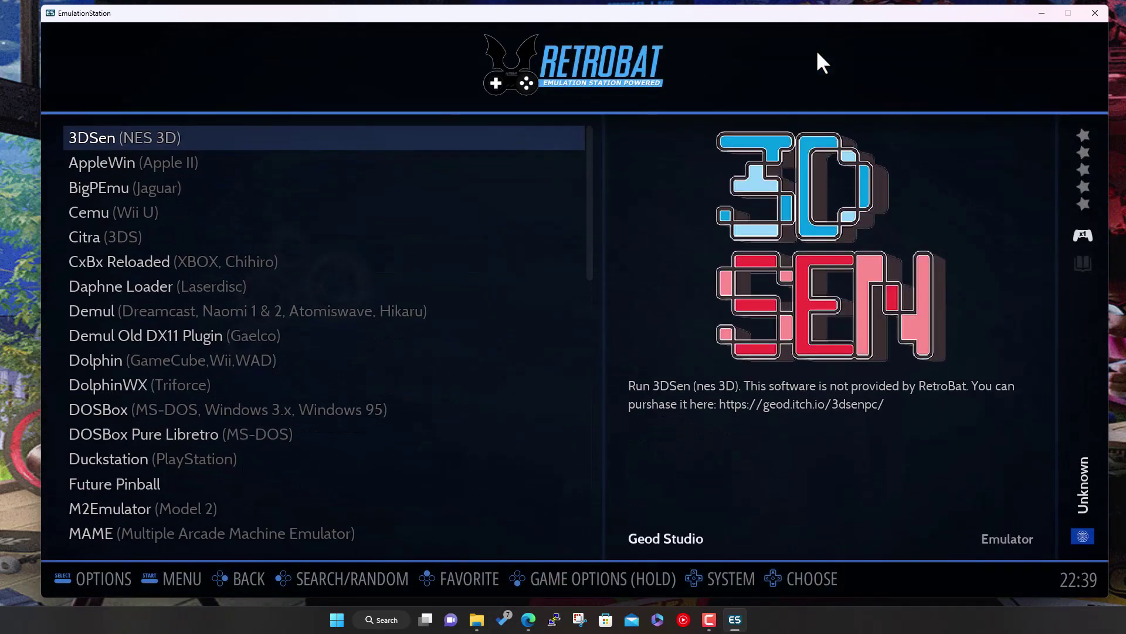
key("Down")
key("Down")
key("Down")
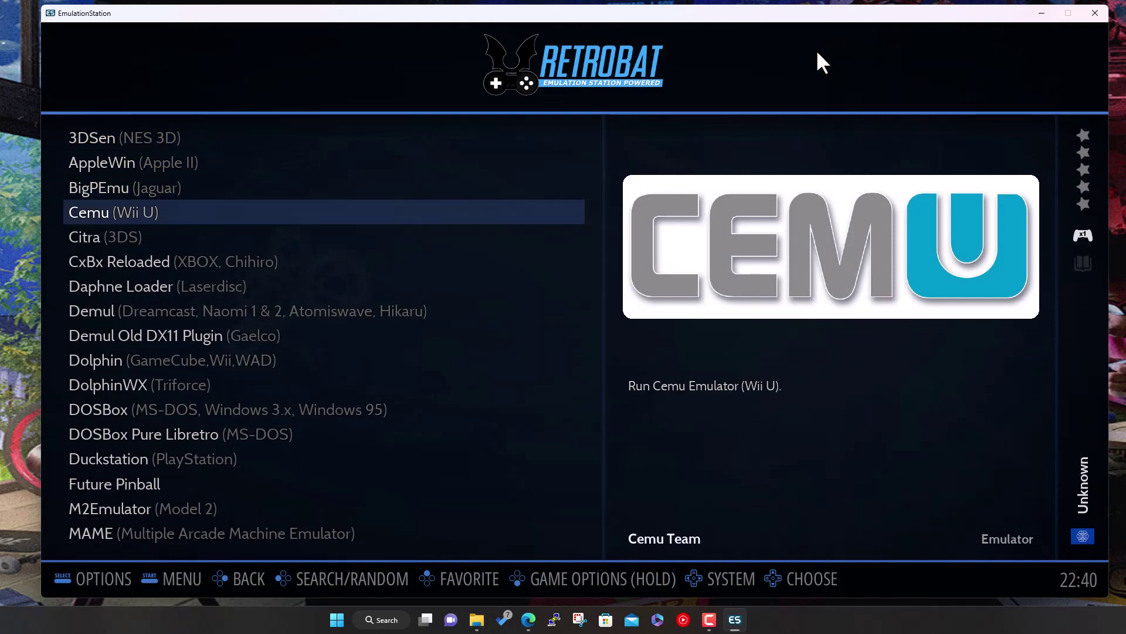
key("Return")
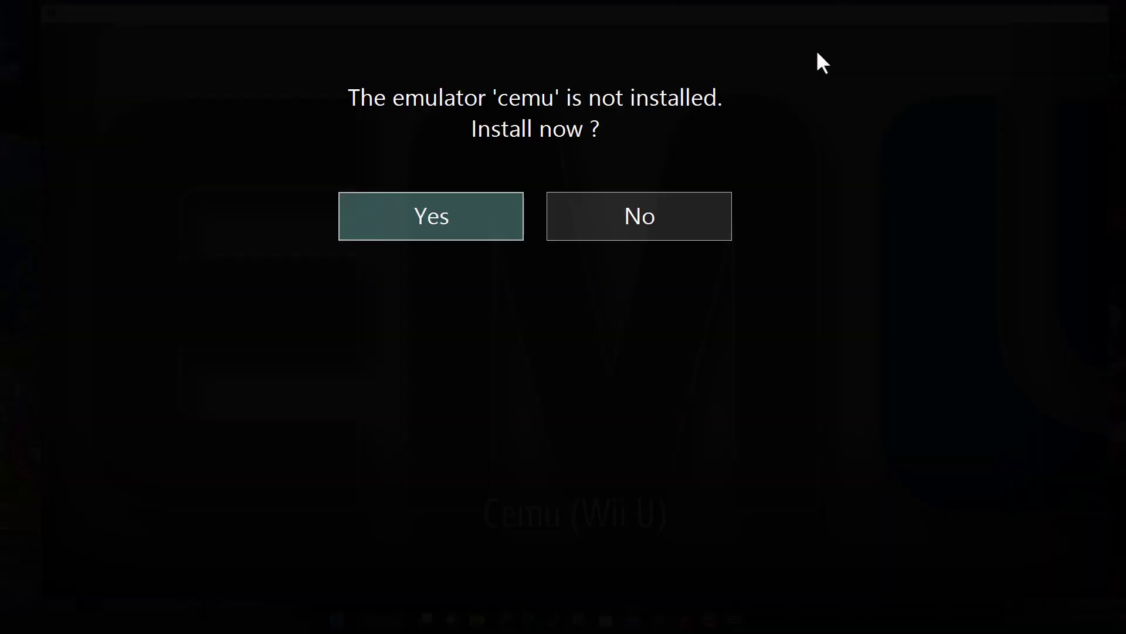
Confirm installing Cemu and reposition the new Cemu 1.27.1 window once it opens.
key("Return")
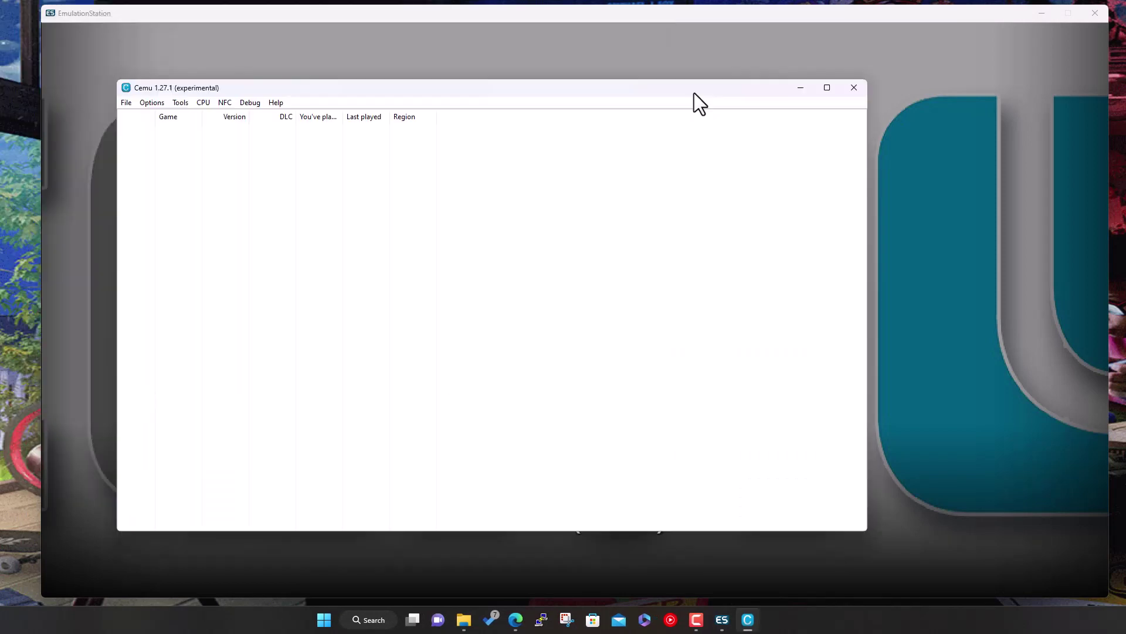
left_click_drag(695, 92, 766, 83)
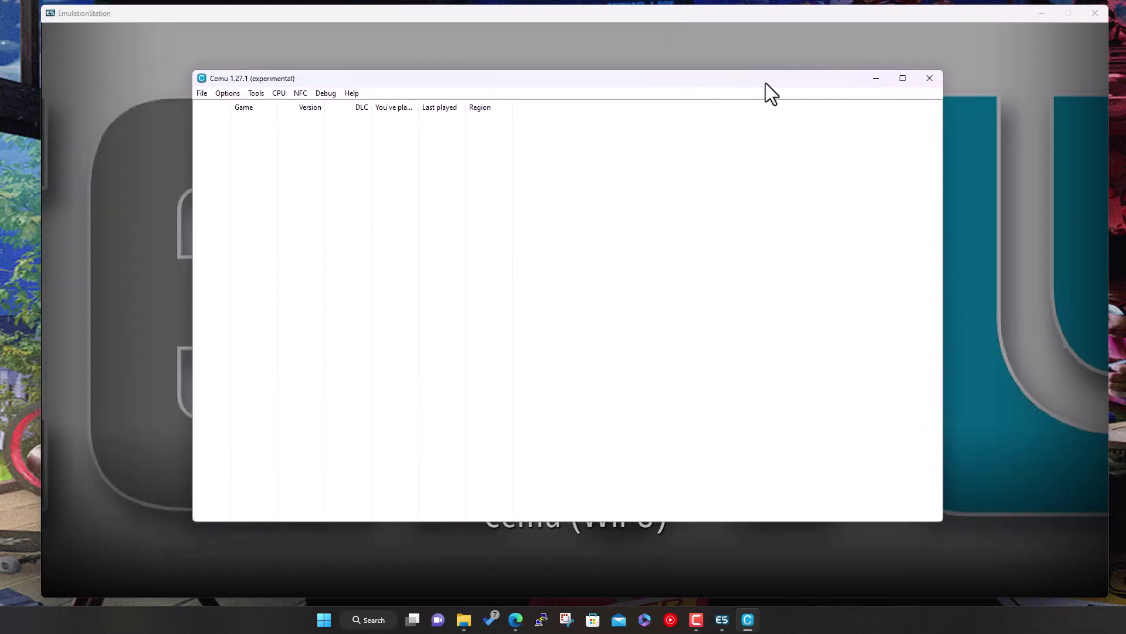
Set Cemu's graphics API to Vulkan on the AMD Radeon R9 200 Series, then close General settings.
left_click(227, 92)
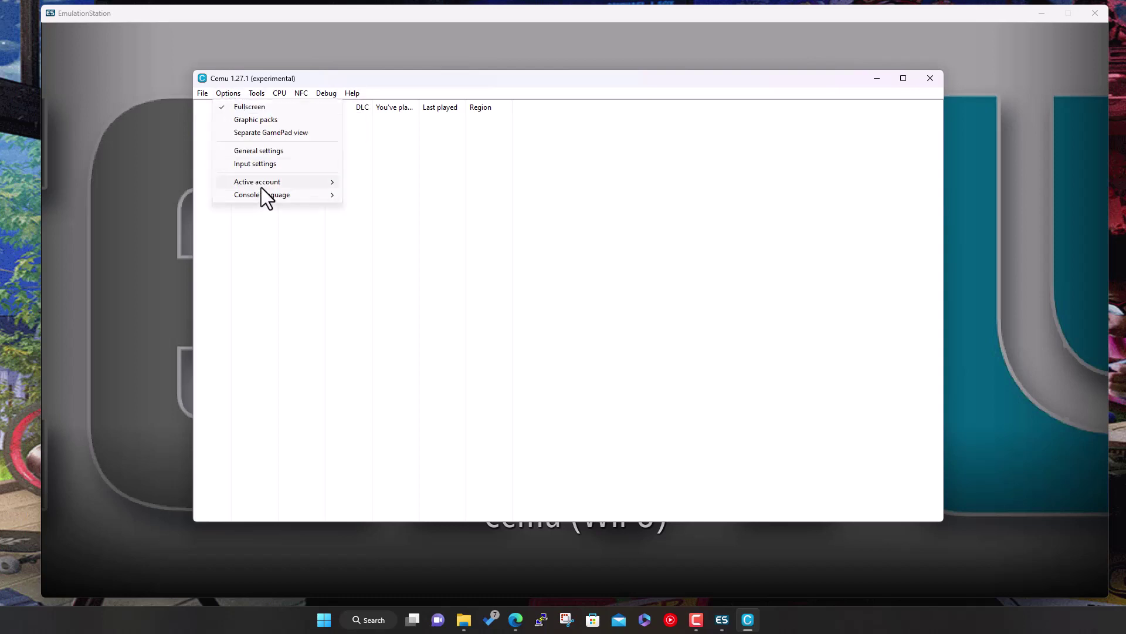
left_click(256, 152)
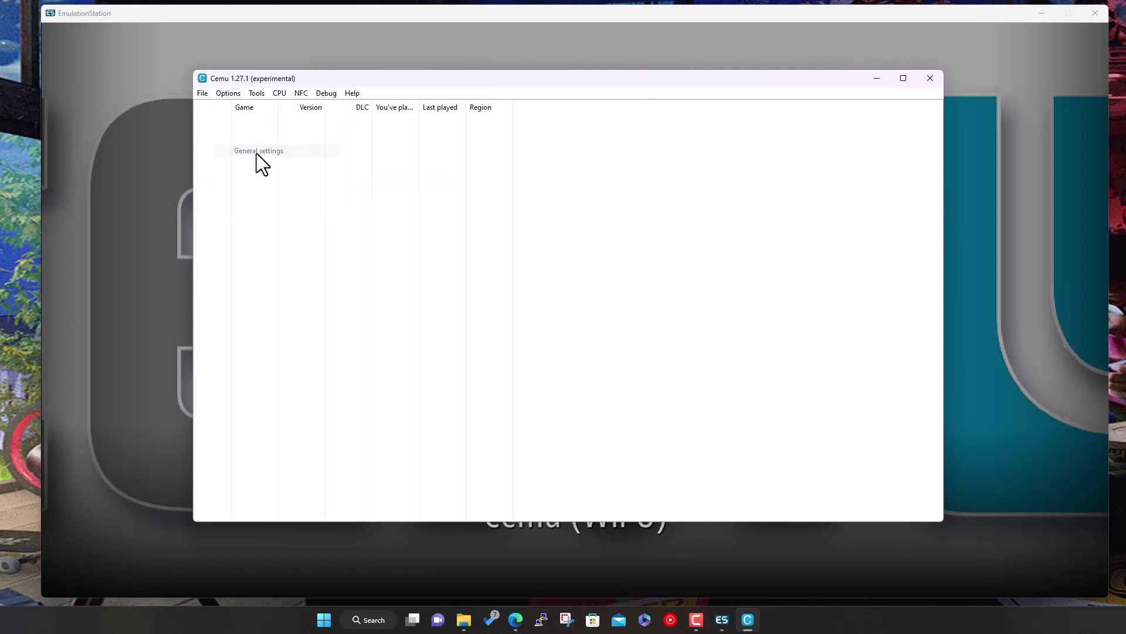
left_click(438, 191)
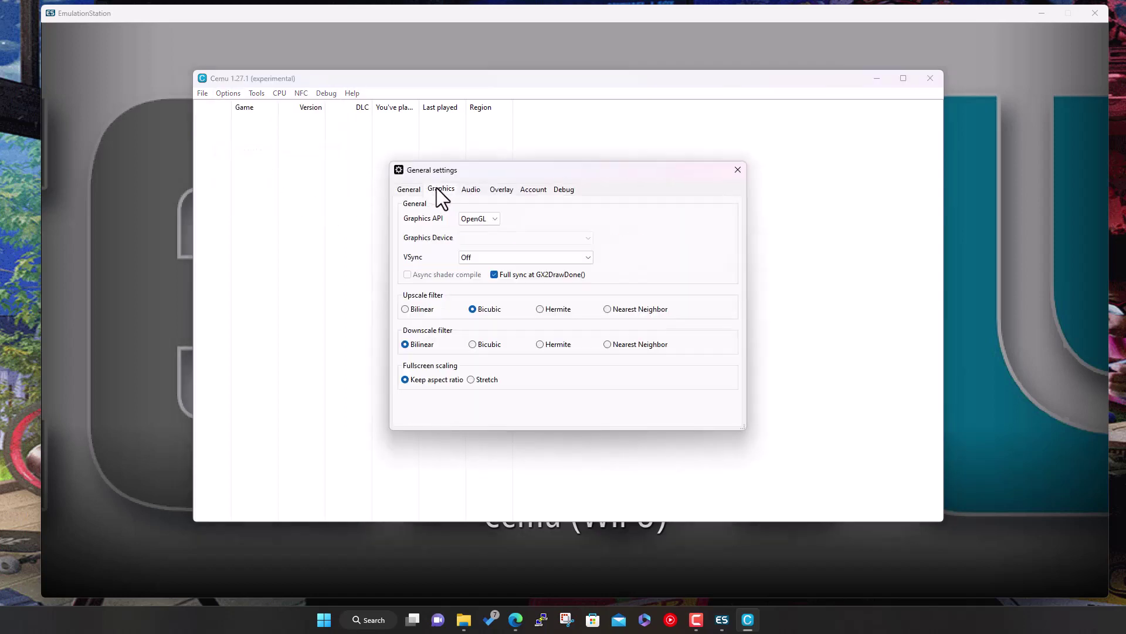
left_click(495, 219)
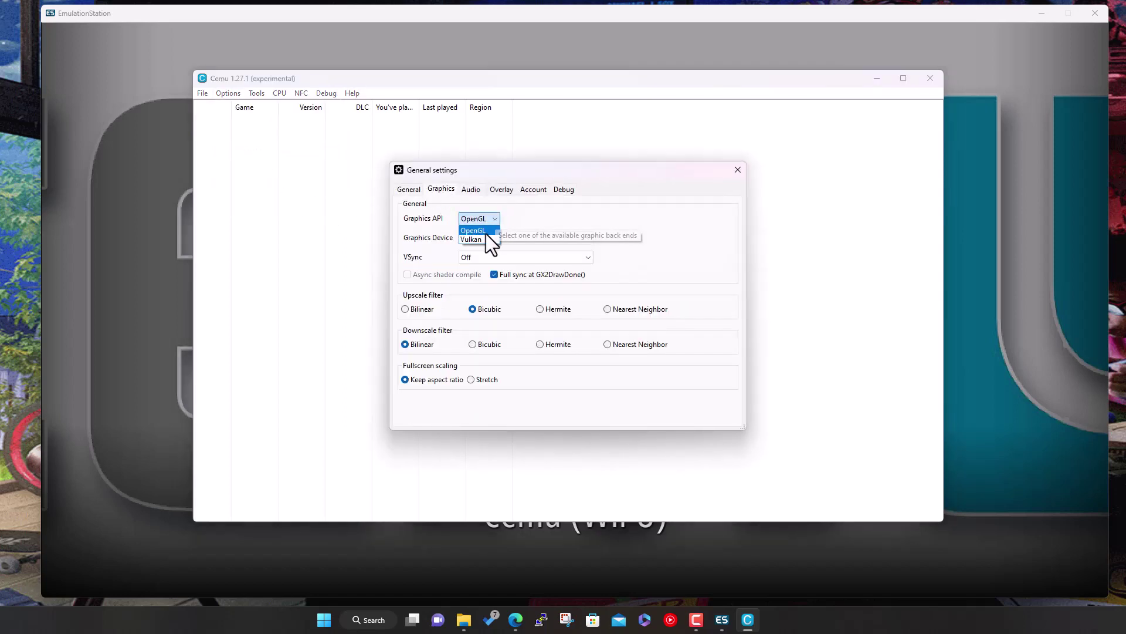
left_click(484, 237)
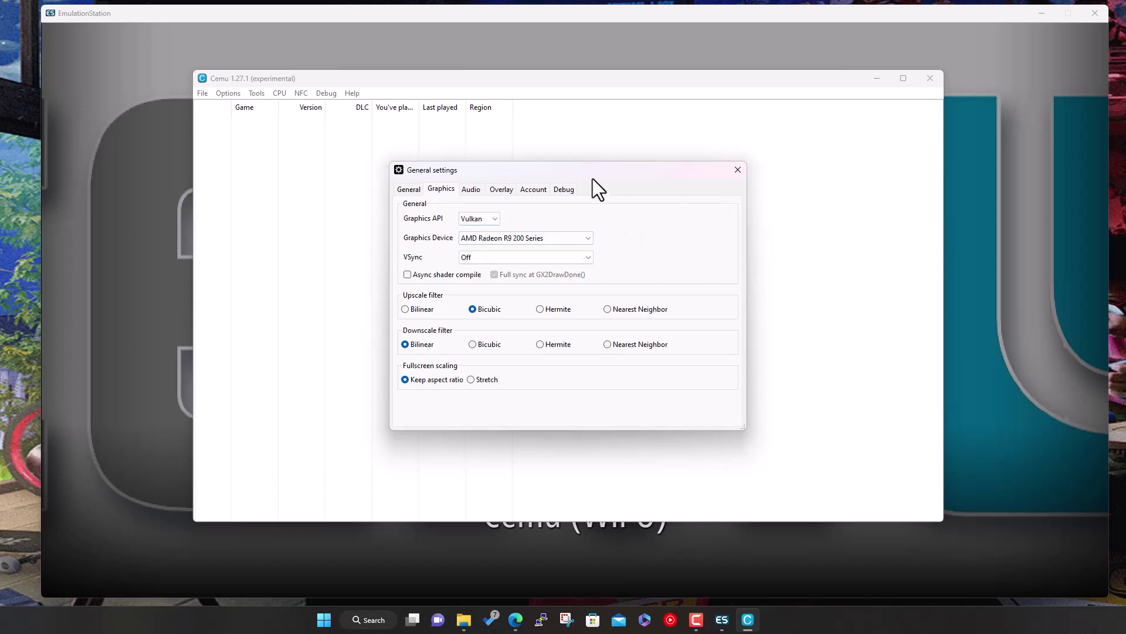
left_click(411, 188)
left_click(737, 172)
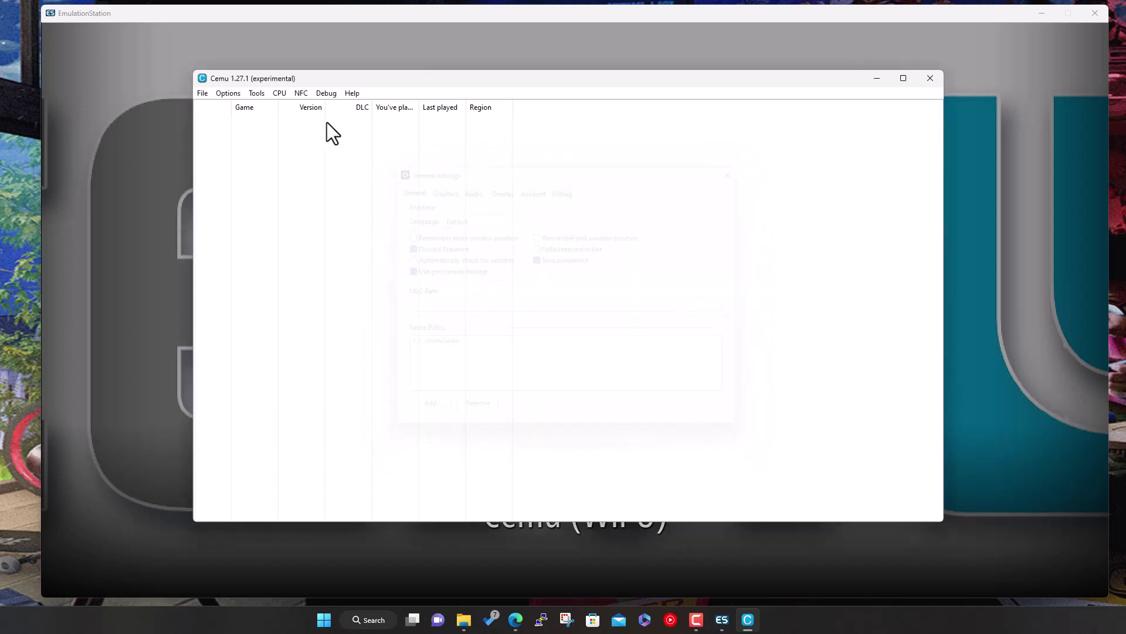
left_click(235, 94)
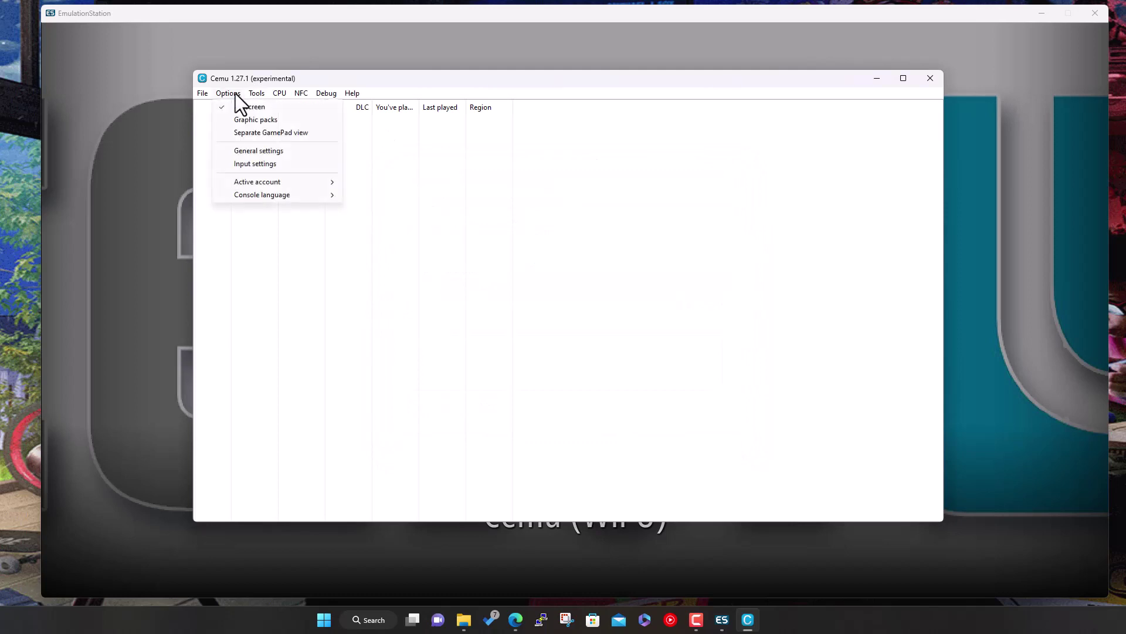
left_click(252, 164)
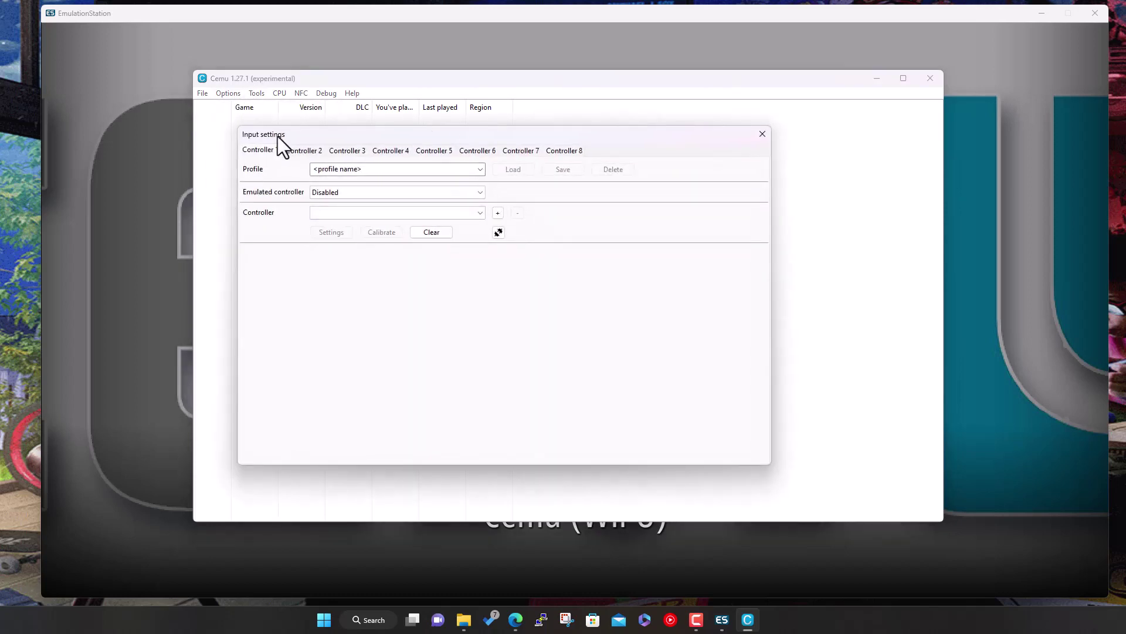
left_click(467, 168)
left_click(480, 169)
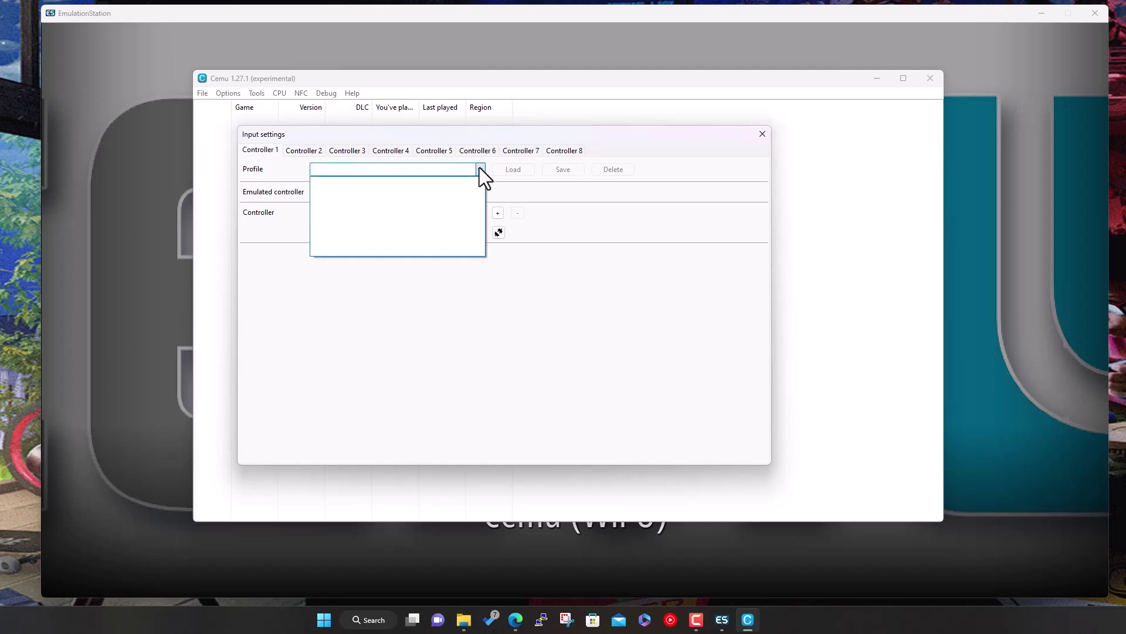
left_click(480, 169)
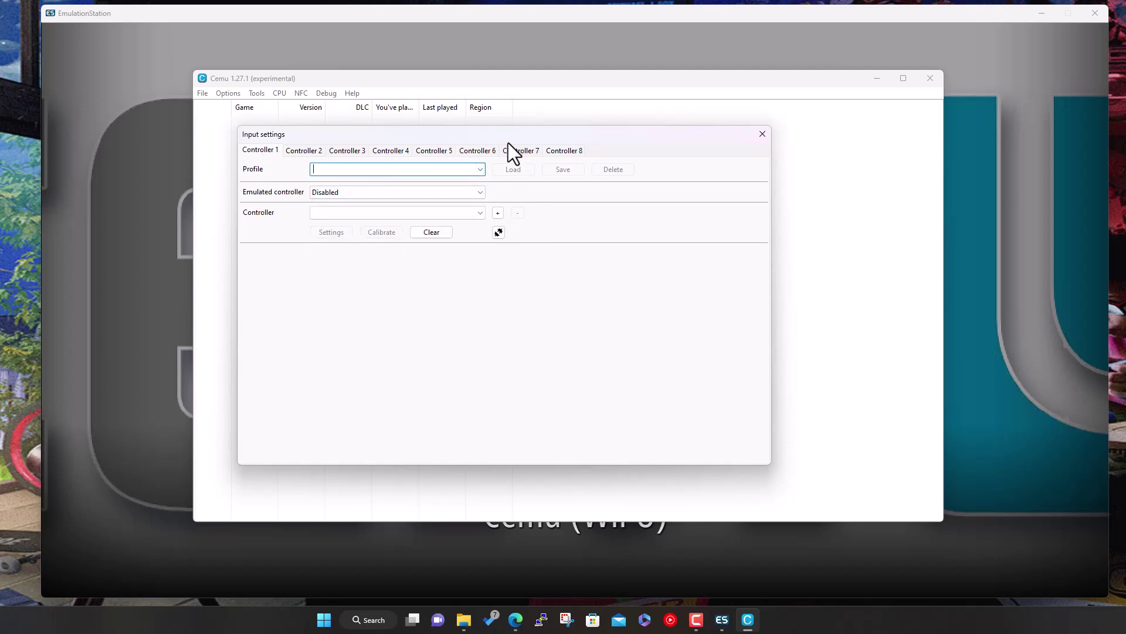
left_click(480, 214)
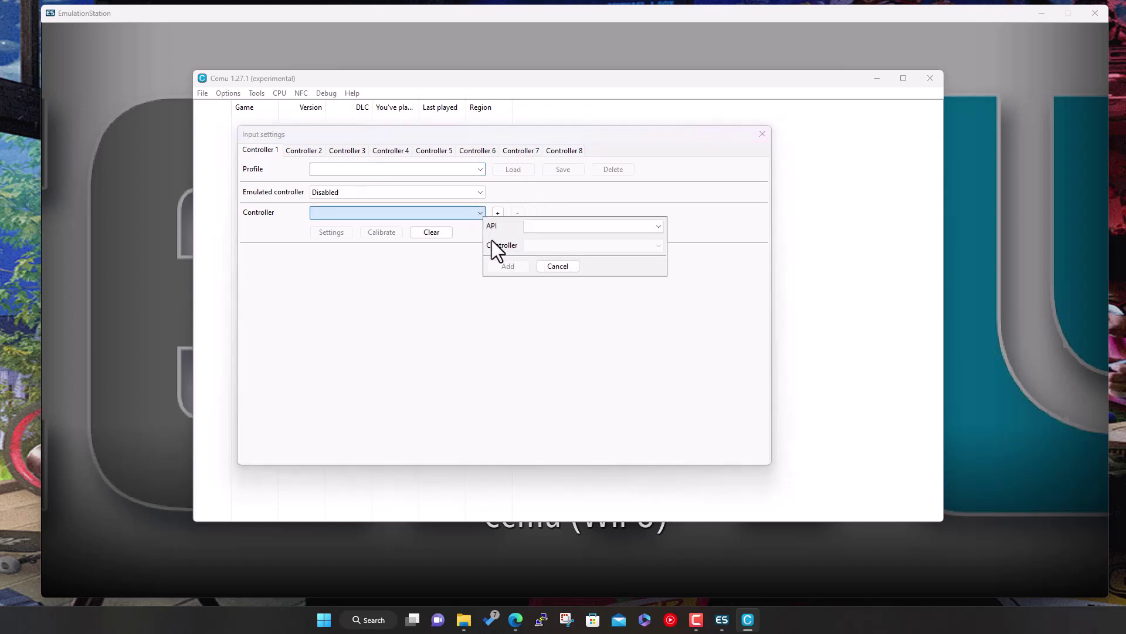
left_click(555, 266)
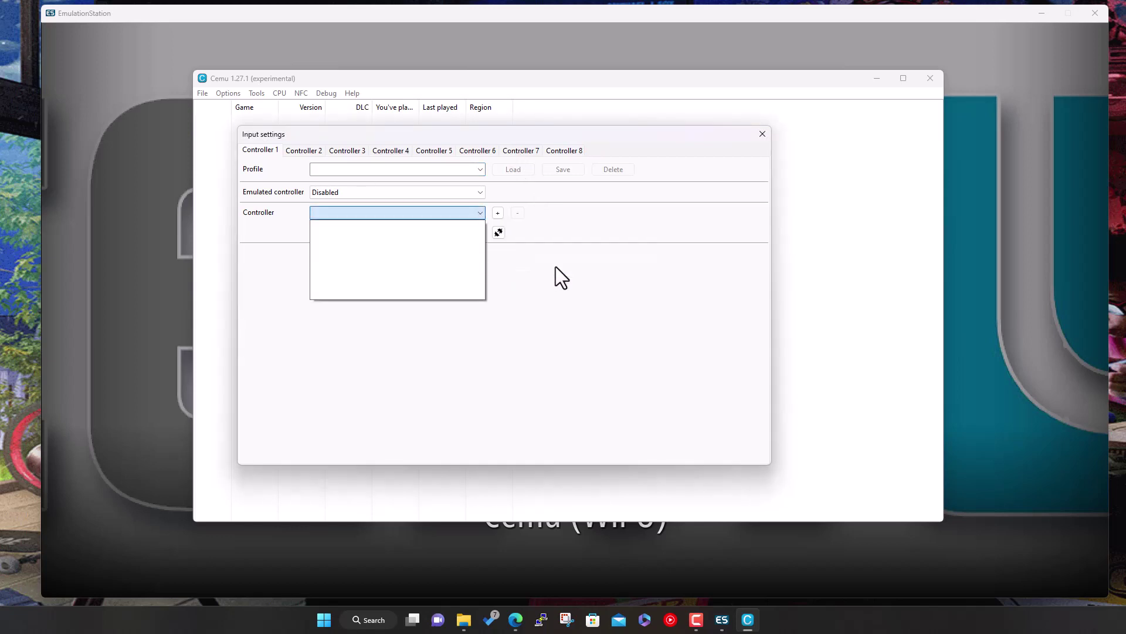
left_click(572, 324)
left_click(761, 135)
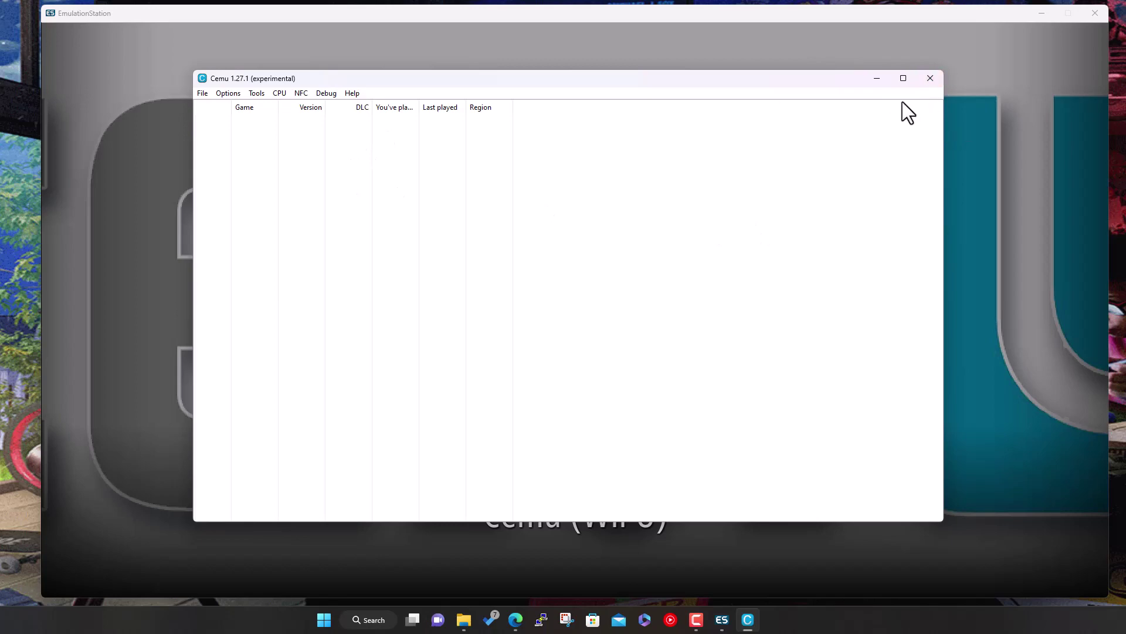
Close Cemu and browse File Explorer to X:\Demo\Games\WiiU.
left_click(931, 79)
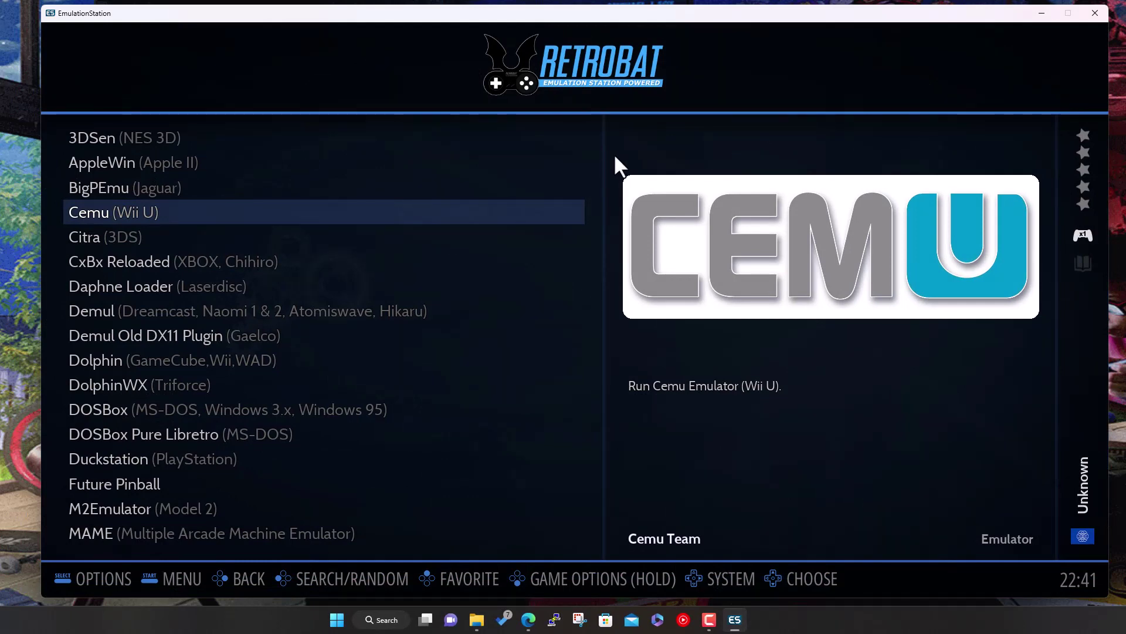
left_click(476, 620)
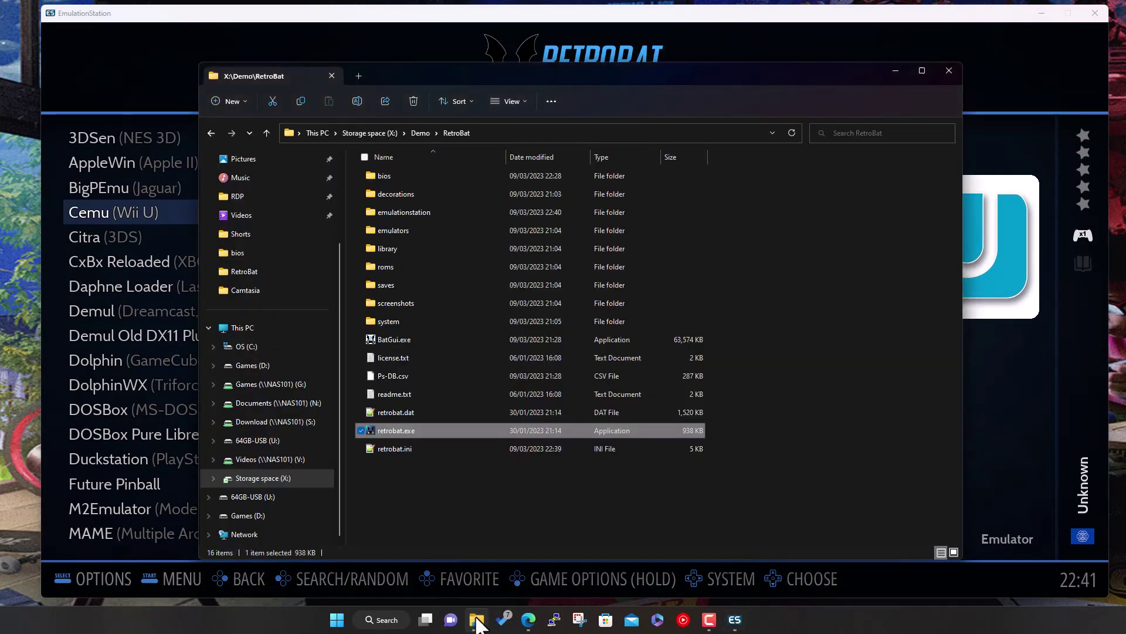
left_click(420, 132)
double_click(403, 174)
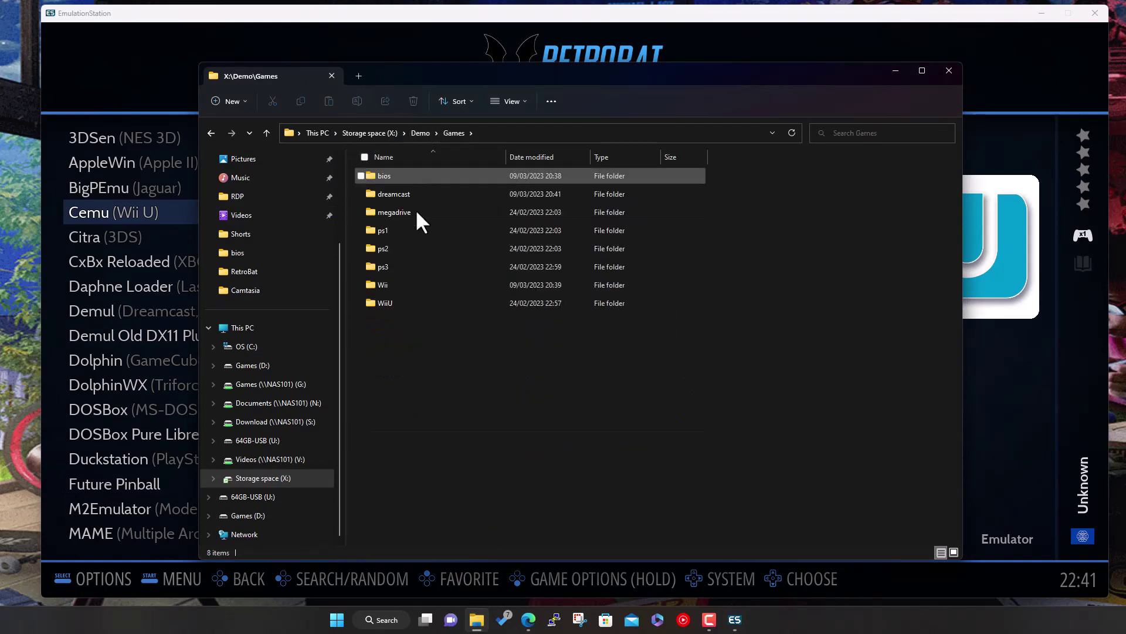
double_click(398, 302)
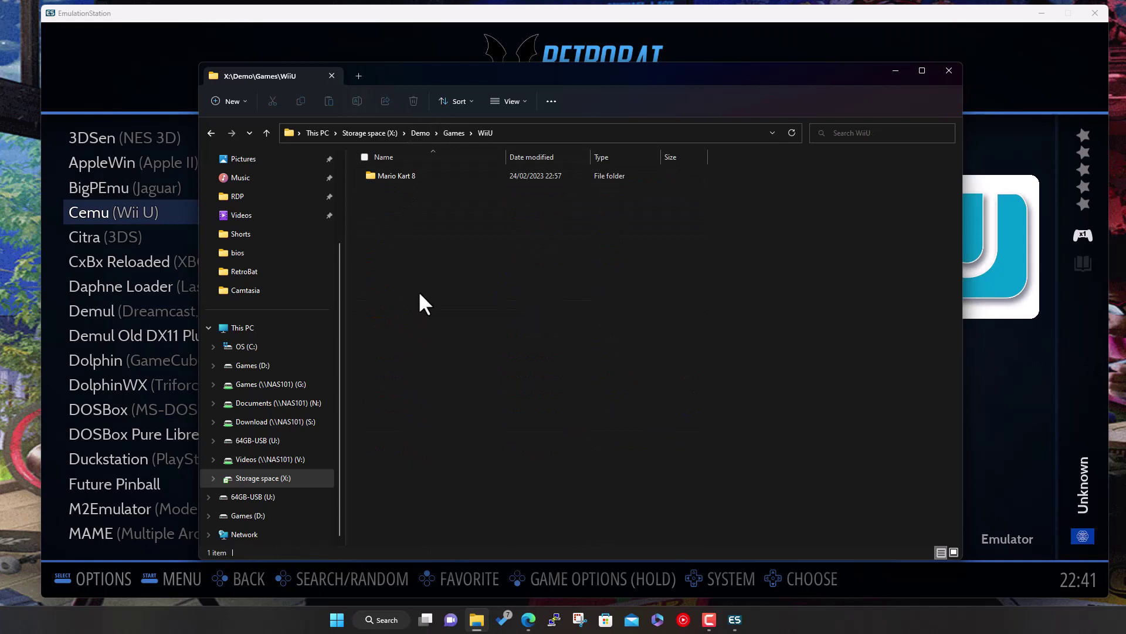
Cut the Mario Kart 8 folder and return to the Demo folder.
right_click(397, 175)
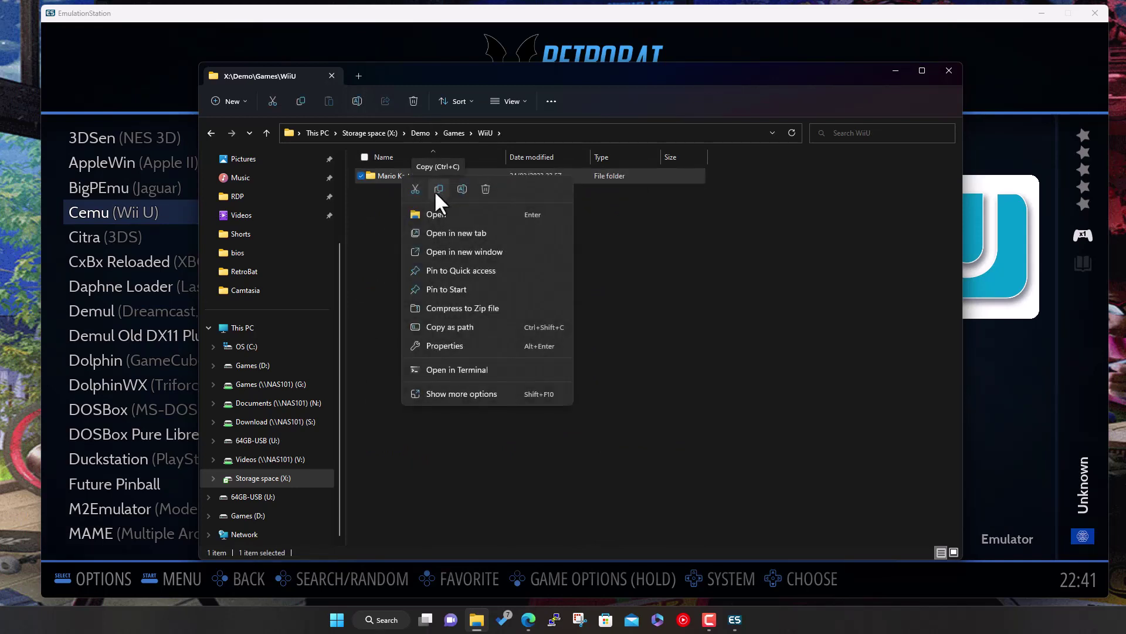
left_click(413, 188)
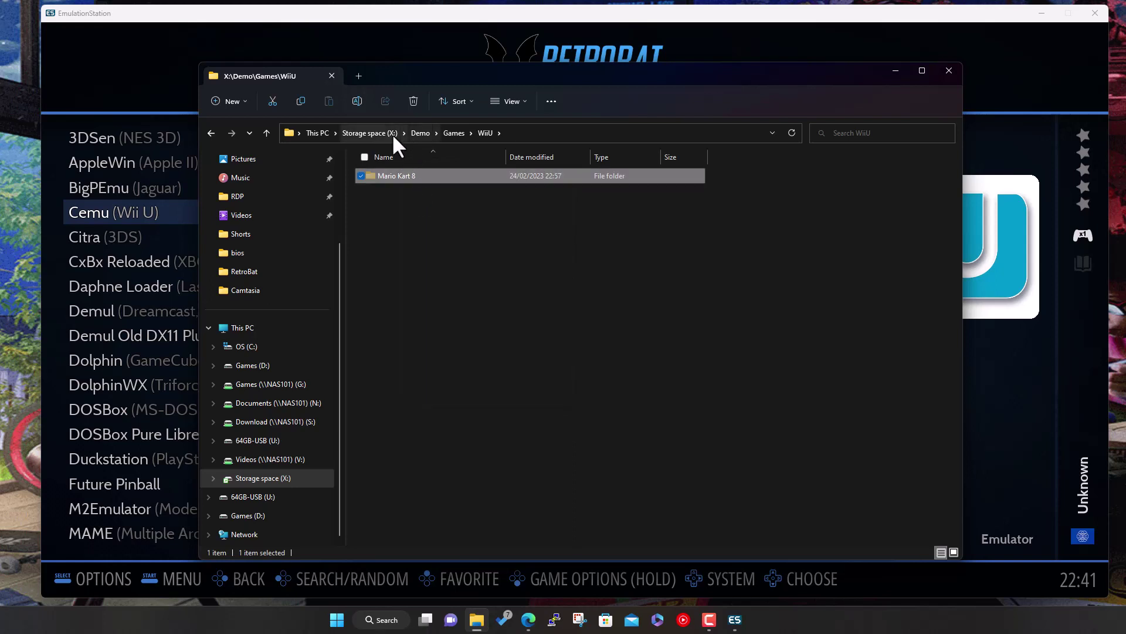
left_click(420, 134)
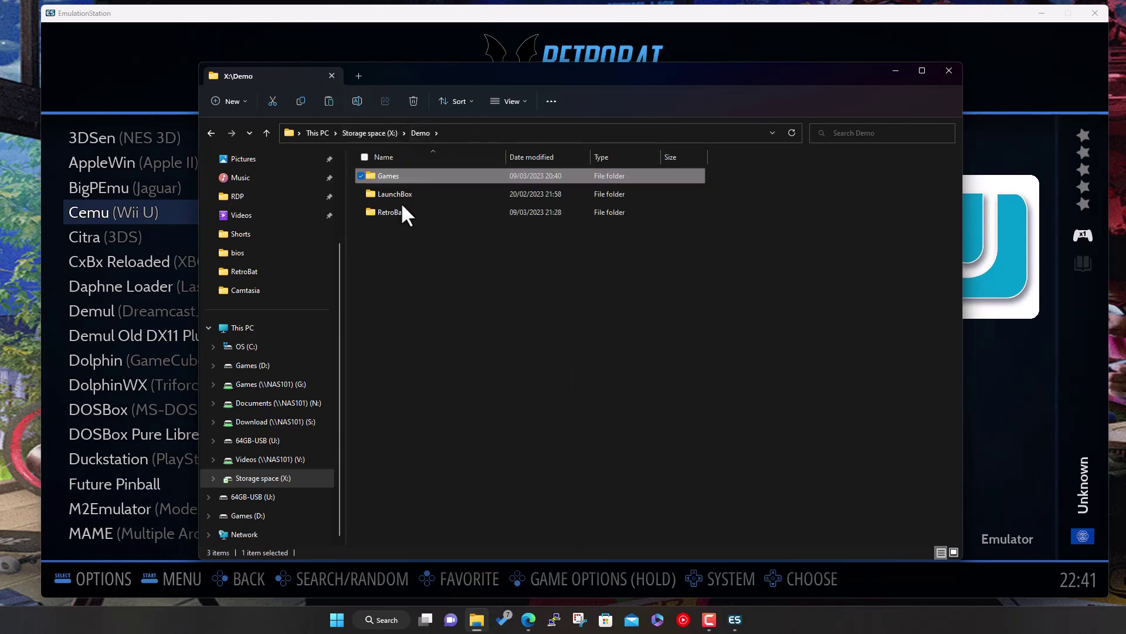
Paste the Mario Kart 8 folder into RetroBat\roms\wiiu and open it.
double_click(396, 207)
double_click(385, 267)
scroll(413, 411, "down", 15)
scroll(414, 405, "down", 20)
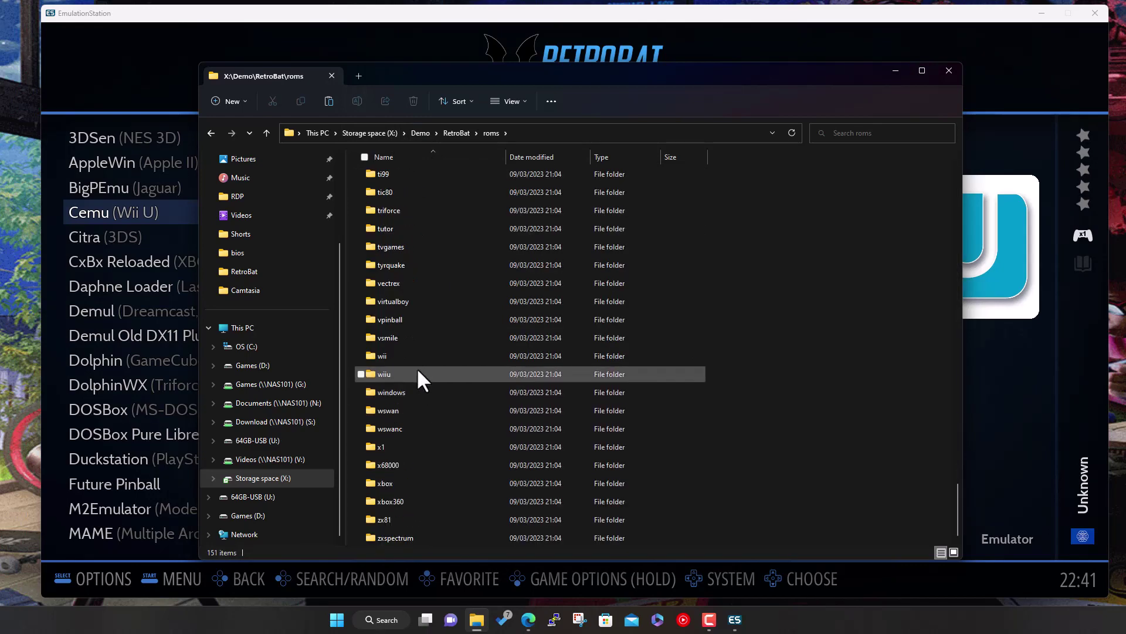
double_click(416, 373)
right_click(484, 325)
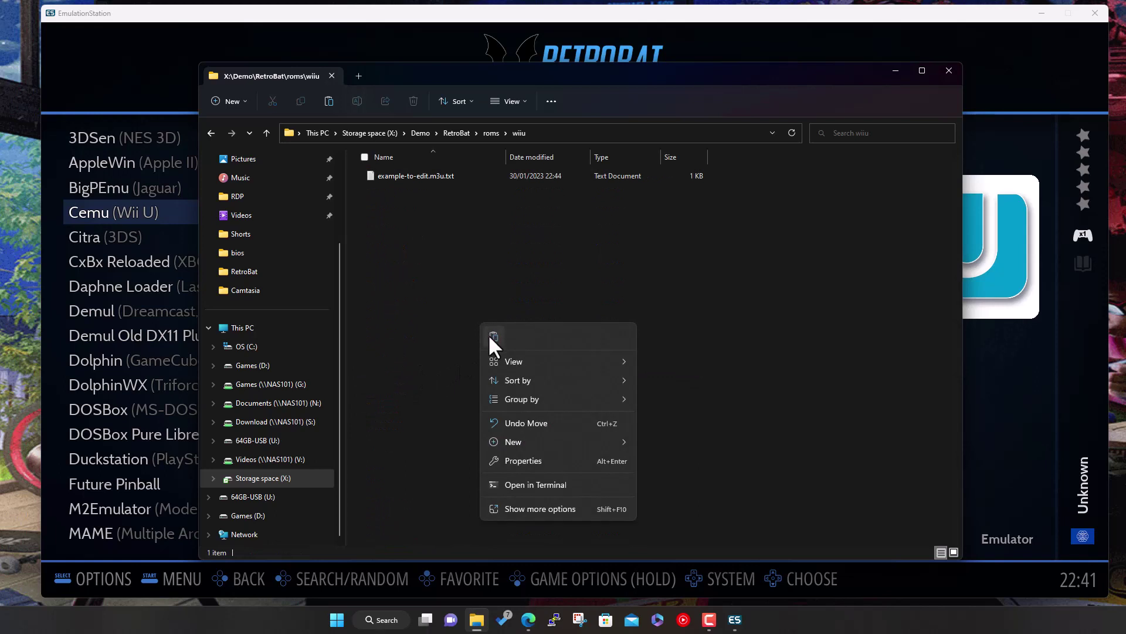
left_click(489, 336)
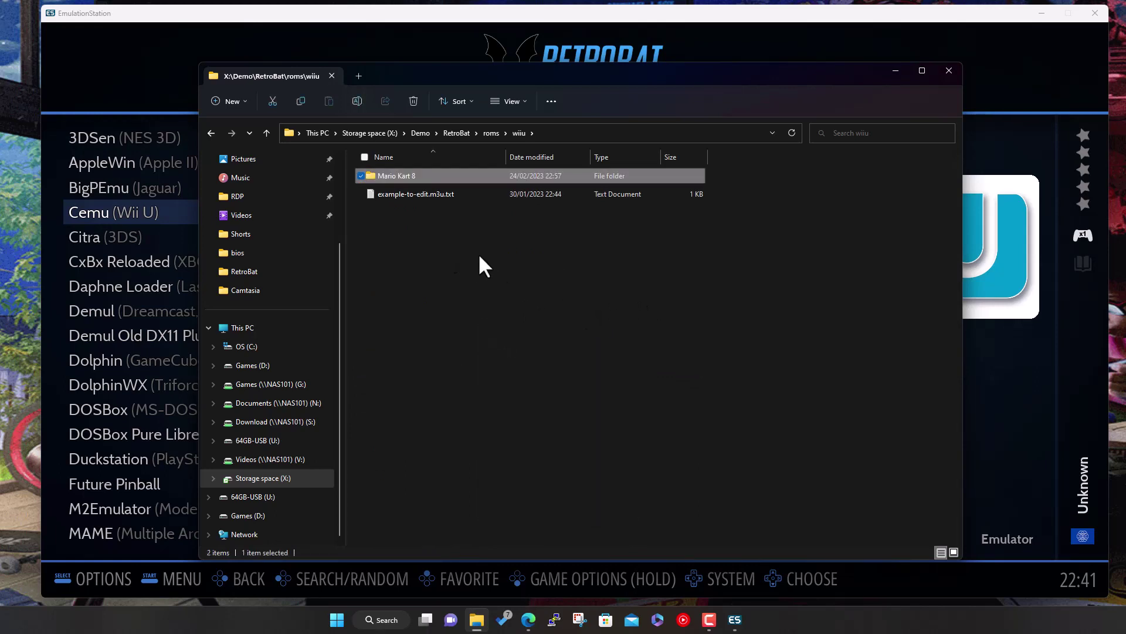
double_click(421, 173)
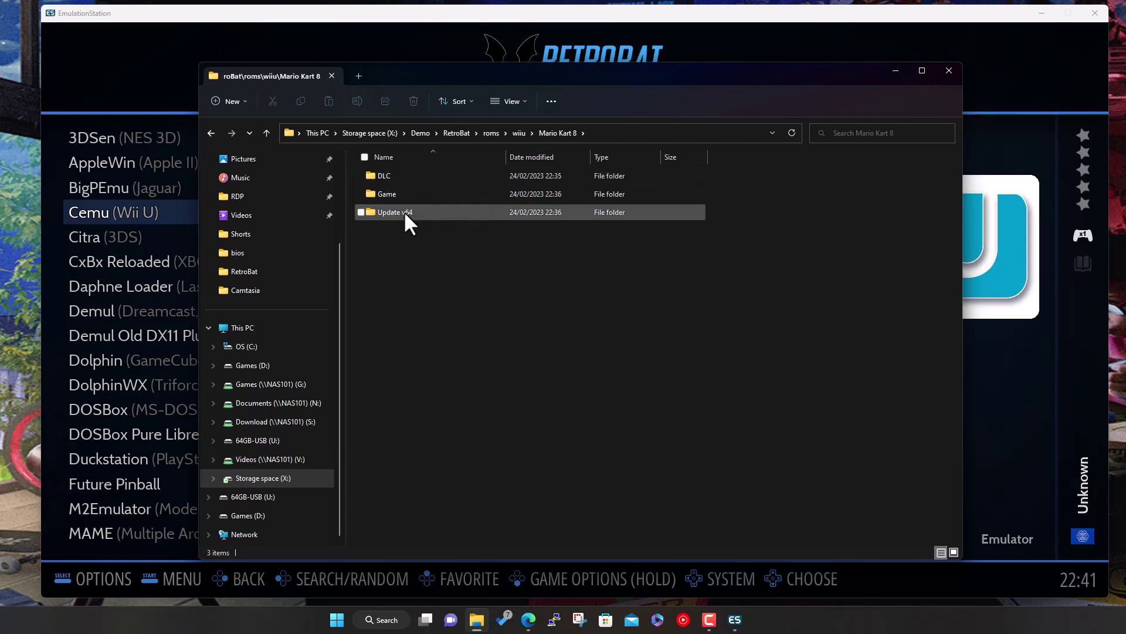
Browse into the Mario Kart 8 Game folder and its content subfolder.
mouse_move(405, 214)
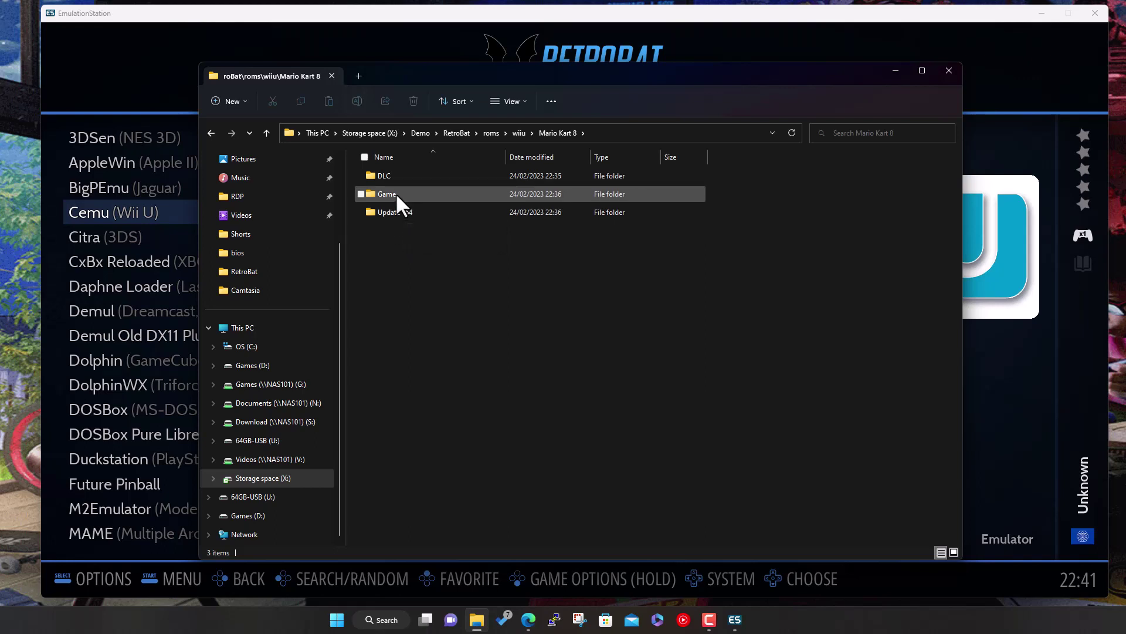
left_click(401, 196)
double_click(401, 195)
double_click(400, 194)
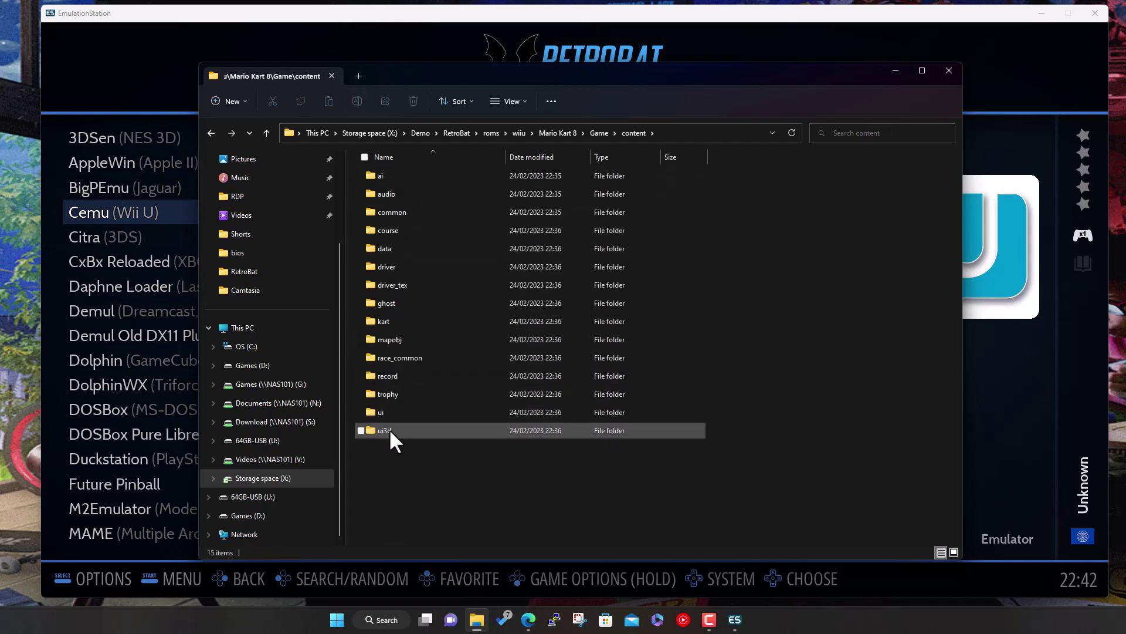
left_click(558, 133)
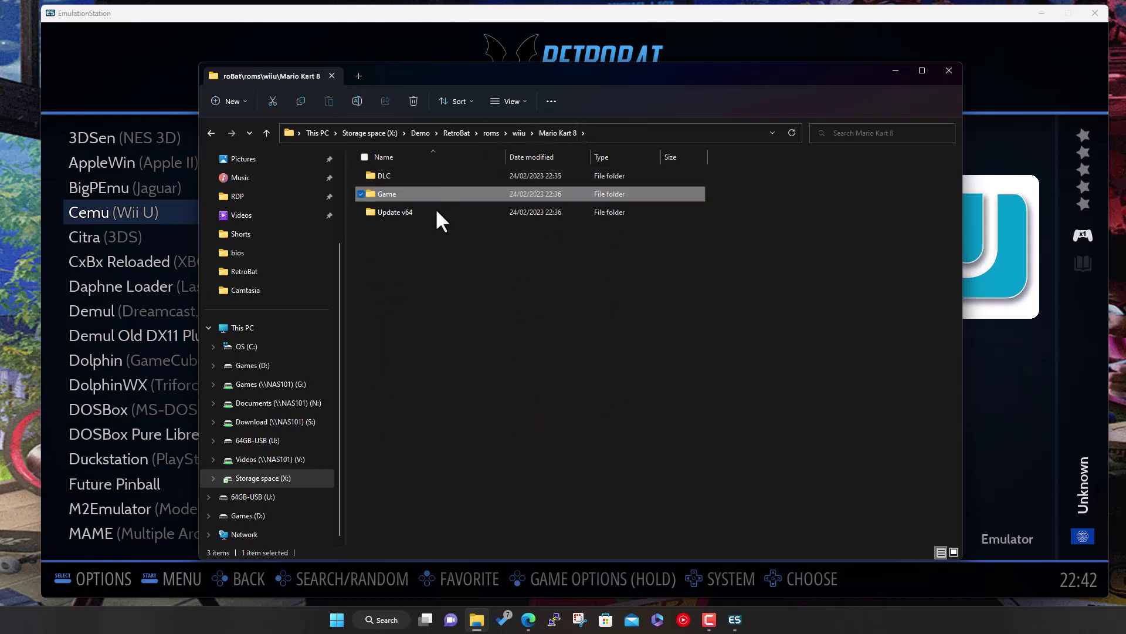
Look into the Update v64 and DLC folders, then return to X:\Demo.
mouse_move(395, 212)
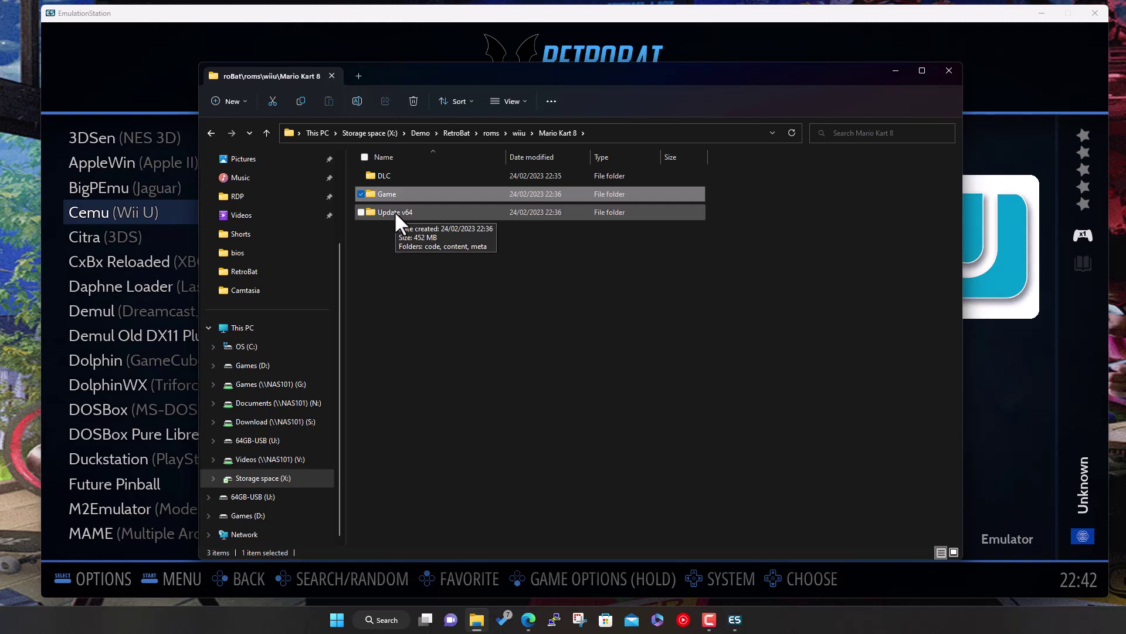
double_click(395, 210)
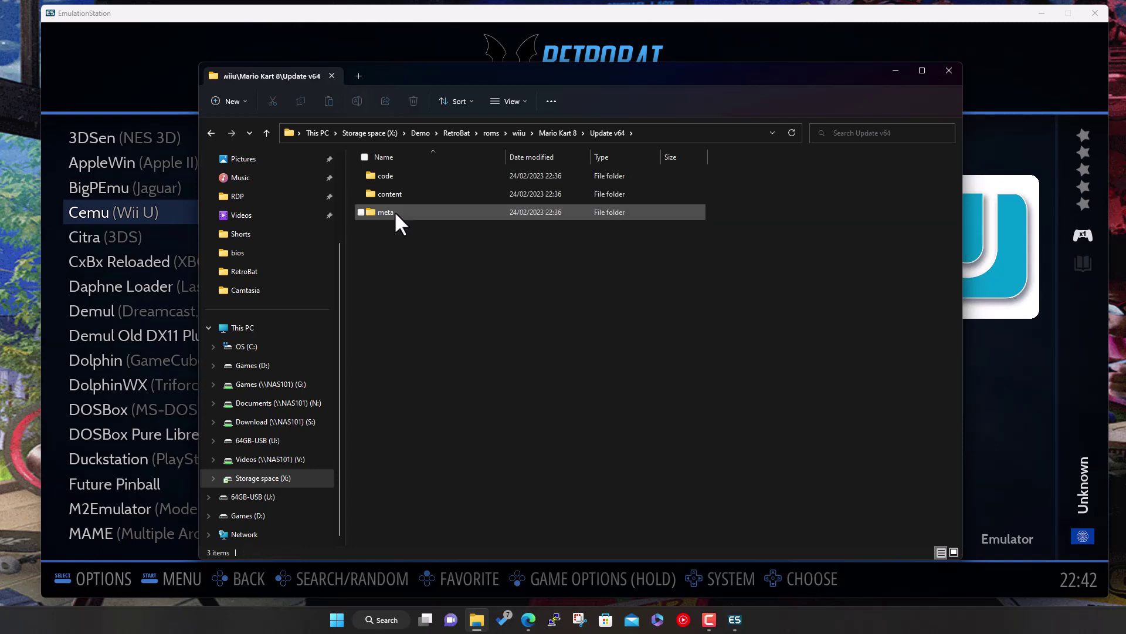
left_click(558, 133)
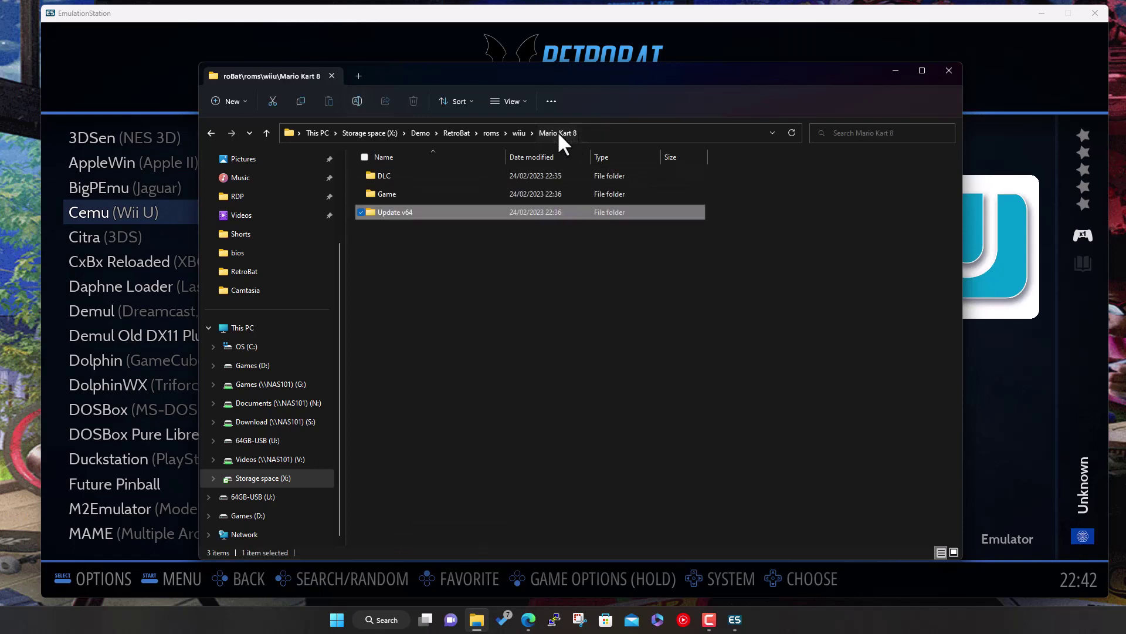
left_click(409, 176)
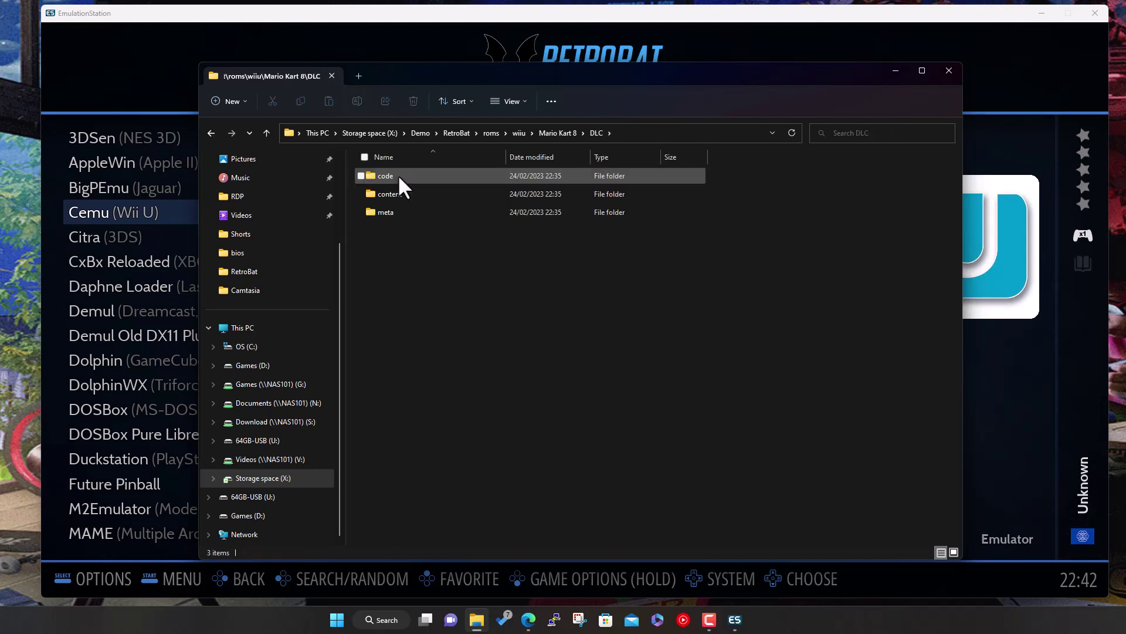
left_click(556, 132)
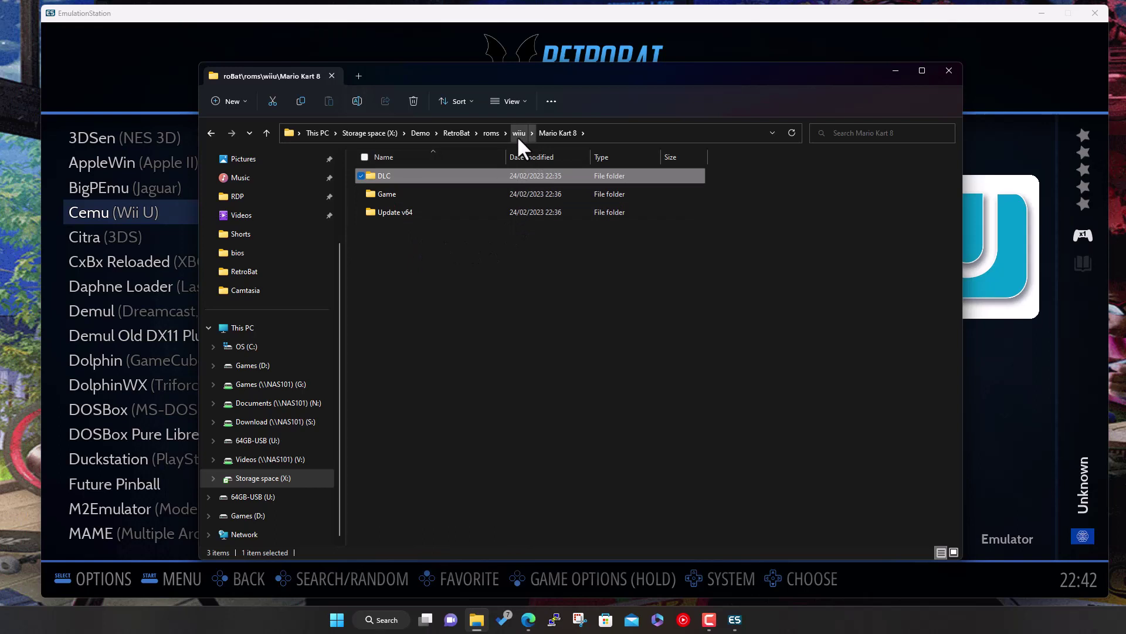
left_click(425, 130)
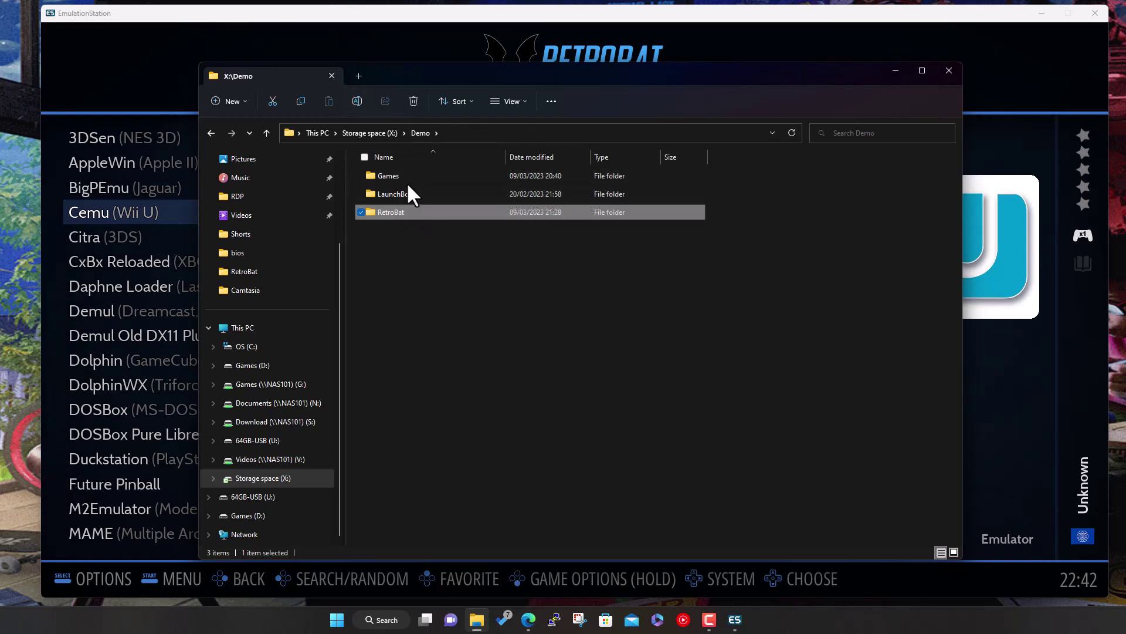
Check keys.txt in X:\Demo\Games\bios, then go back to Demo.
left_click(404, 174)
double_click(404, 174)
double_click(404, 171)
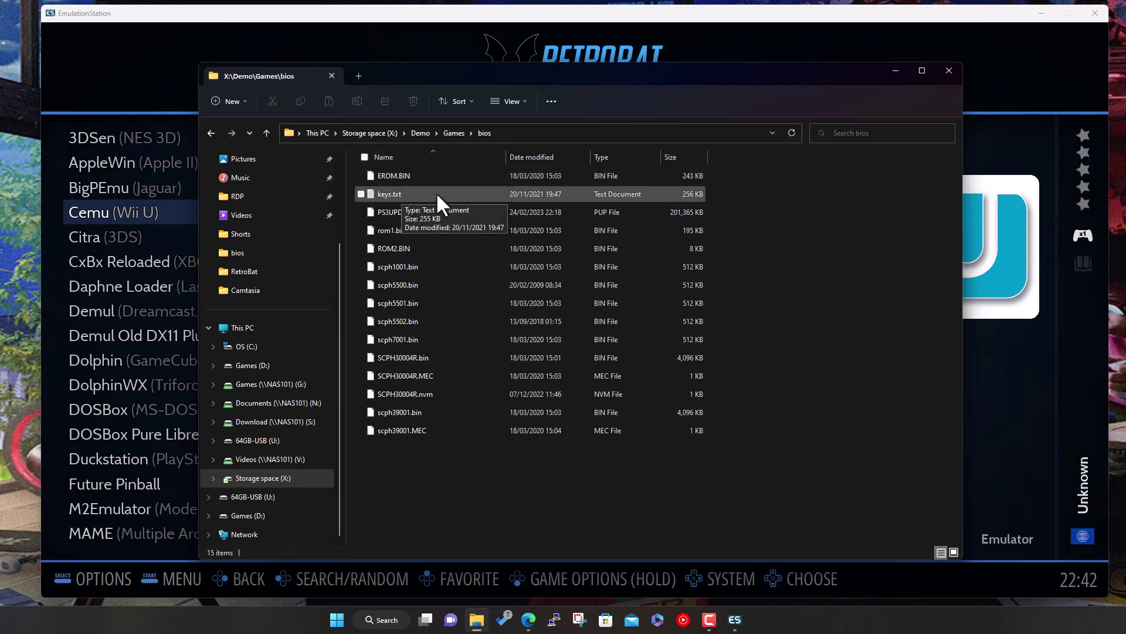
left_click(421, 133)
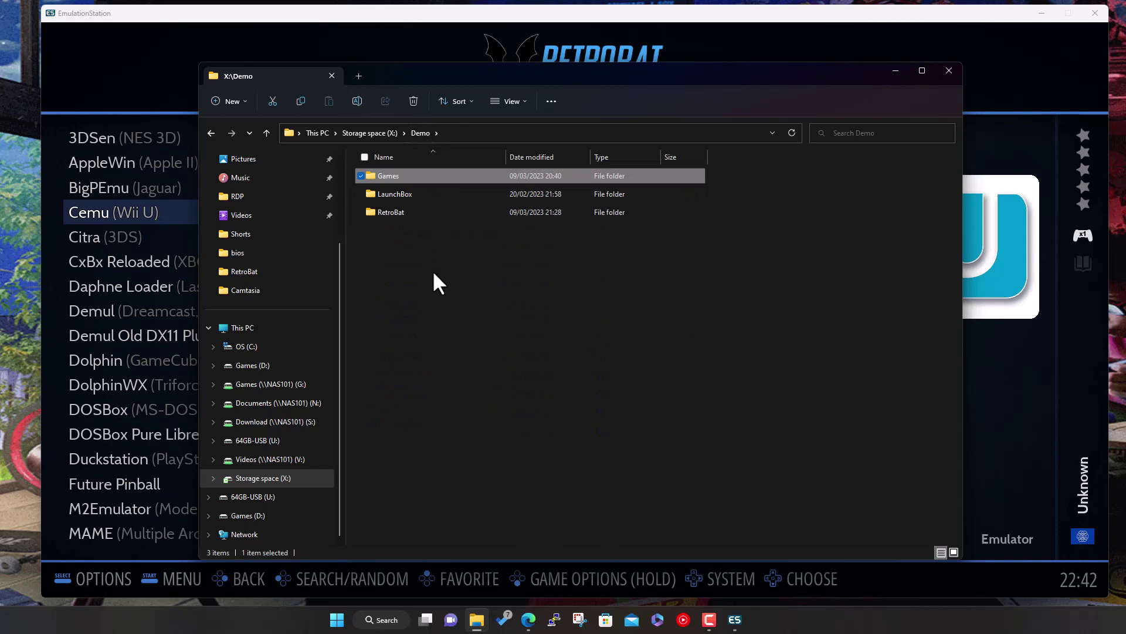
Open the RetroBat\emulators\cemu folder.
double_click(400, 210)
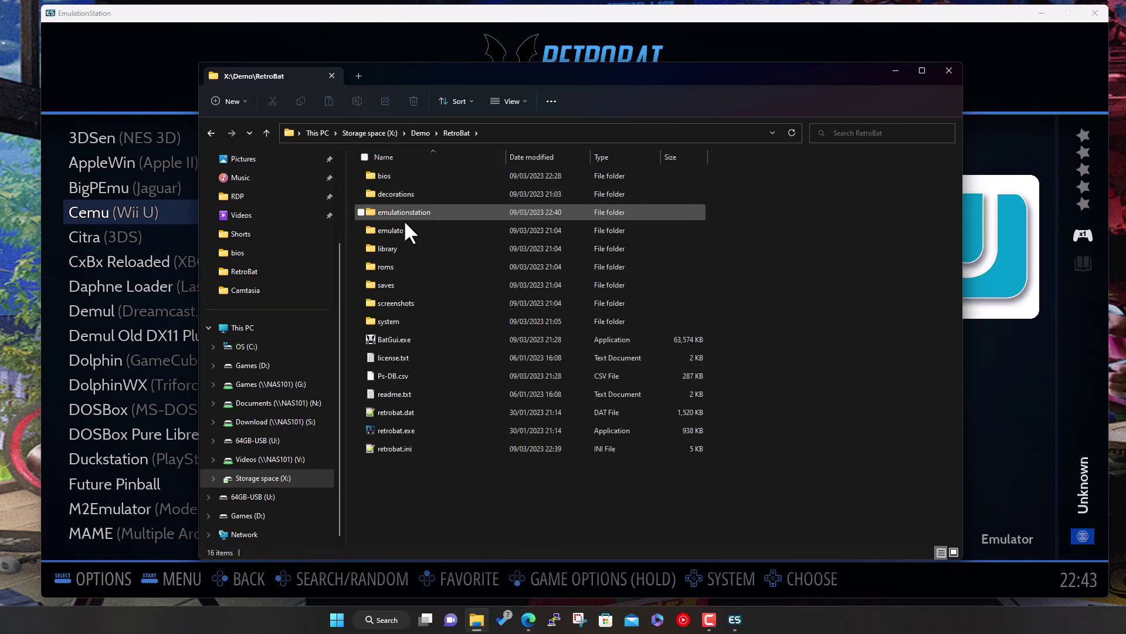
left_click(404, 231)
double_click(403, 231)
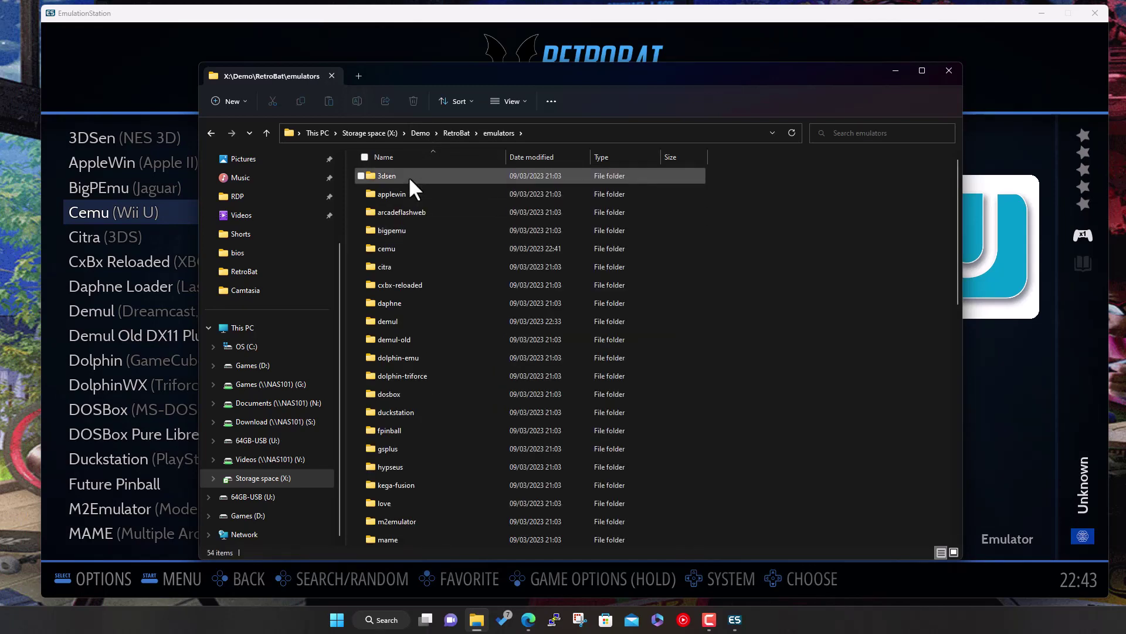
double_click(400, 249)
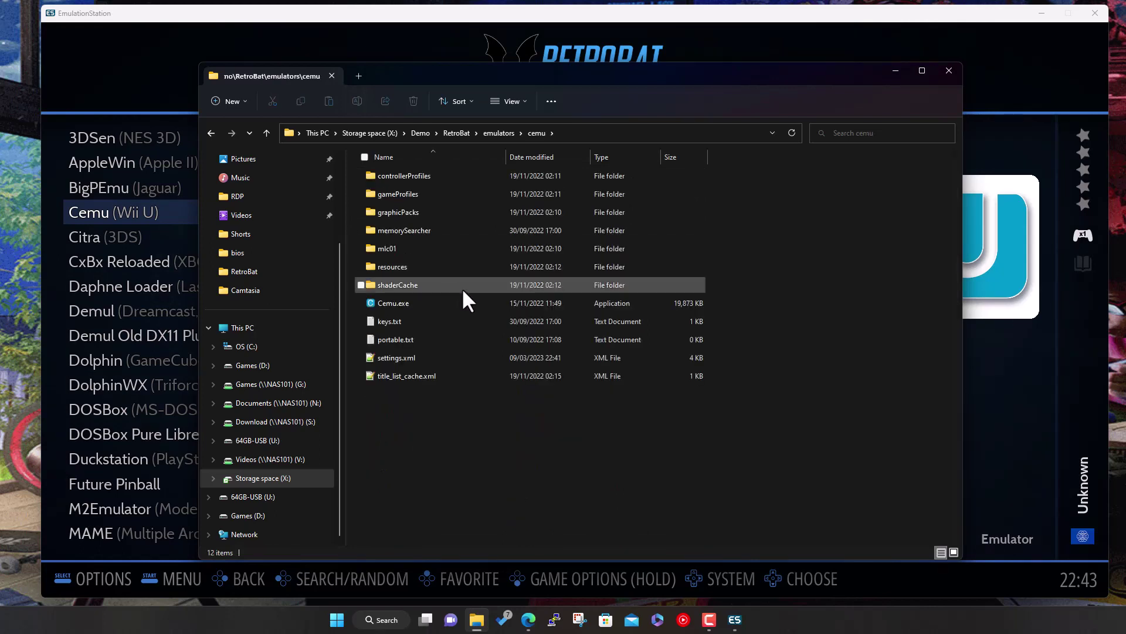
double_click(400, 321)
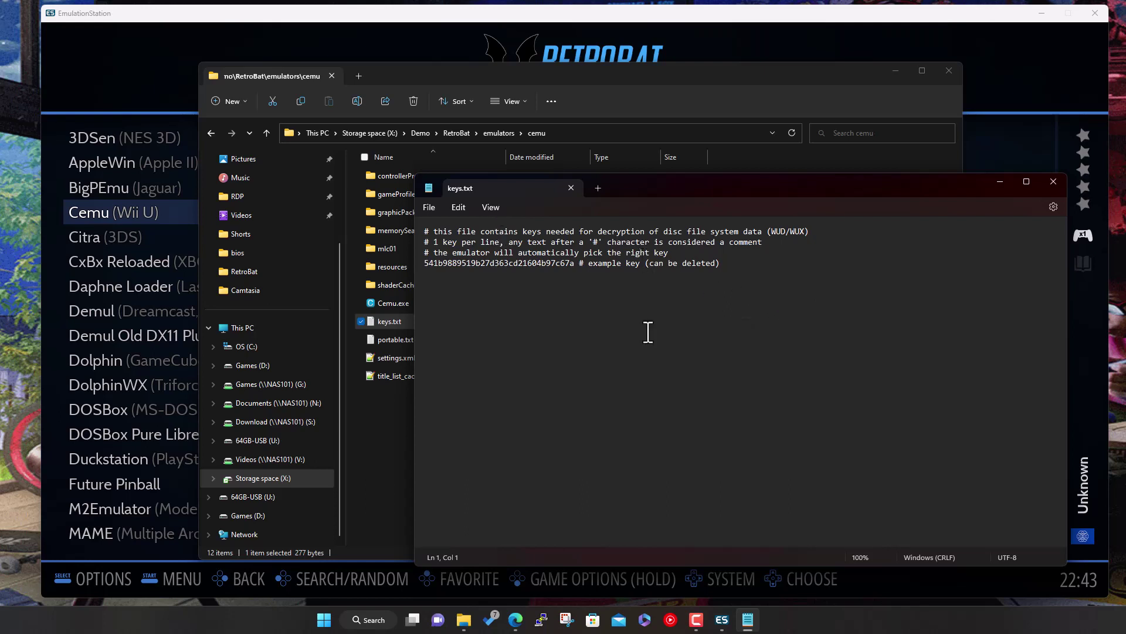
left_click_drag(424, 264, 573, 268)
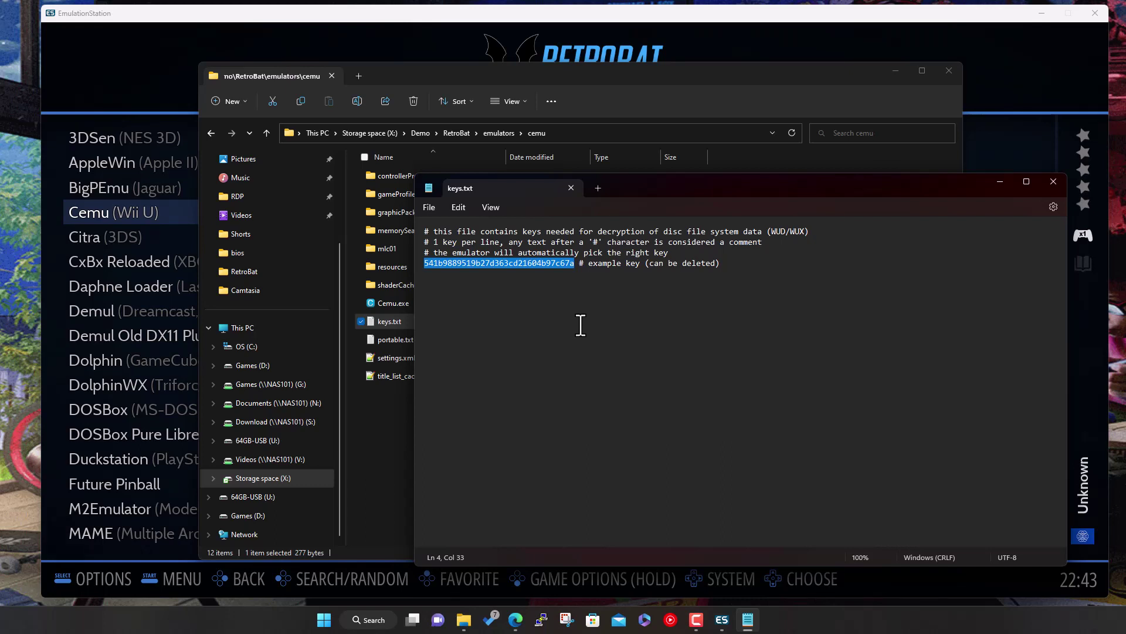
left_click(1052, 181)
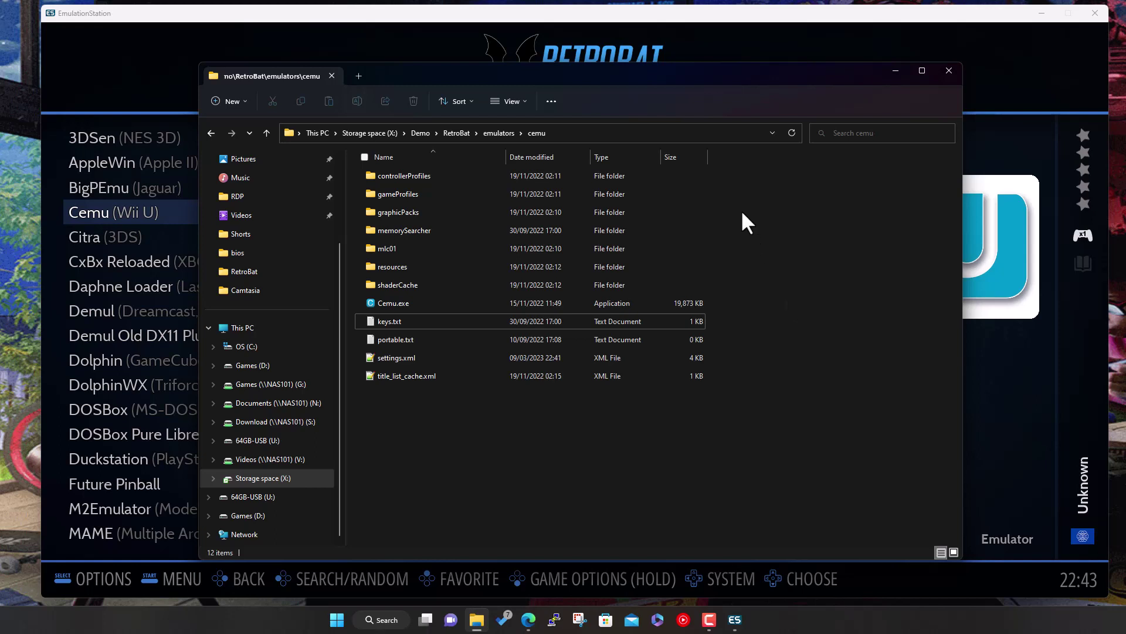
Check RetroBat's bios folder, then copy keys.txt from X:\Demo\Games\bios.
left_click(461, 134)
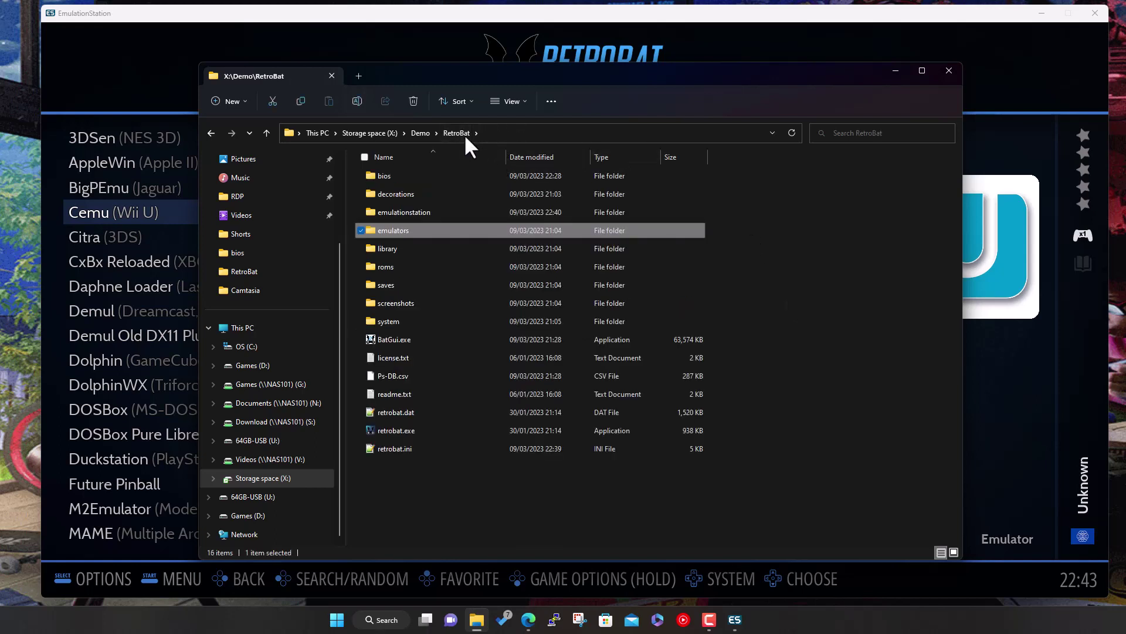
double_click(402, 175)
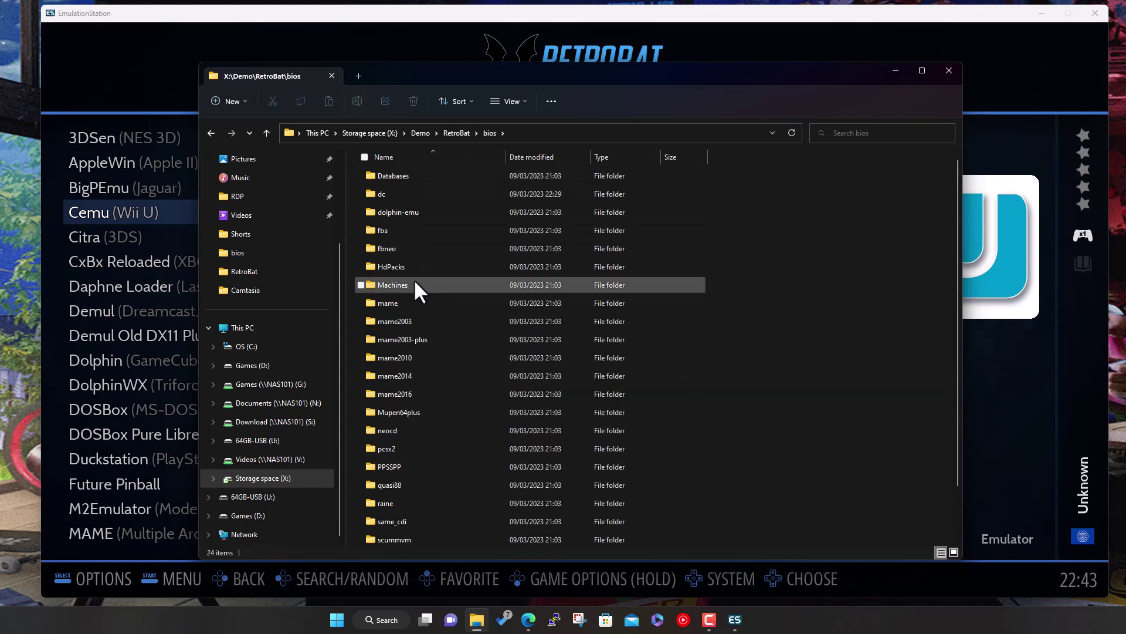
scroll(416, 364, "down", 2)
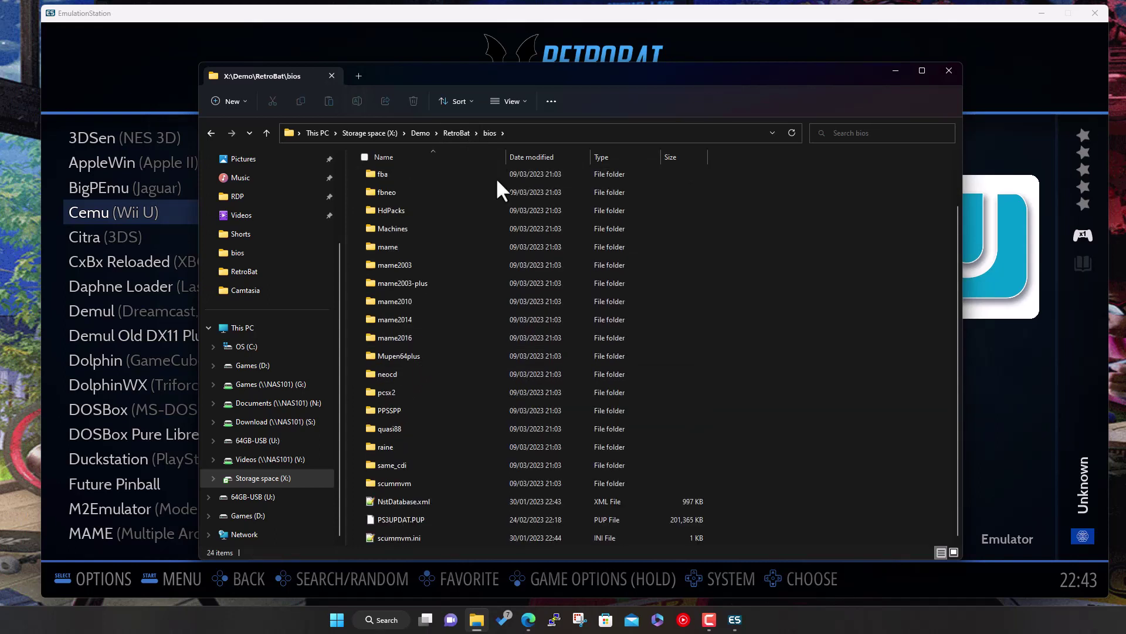
left_click(419, 134)
double_click(414, 175)
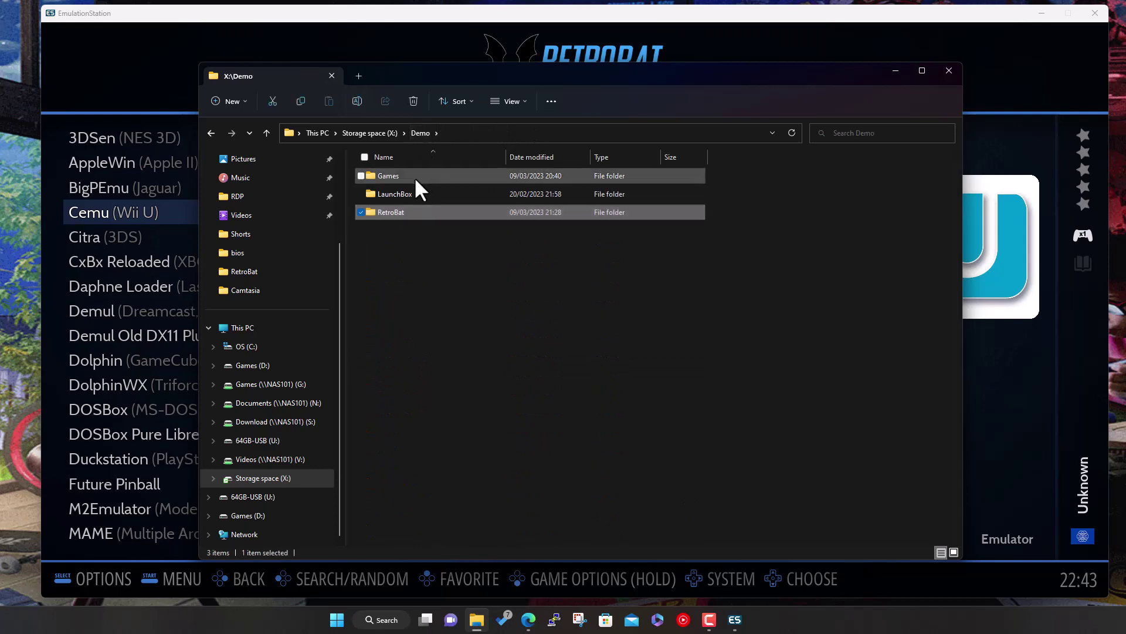
double_click(414, 177)
left_click(398, 189)
right_click(397, 189)
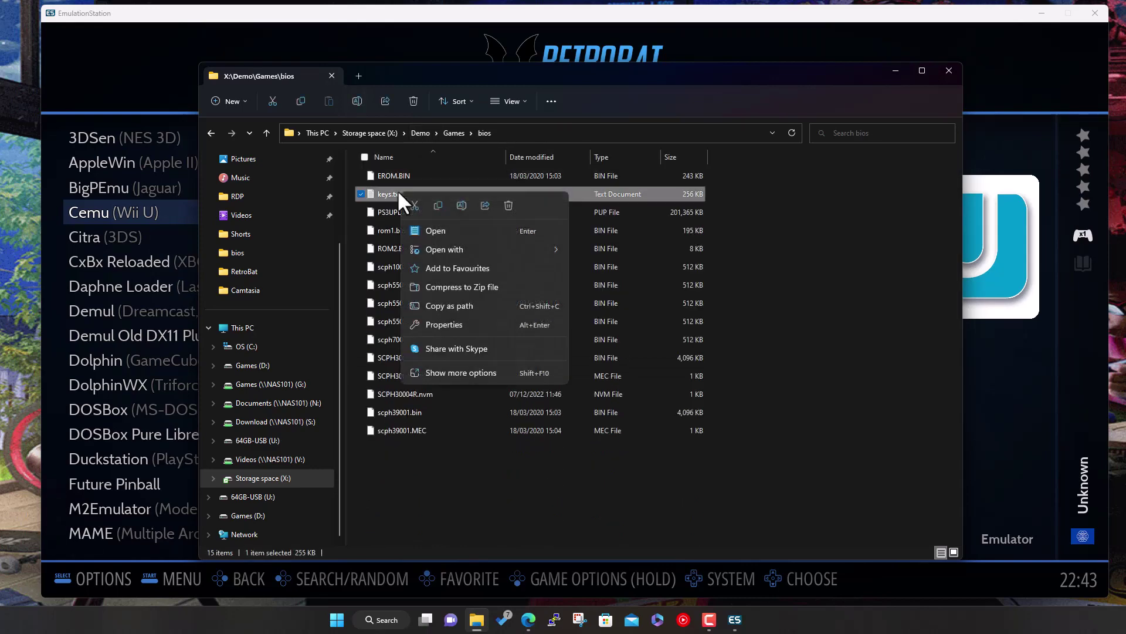
left_click(438, 205)
Paste keys.txt into RetroBat\emulators\cemu, replacing the existing file, and open it.
left_click(421, 133)
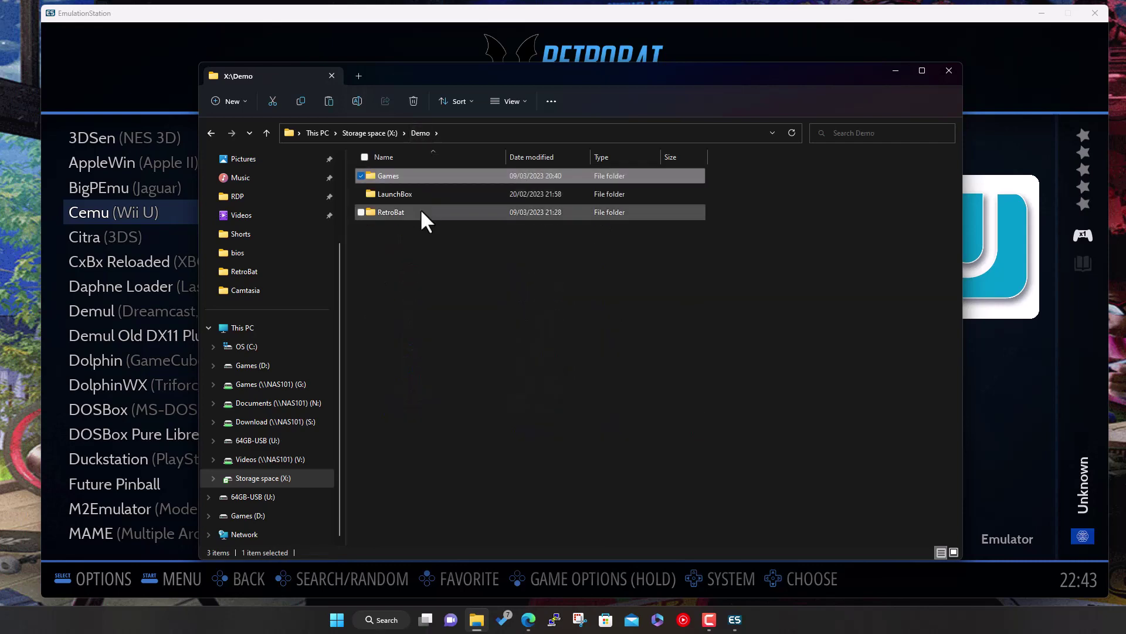
double_click(421, 213)
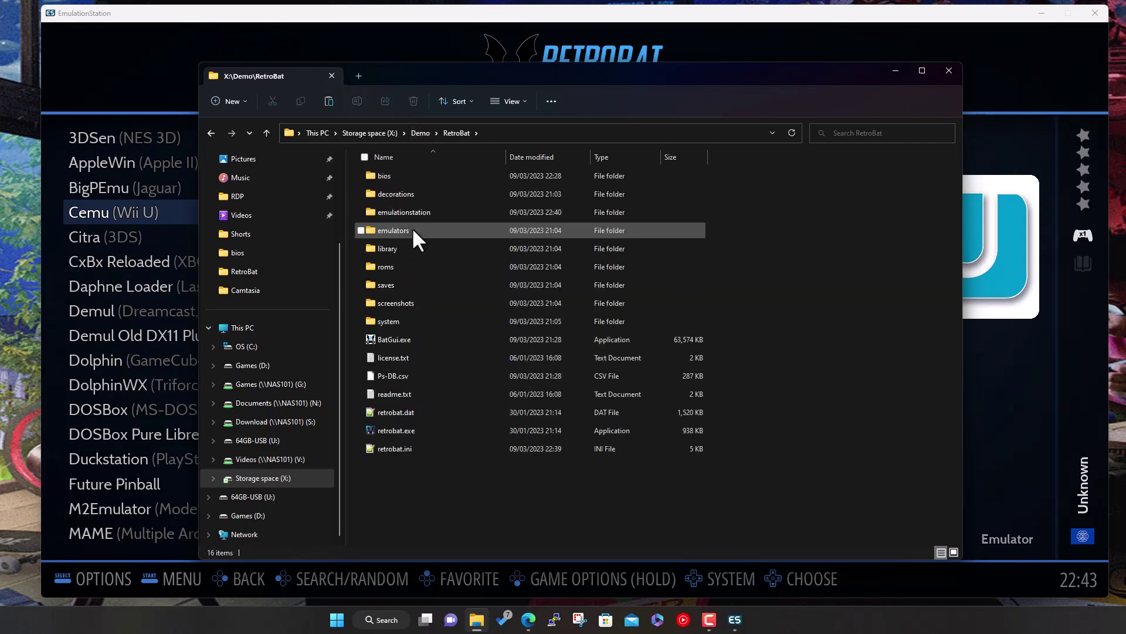
double_click(411, 227)
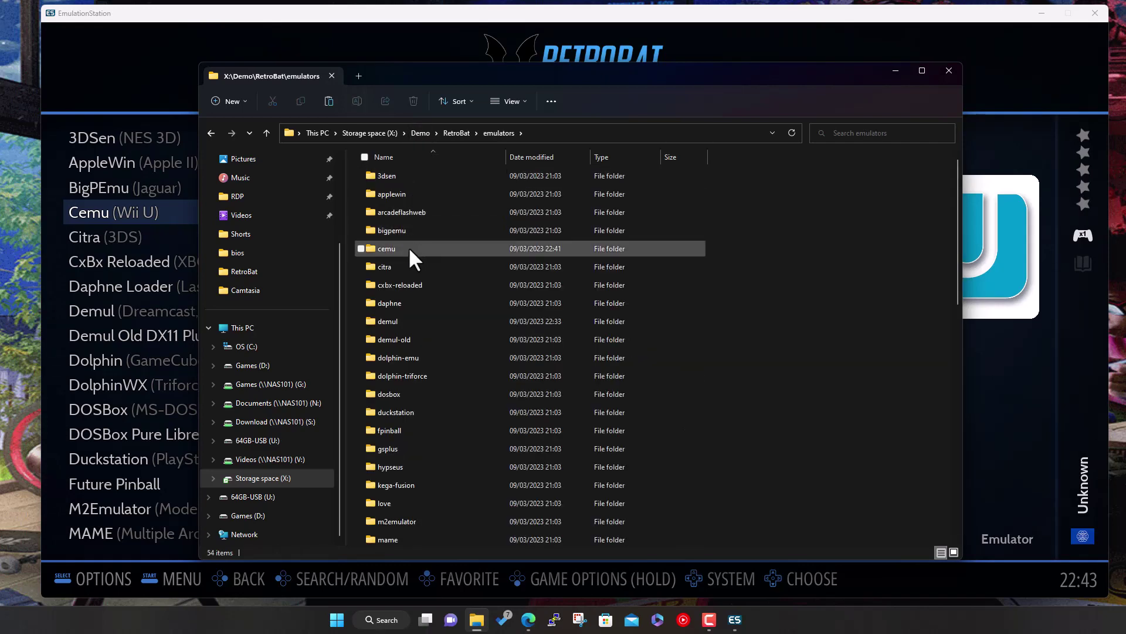
double_click(408, 246)
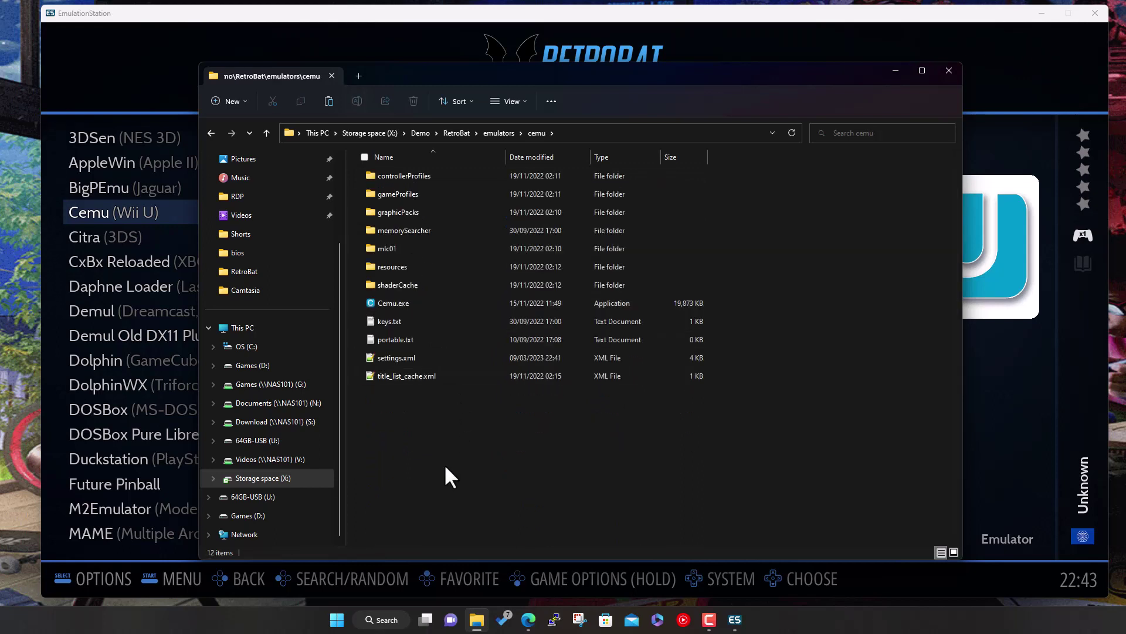
right_click(449, 298)
left_click(460, 478)
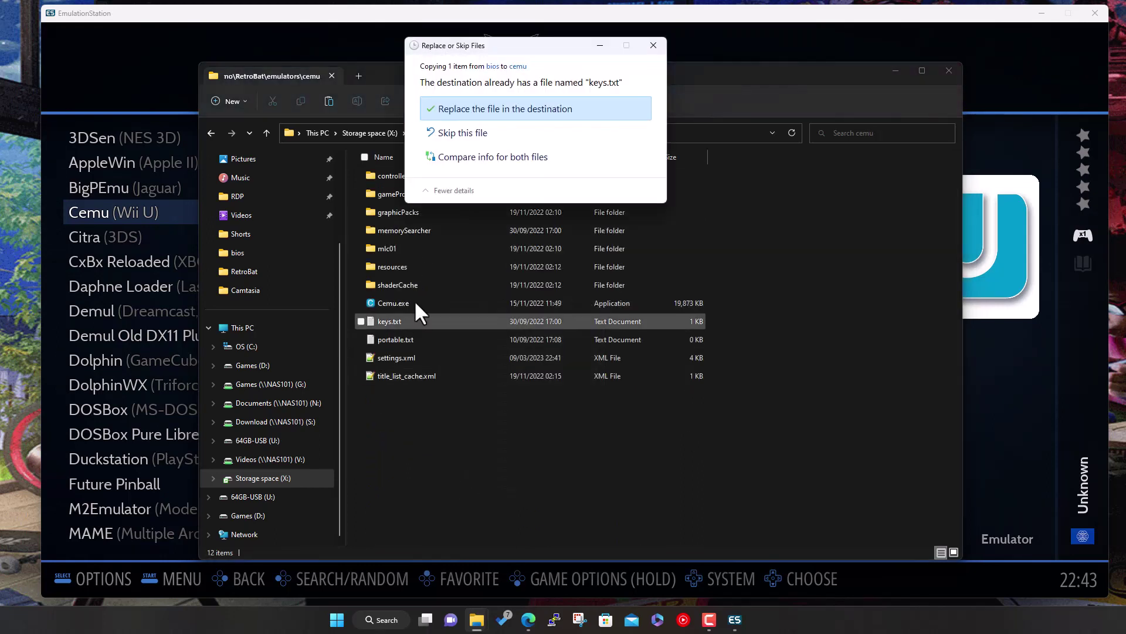
left_click(489, 108)
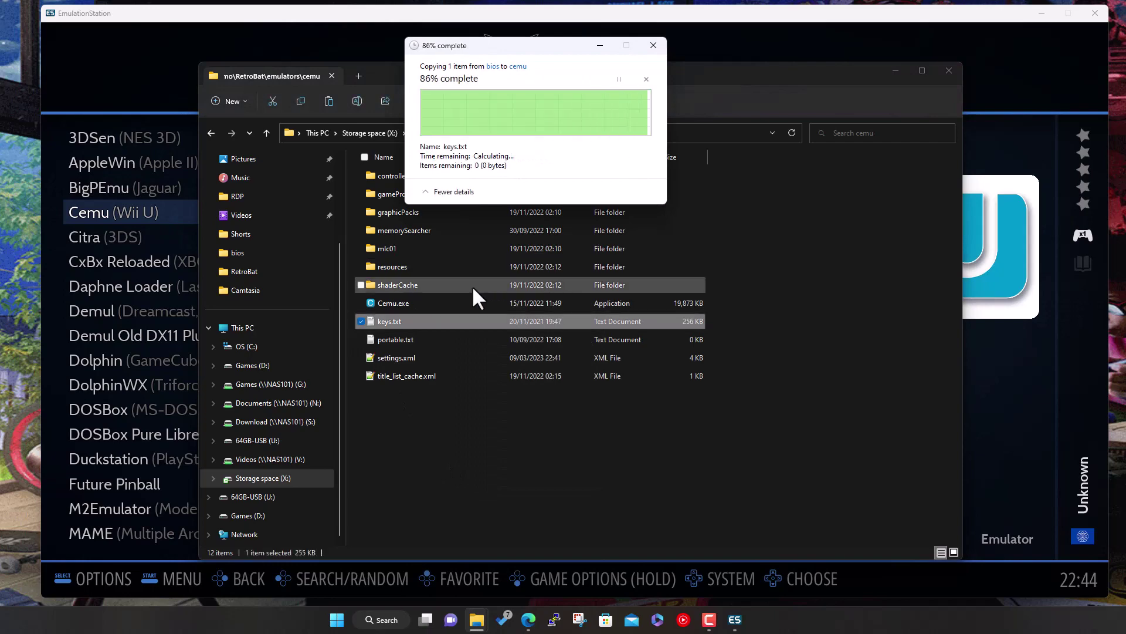
double_click(466, 322)
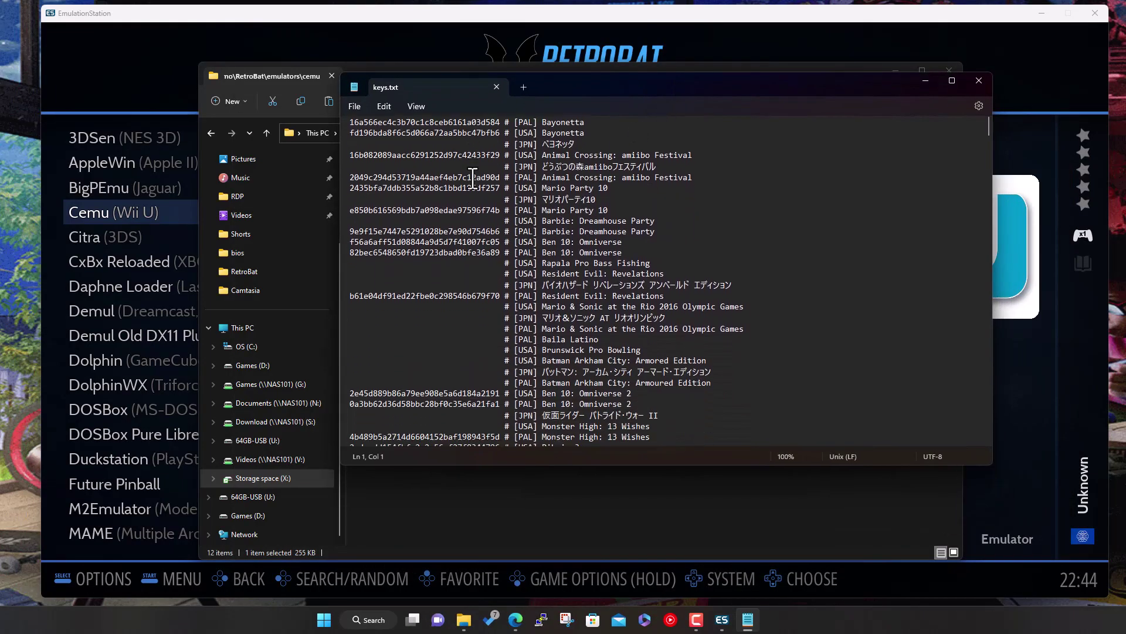
Scroll through keys.txt to review its common and per-game title keys.
scroll(421, 252, "down", 20)
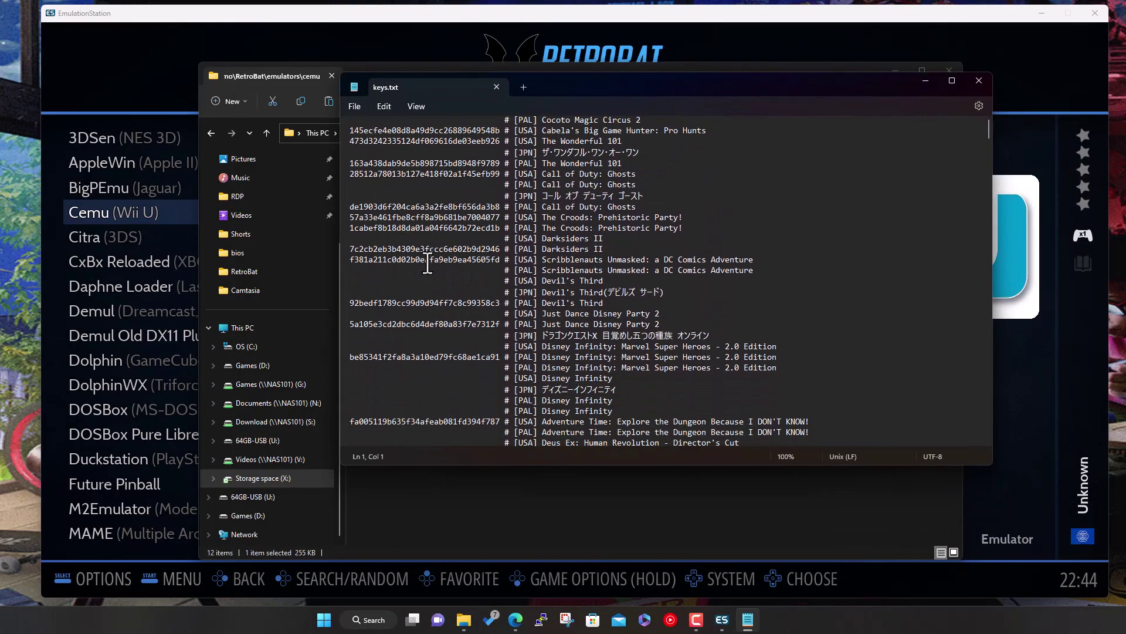
scroll(428, 262, "down", 9)
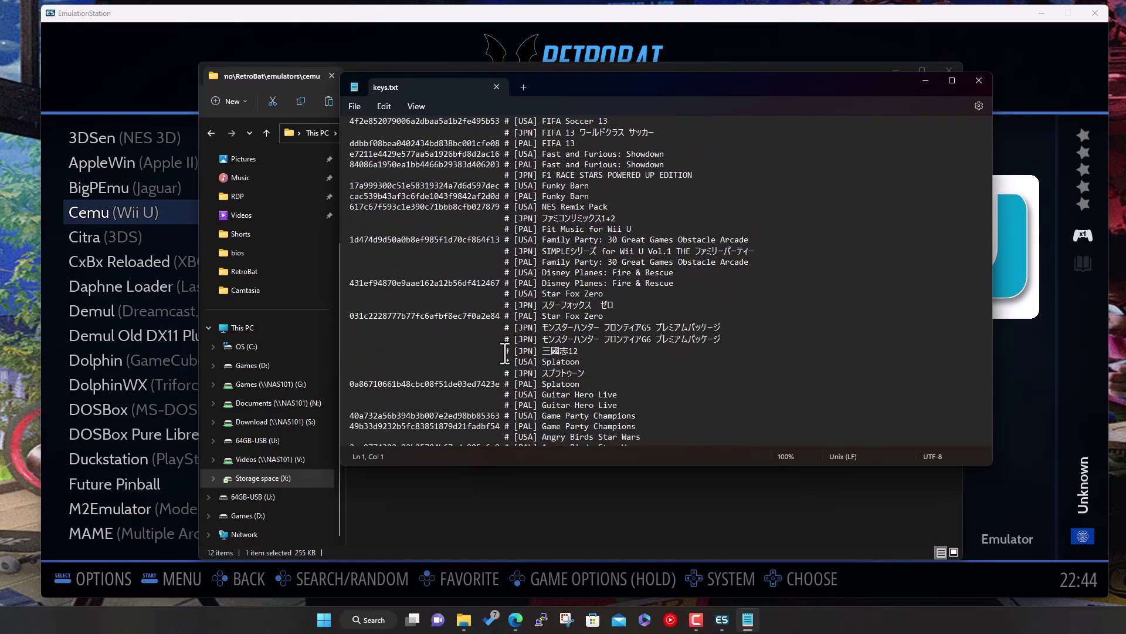
scroll(505, 350, "down", 3)
scroll(505, 351, "down", 6)
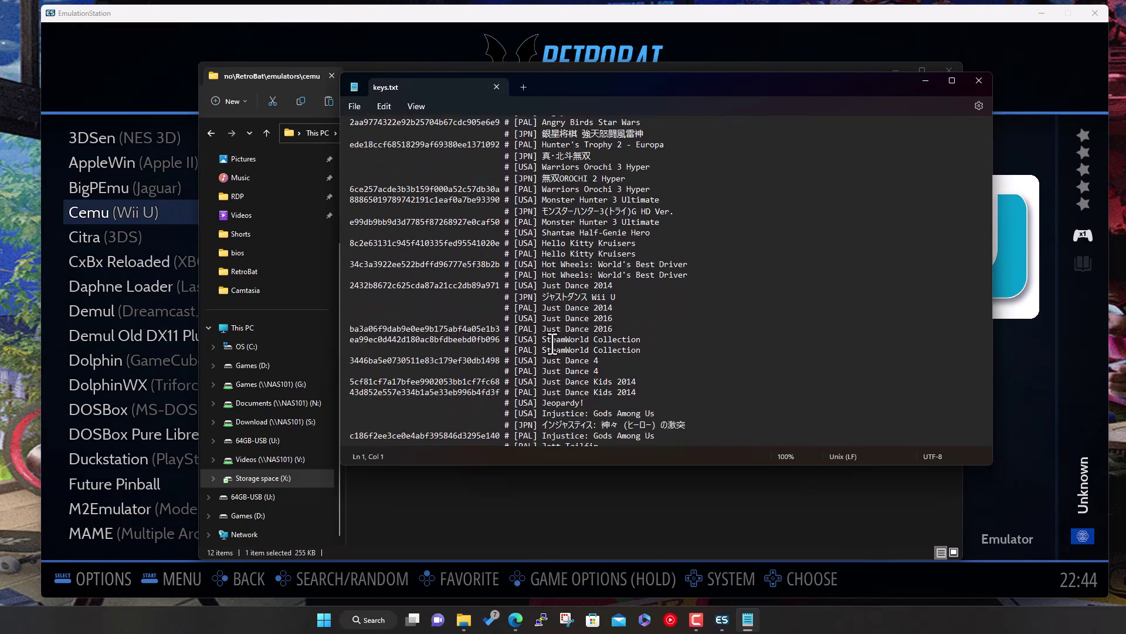
scroll(559, 351, "down", 1)
scroll(559, 351, "down", 4)
scroll(459, 367, "down", 5)
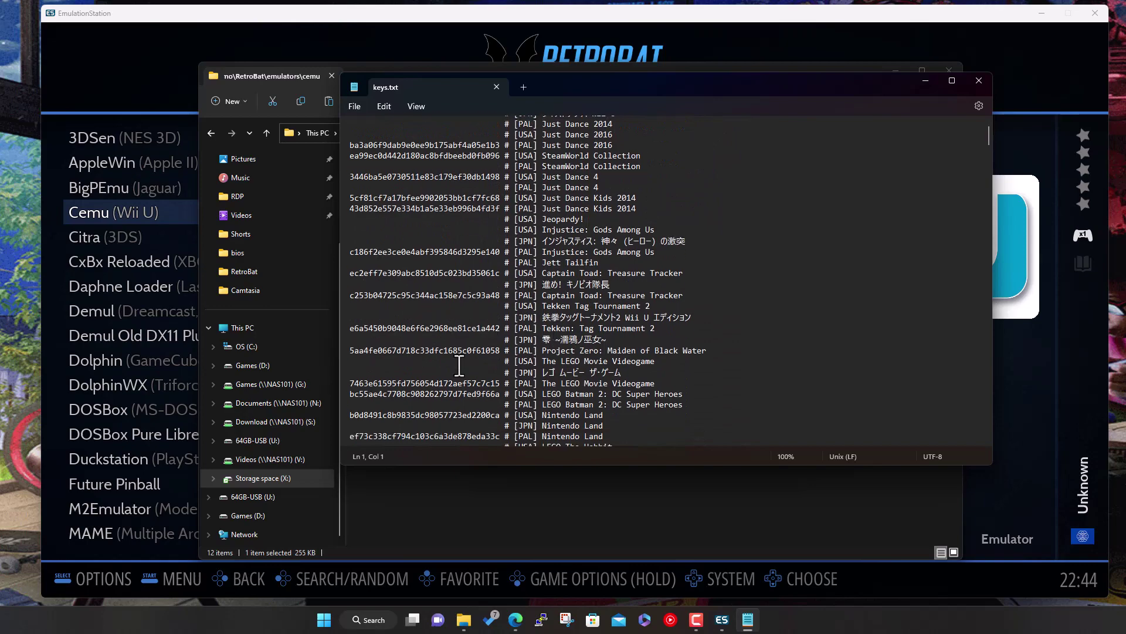
scroll(459, 367, "down", 15)
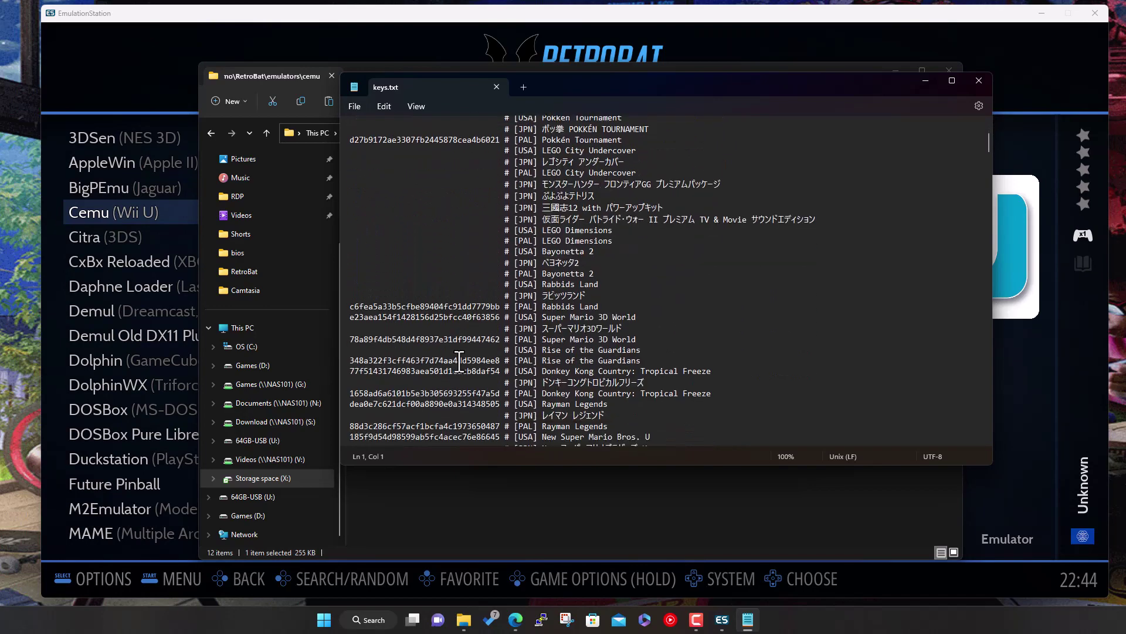
scroll(460, 361, "down", 6)
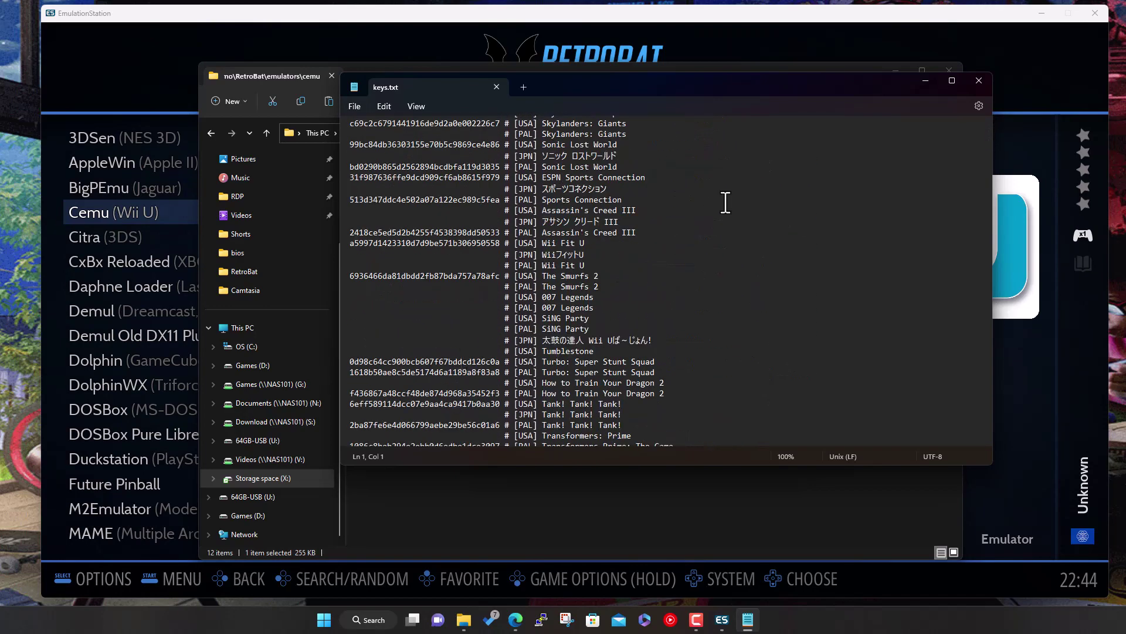
key("alt+f")
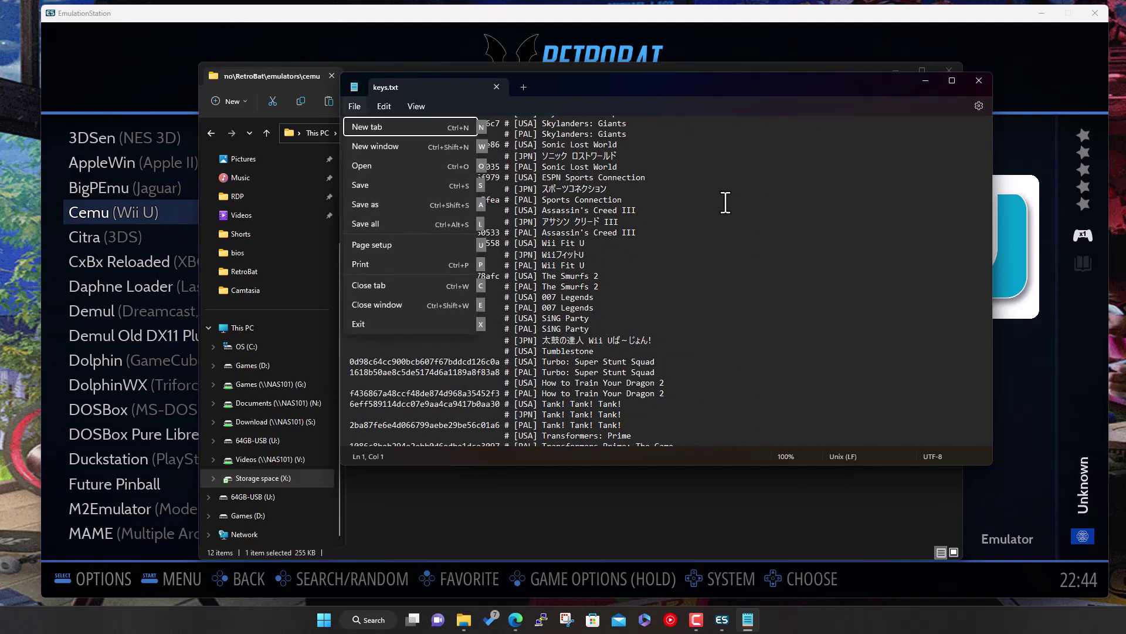
key("Escape")
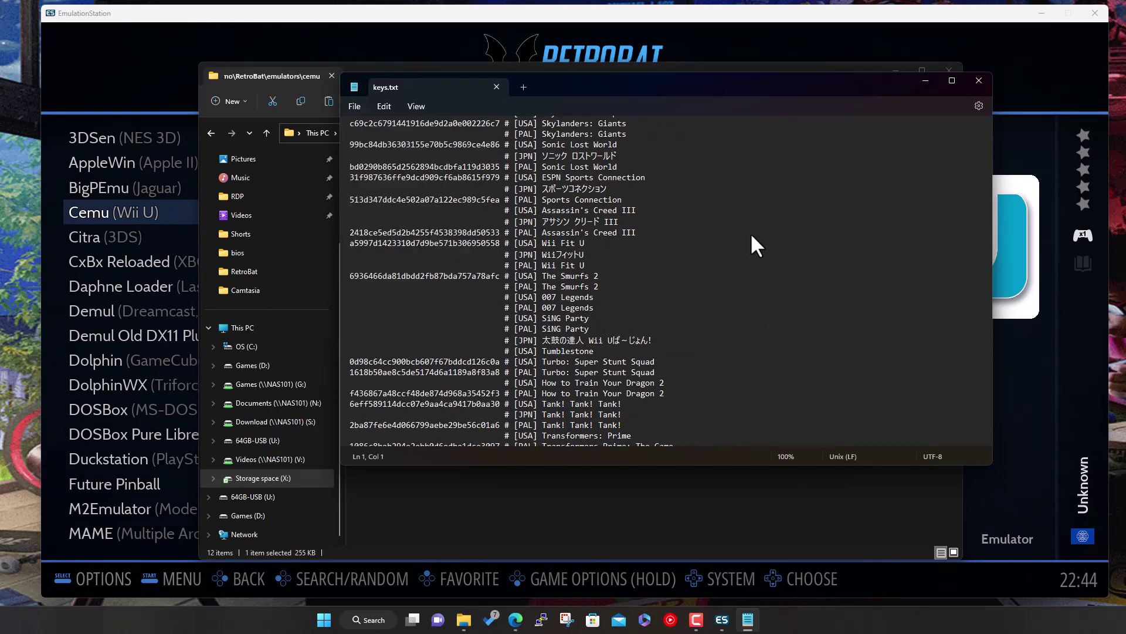
Search keys.txt for 'mario kart' and select the PAL Mario Kart 8 key line.
key("ctrl+f")
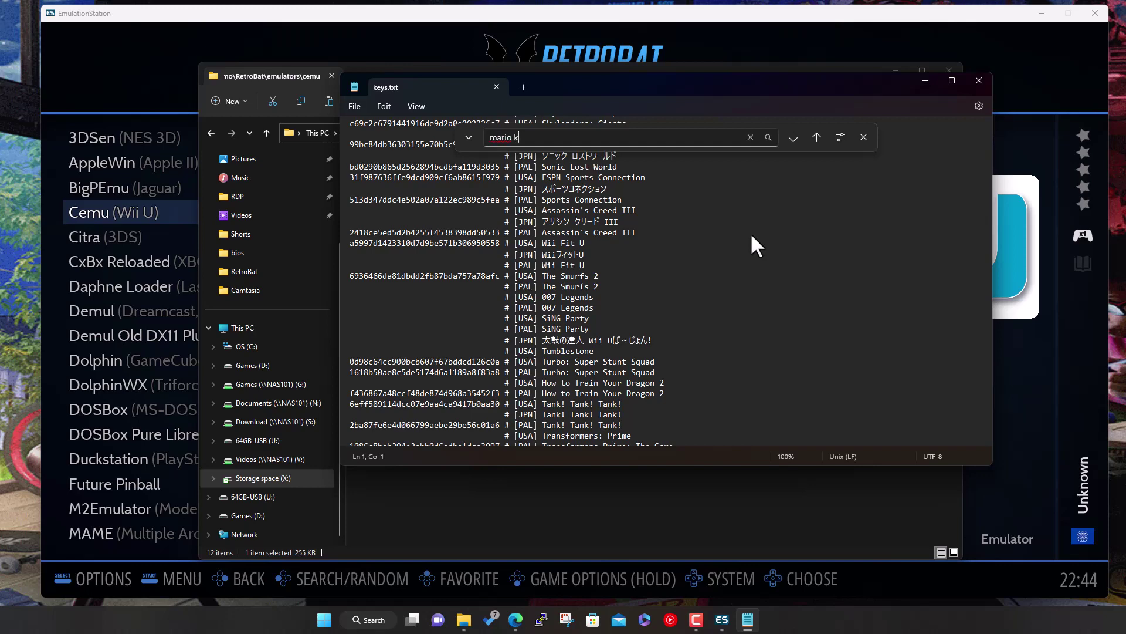
key("Return")
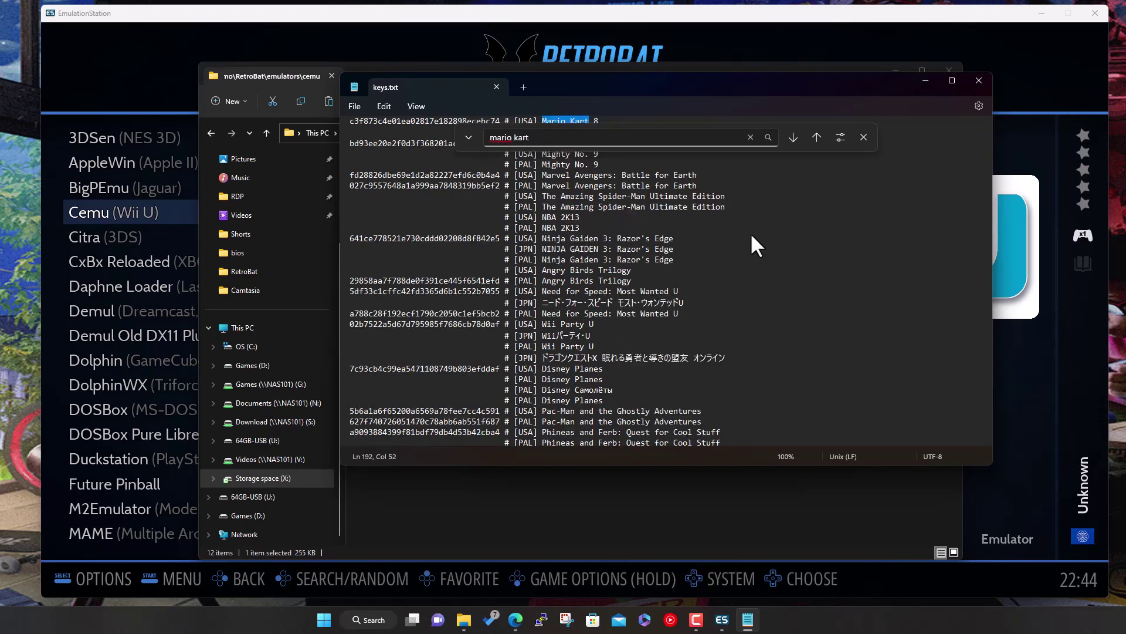
left_click(863, 136)
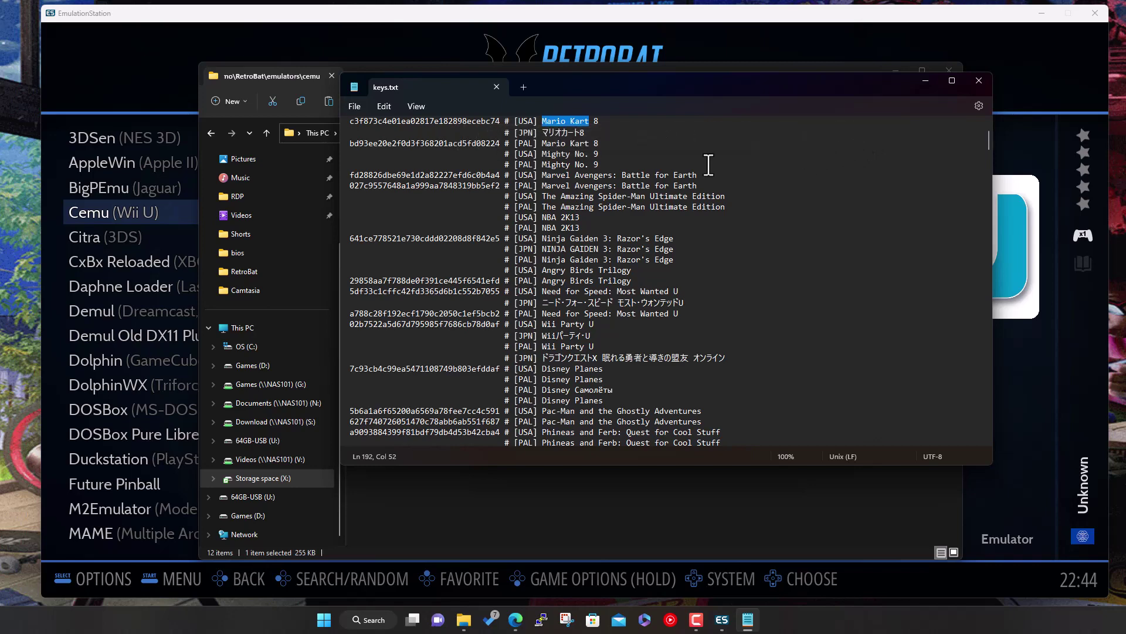
scroll(689, 167, "up", 1)
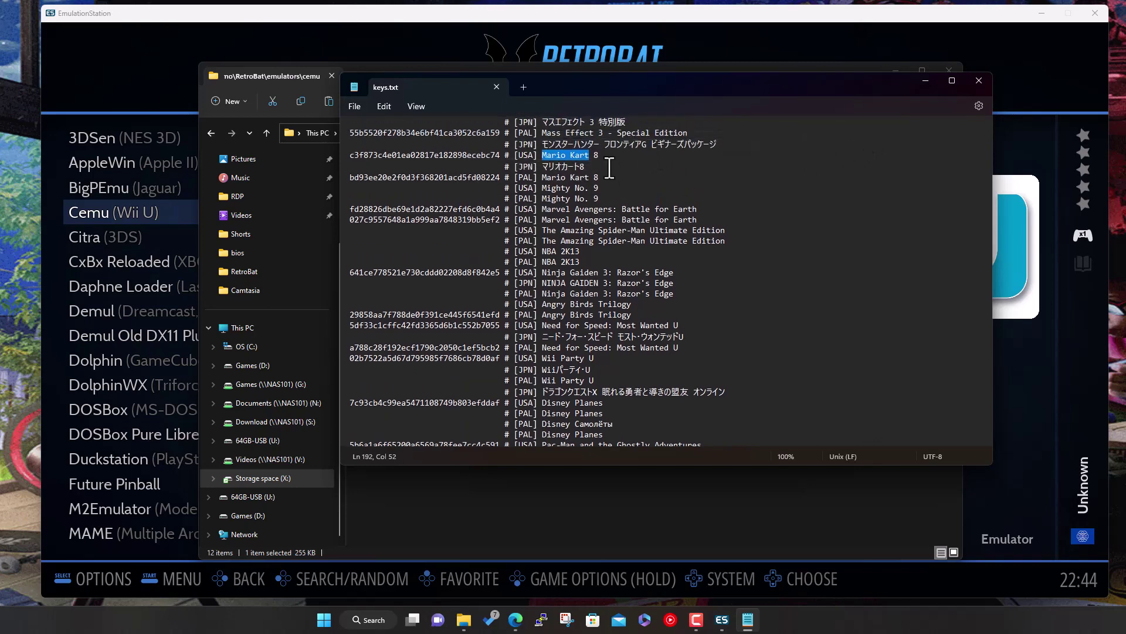
left_click_drag(364, 156, 442, 148)
left_click_drag(599, 177, 398, 179)
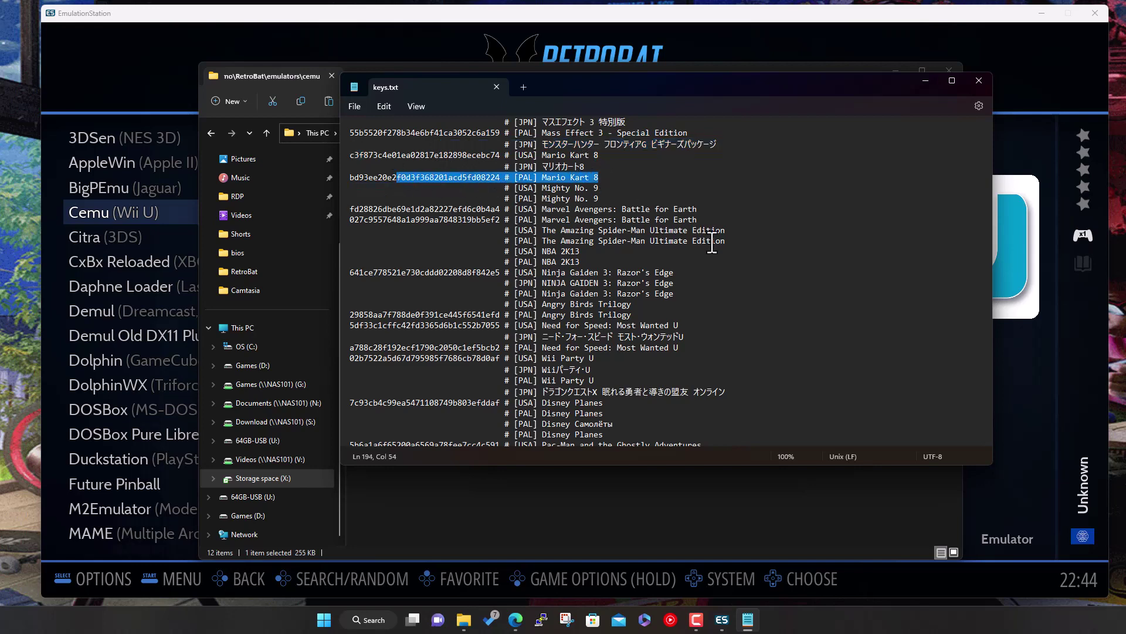
scroll(712, 243, "down", 15)
scroll(713, 243, "down", 2)
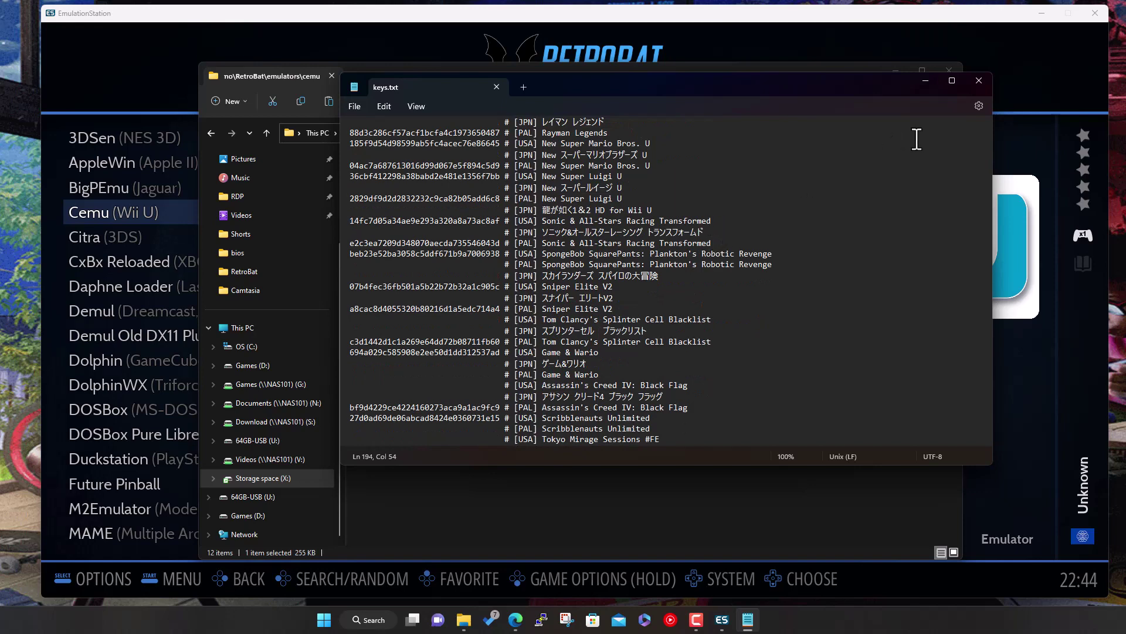
Close keys.txt and File Explorer, then move RetroBat's system carousel to Collections.
left_click(978, 81)
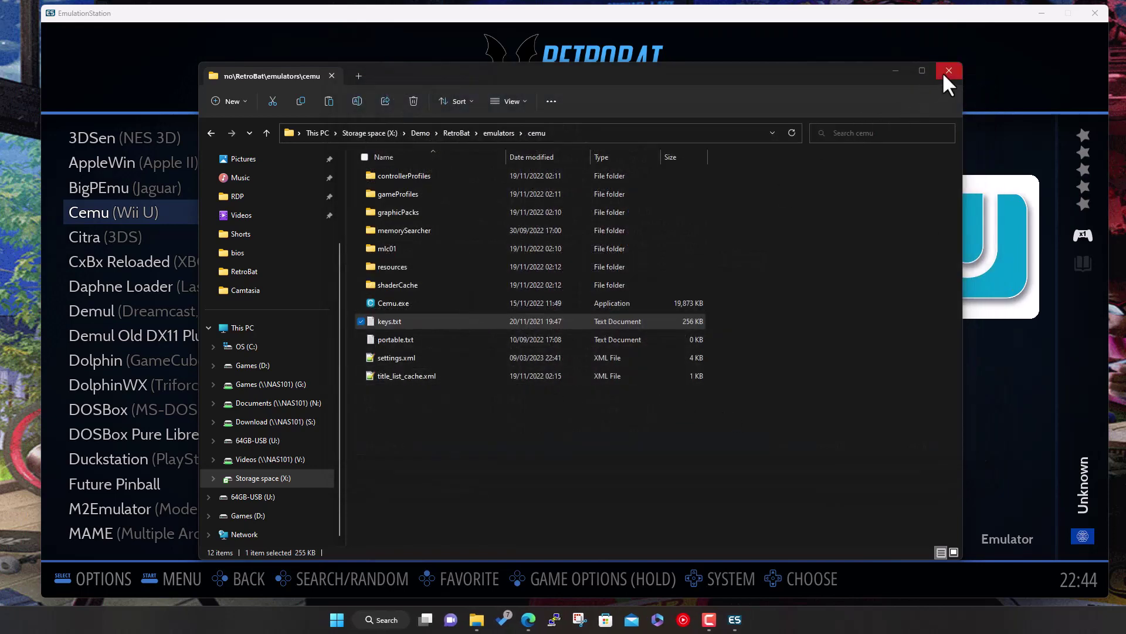
left_click(949, 72)
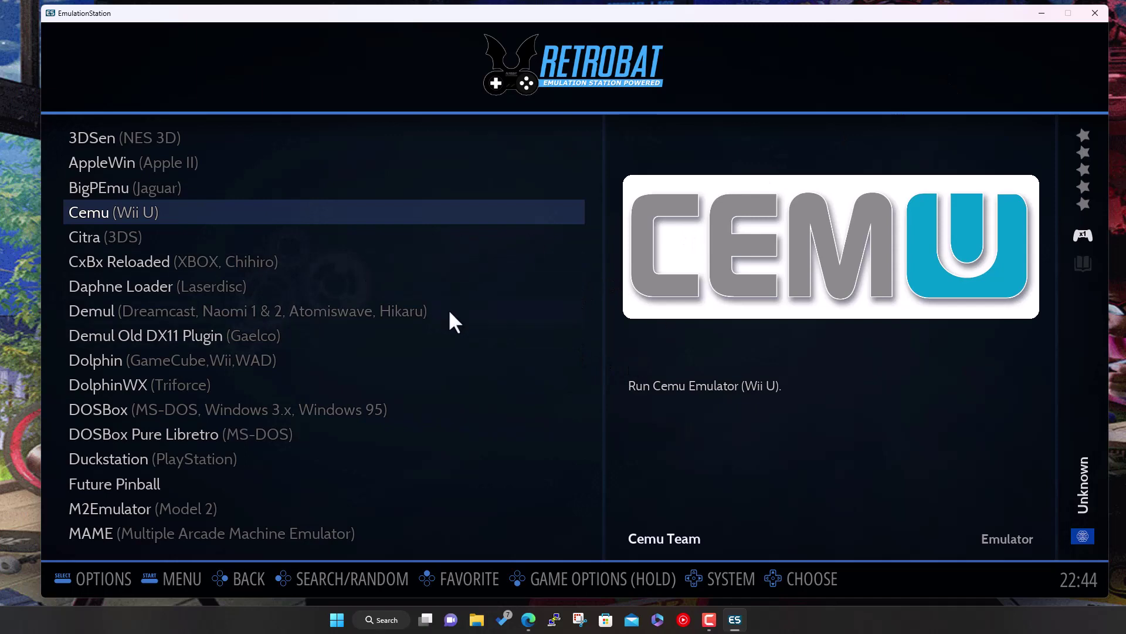
key("Escape")
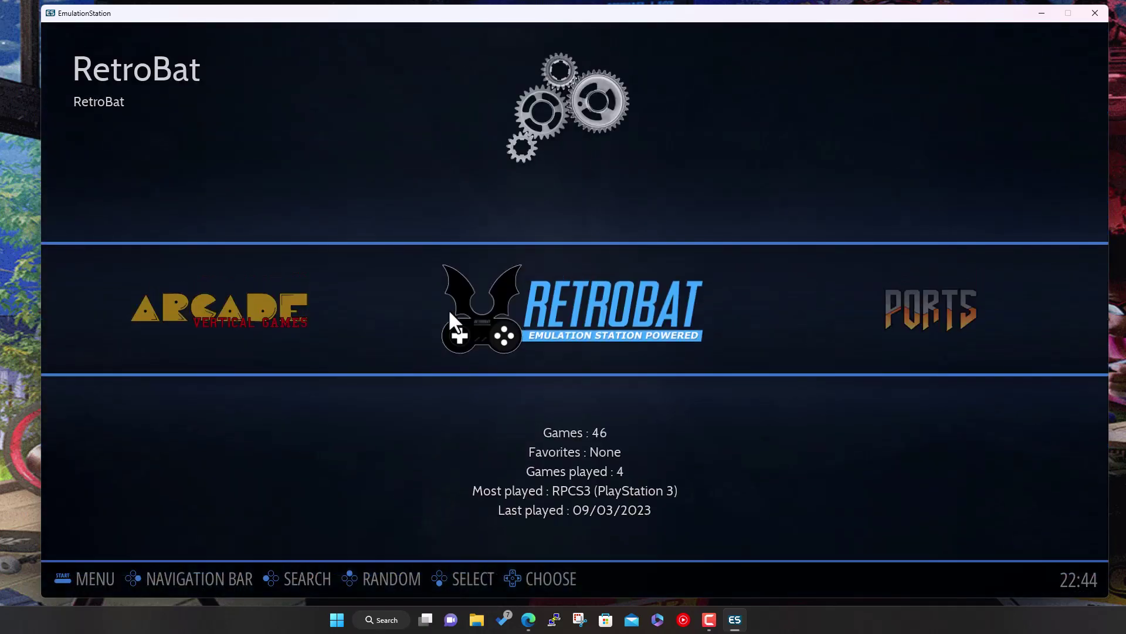
key("Right")
key("Right")
key("Right")
key("Right")
key("Right")
key("Right")
key("Right")
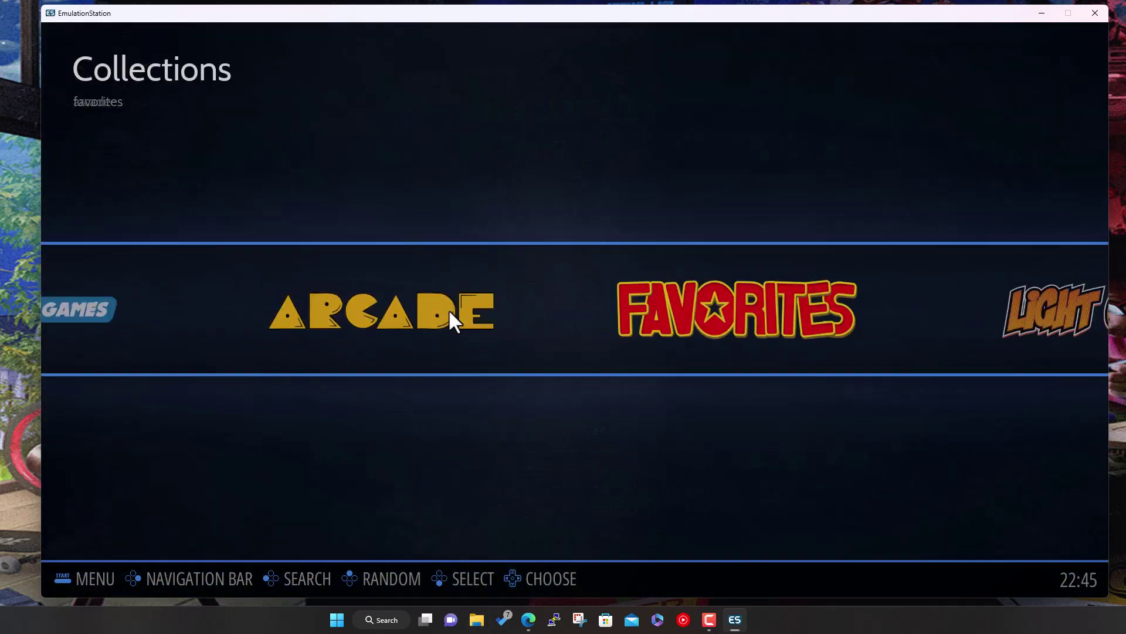
Update the game lists and view the two Turbo entries in the Wii U system.
key("F1")
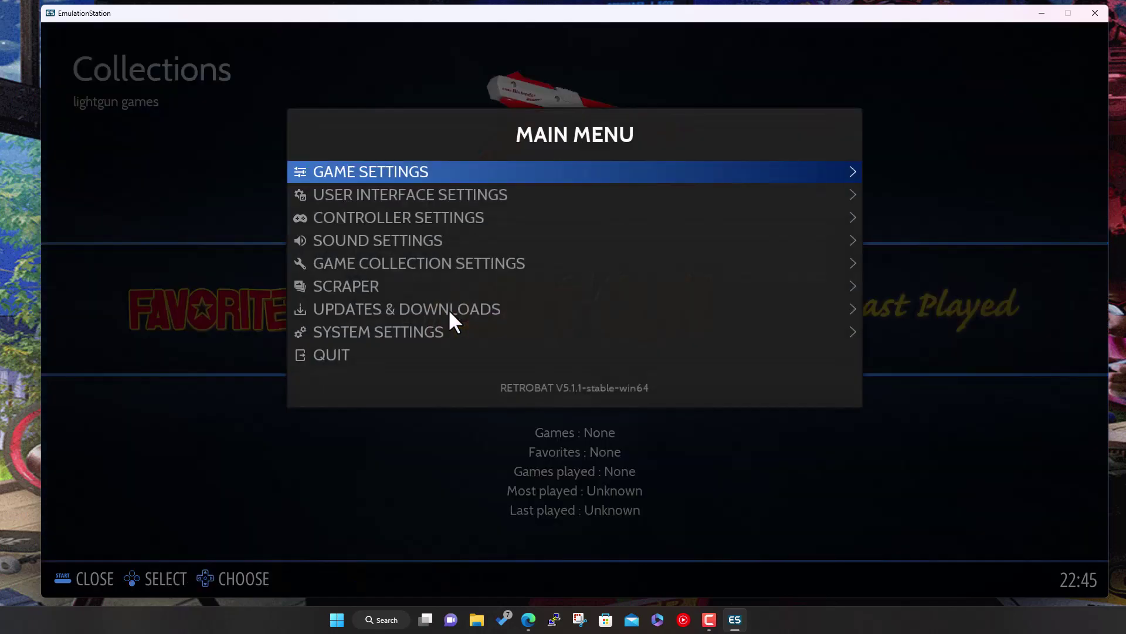
key("Return")
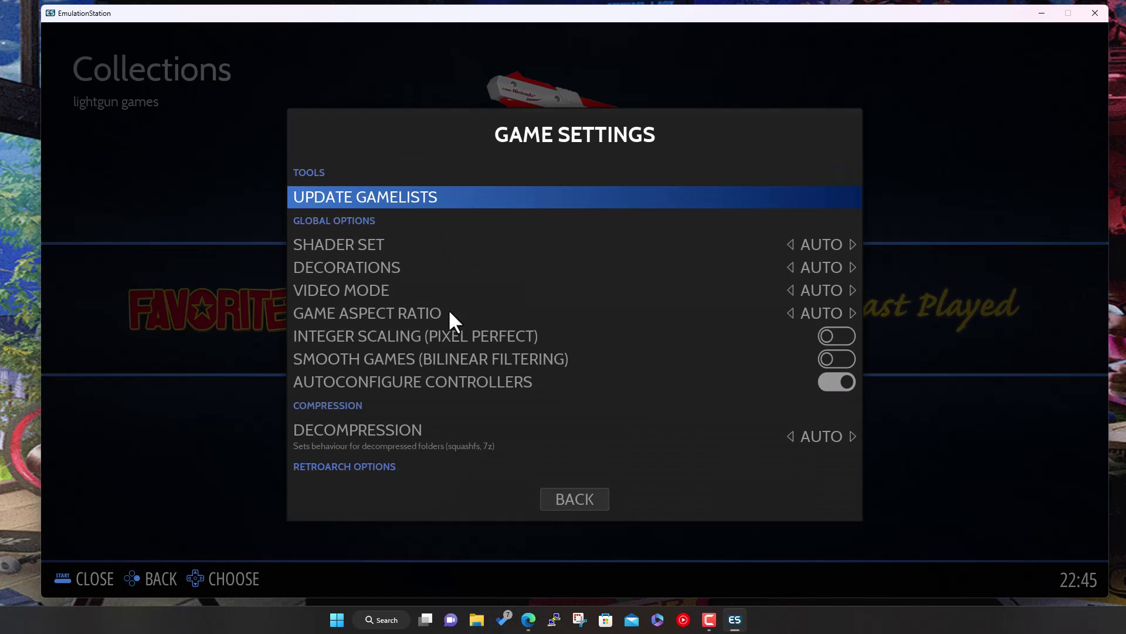
key("Return")
key("Return")
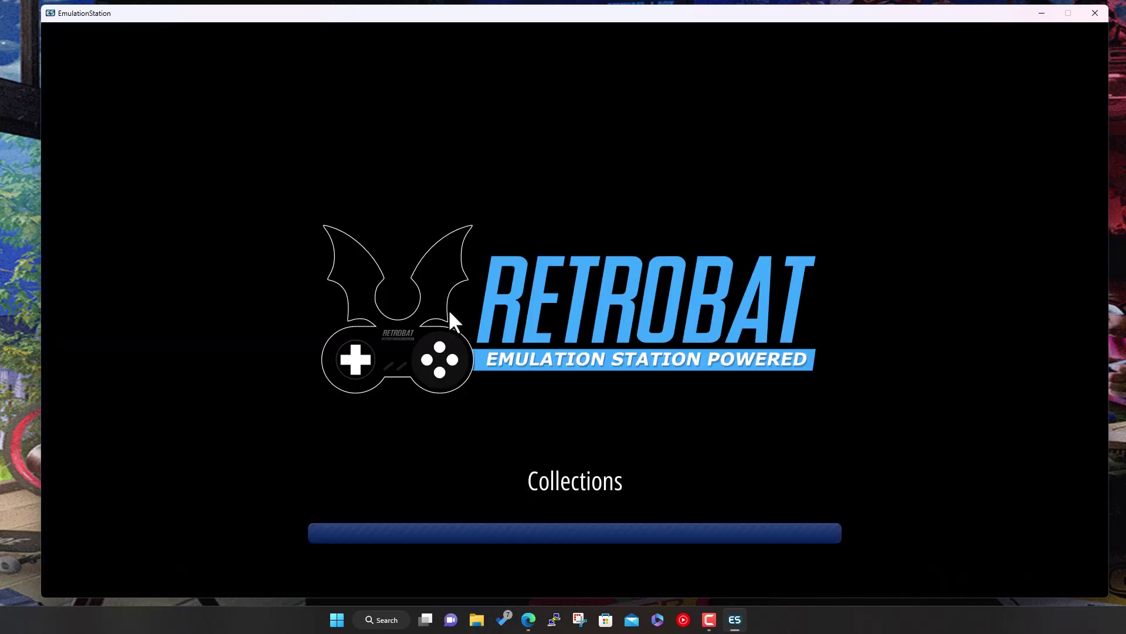
key("Right")
key("Right")
key("Right")
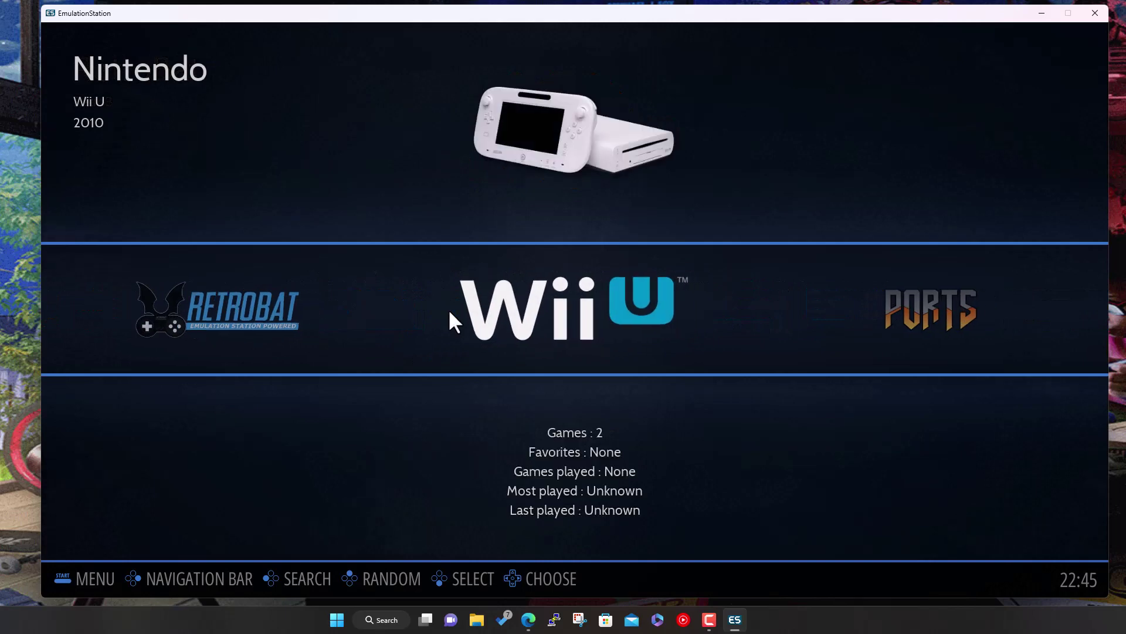
key("Return")
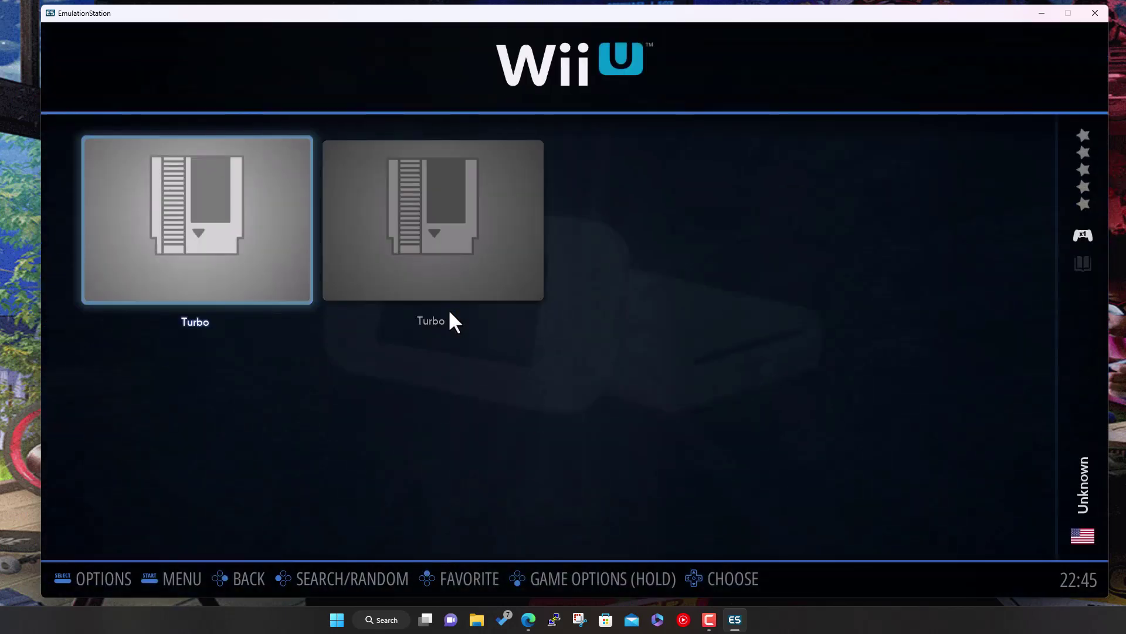
key("Right")
key("Left")
Open File Explorer, return to EmulationStation, and reach the Quit option in the main menu.
left_click(476, 618)
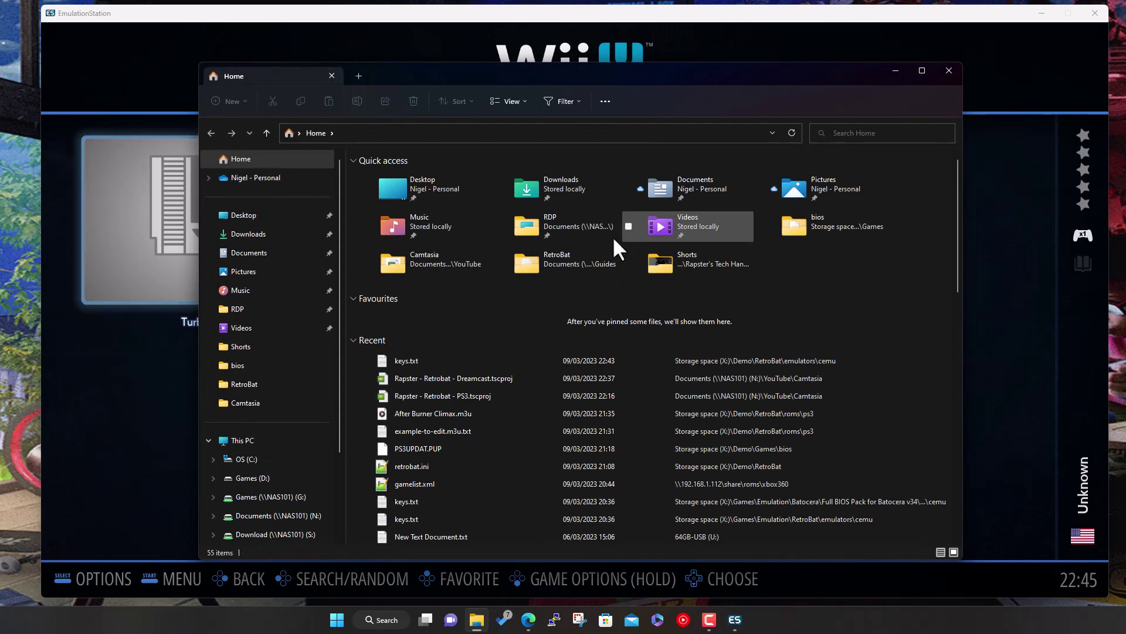
left_click(173, 469)
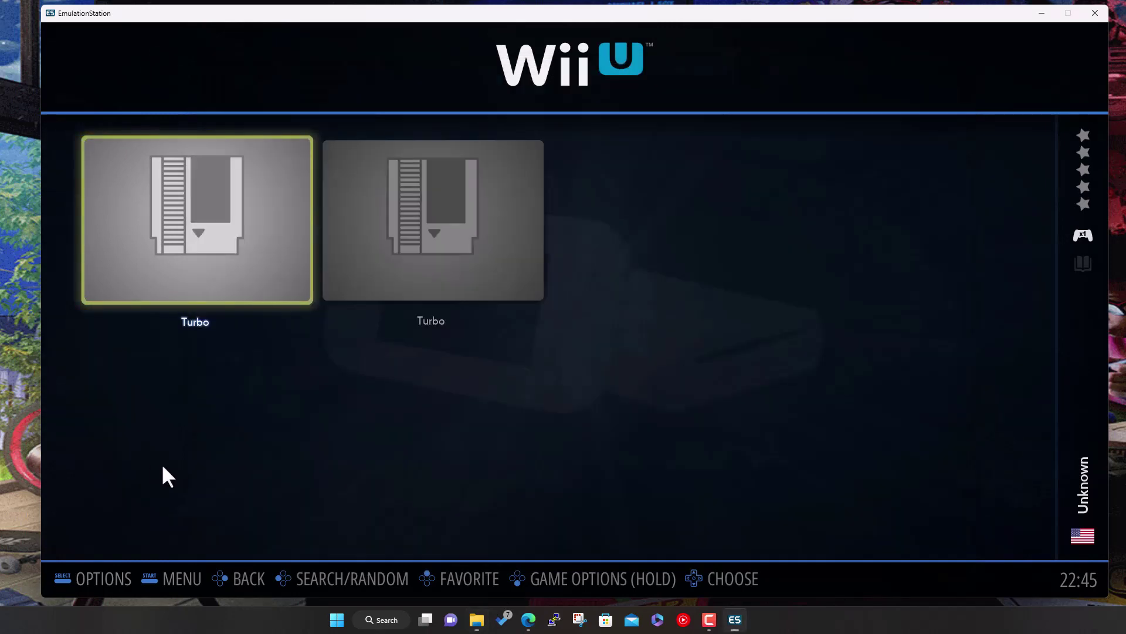
key("BackSpace")
key("F2")
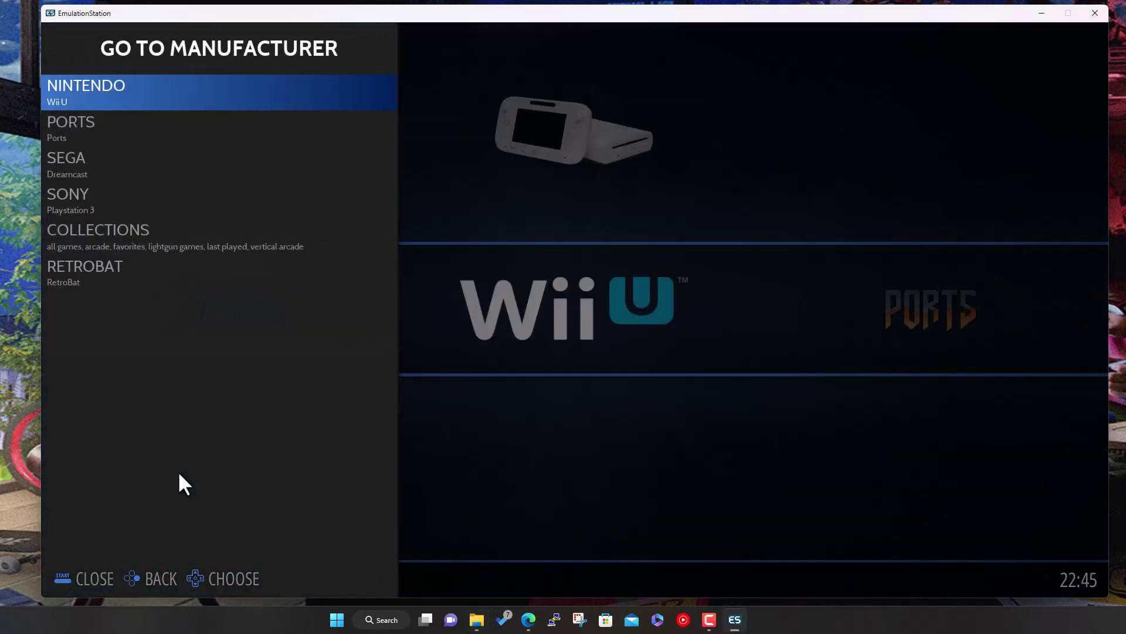
key("Up")
key("BackSpace")
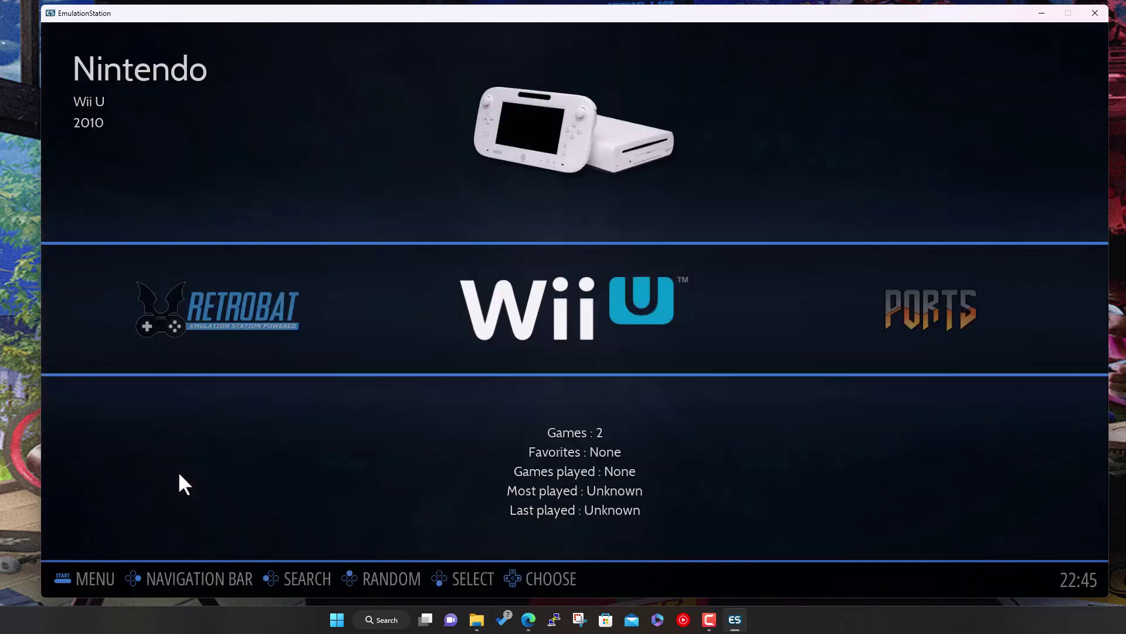
key("Escape")
key("Up")
Quit RetroBat and browse File Explorer to X:\Demo\RetroBat\roms\wiiu.
key("Return")
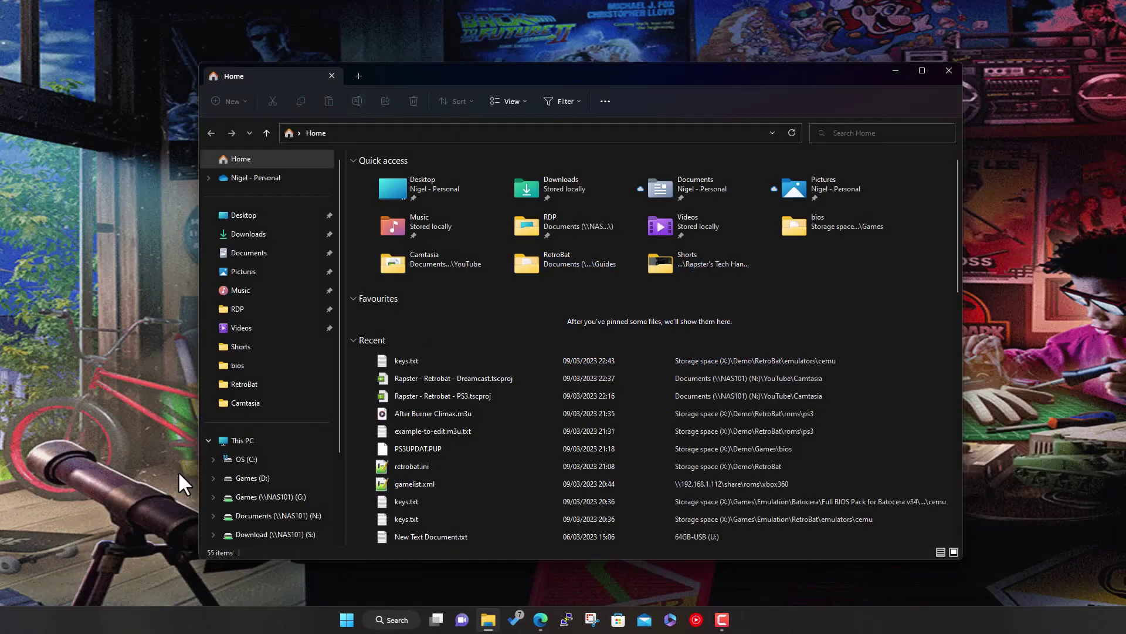
scroll(258, 508, "down", 2)
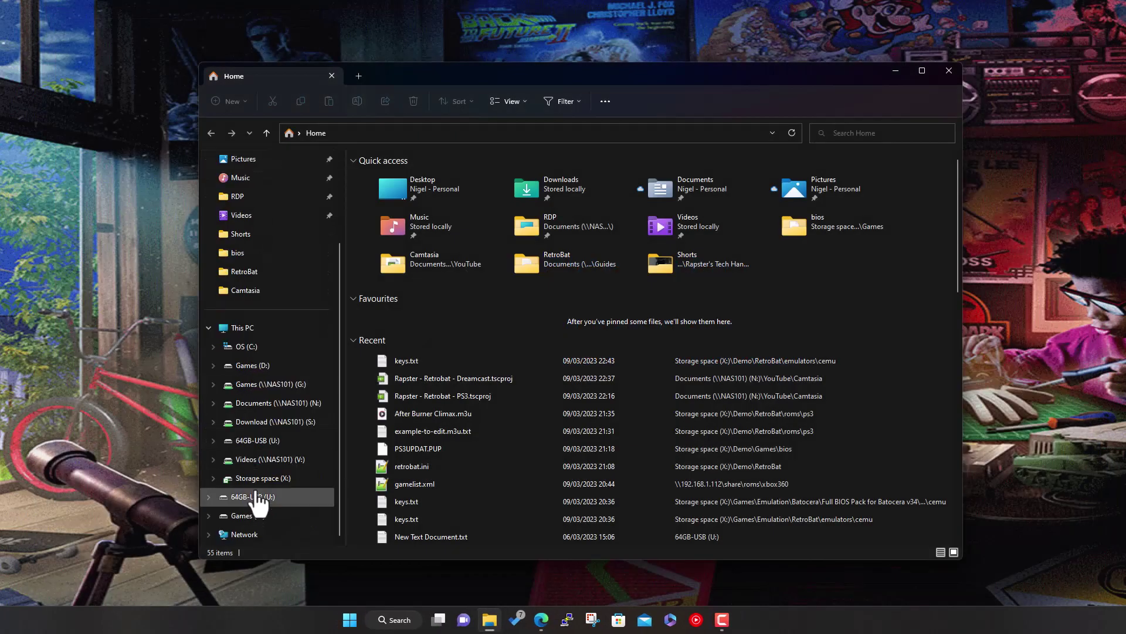
left_click(258, 480)
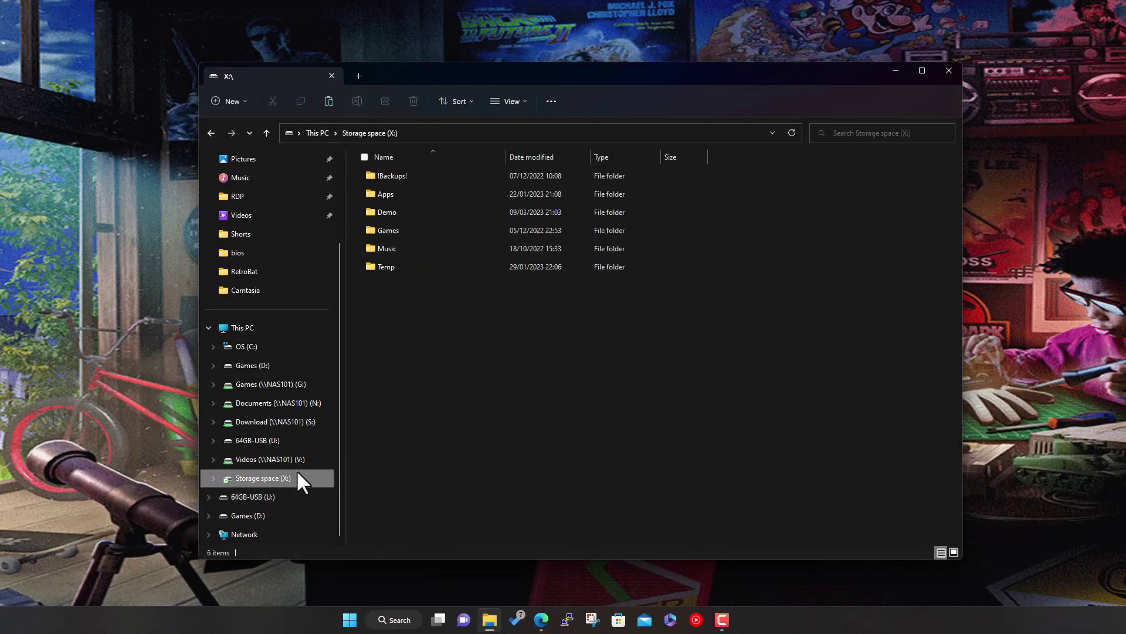
double_click(400, 215)
double_click(401, 215)
double_click(400, 266)
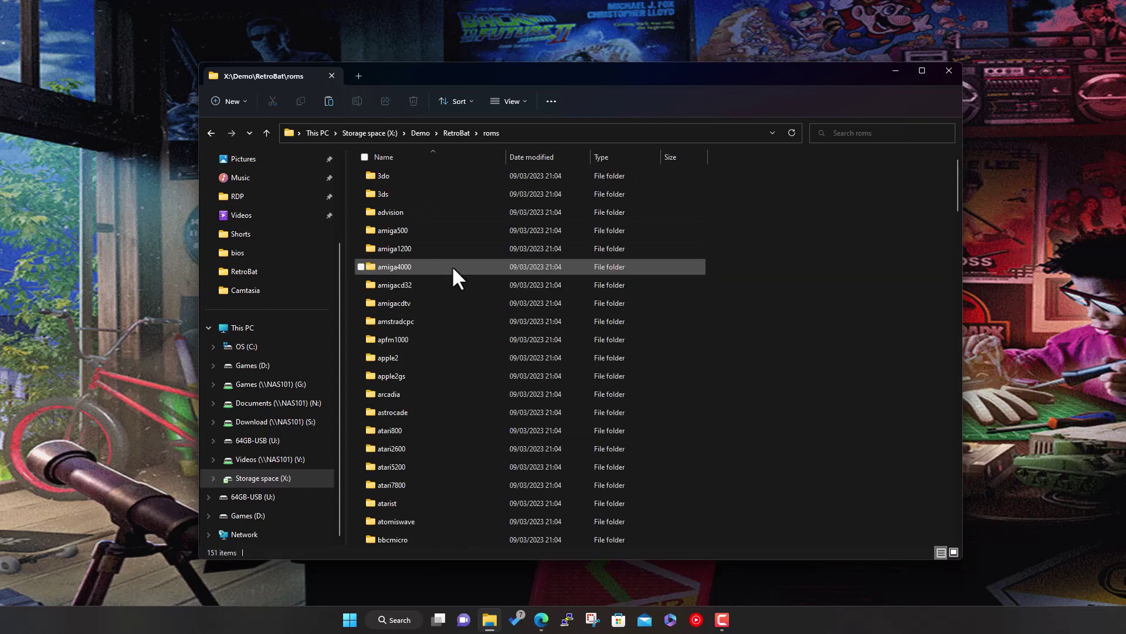
type("wii")
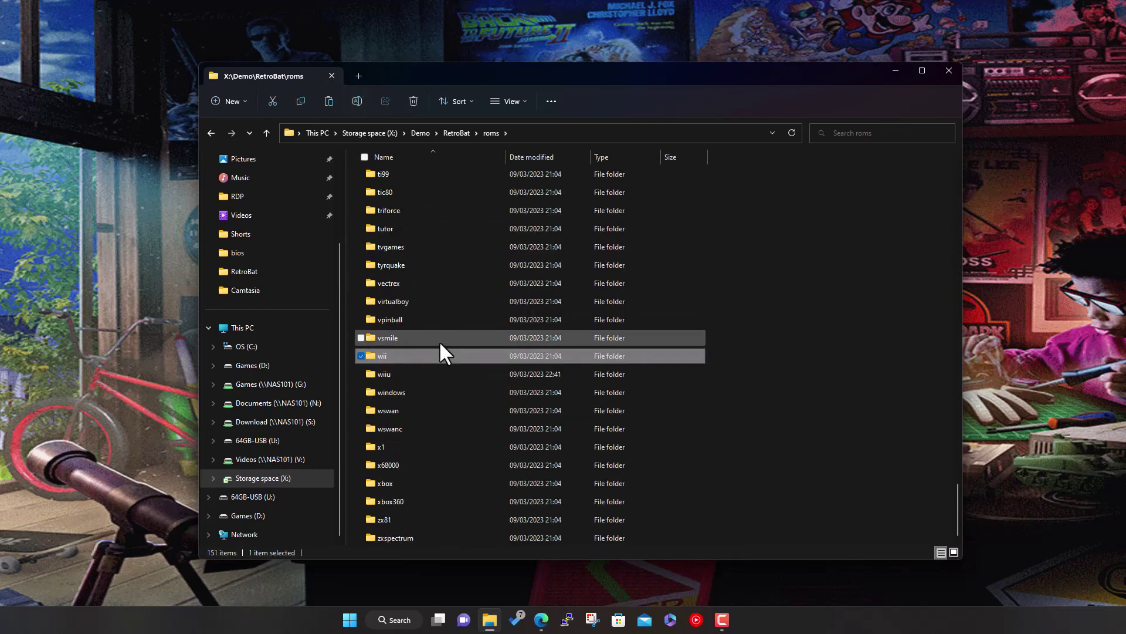
double_click(403, 373)
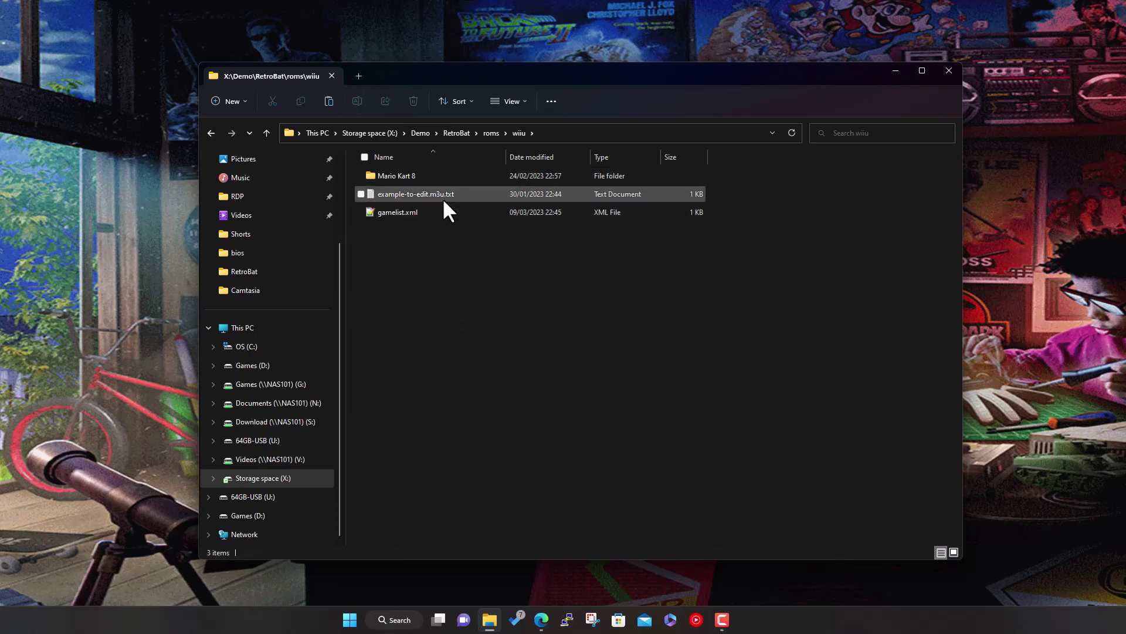
Inspect gamelist.xml without changes, then delete it.
double_click(409, 210)
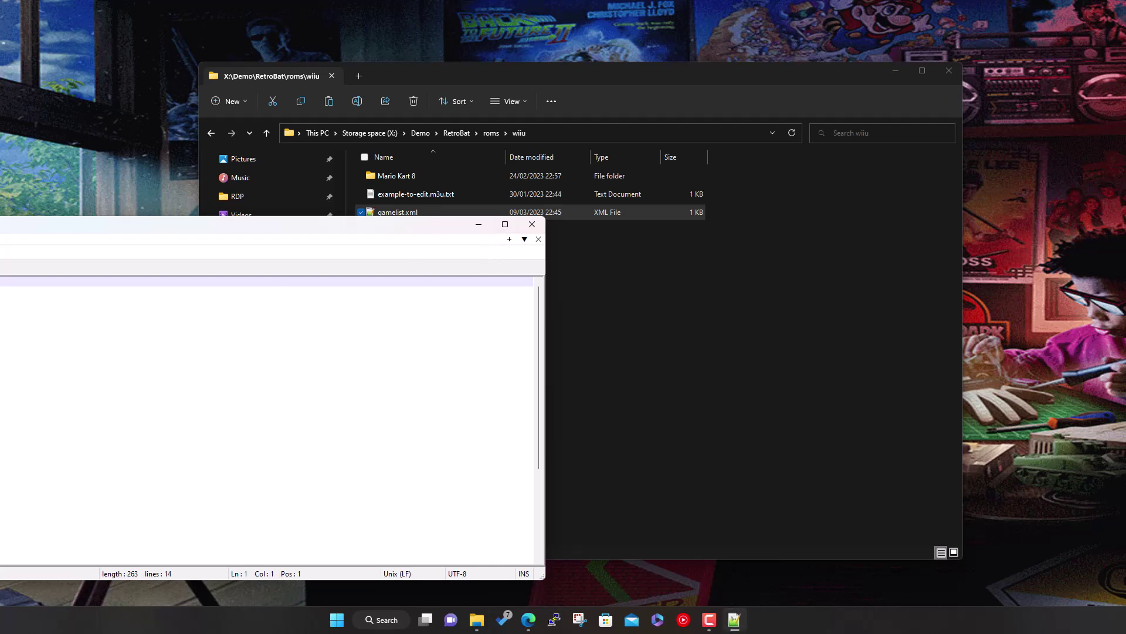
left_click(533, 225)
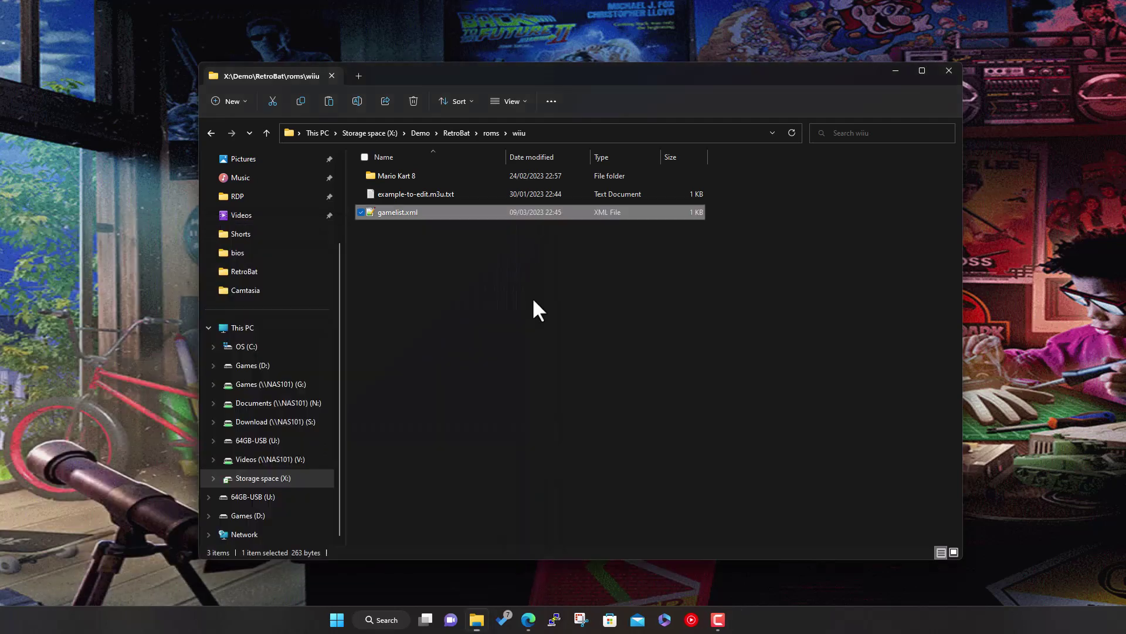
key("Delete")
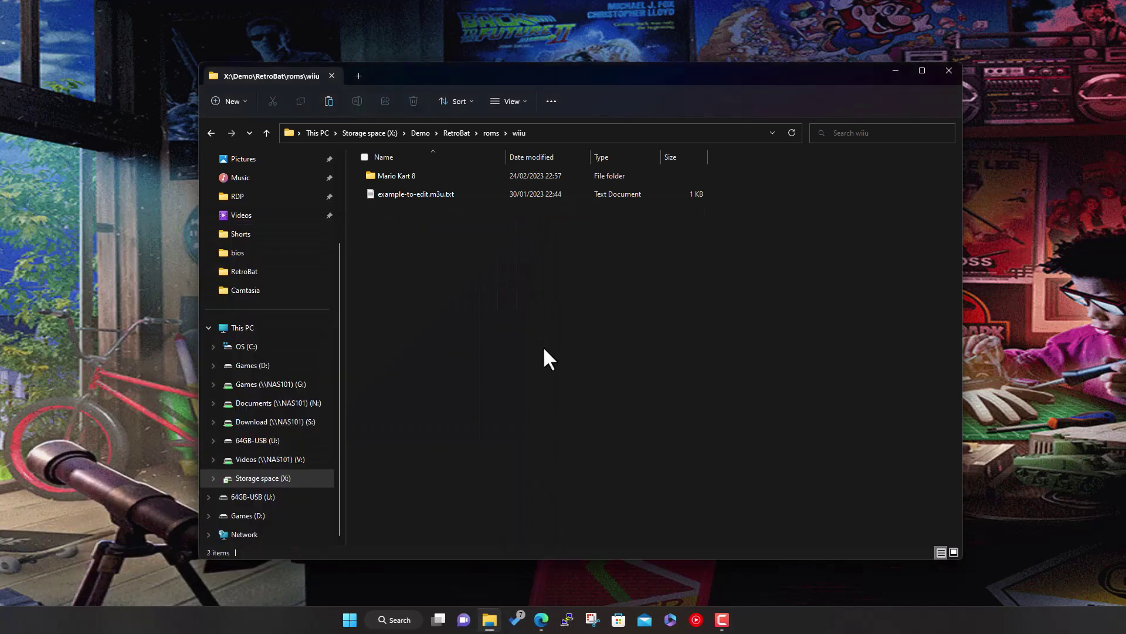
Open example-to-edit.m3u.txt in Notepad, move it aside, and select the rpx extension.
double_click(430, 194)
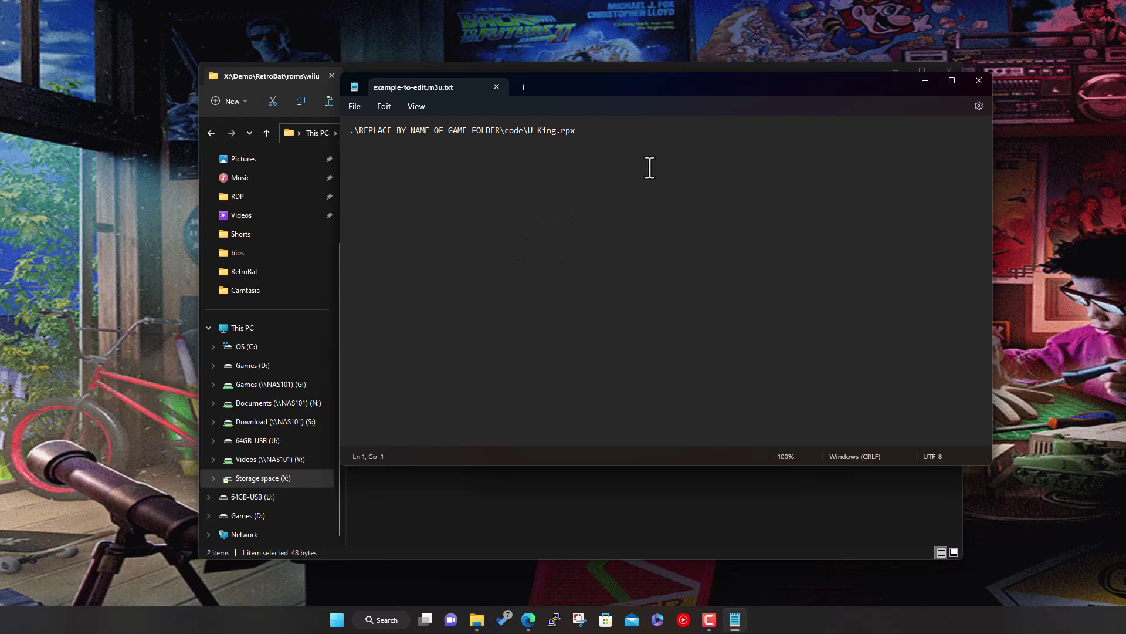
left_click_drag(676, 87, 774, 194)
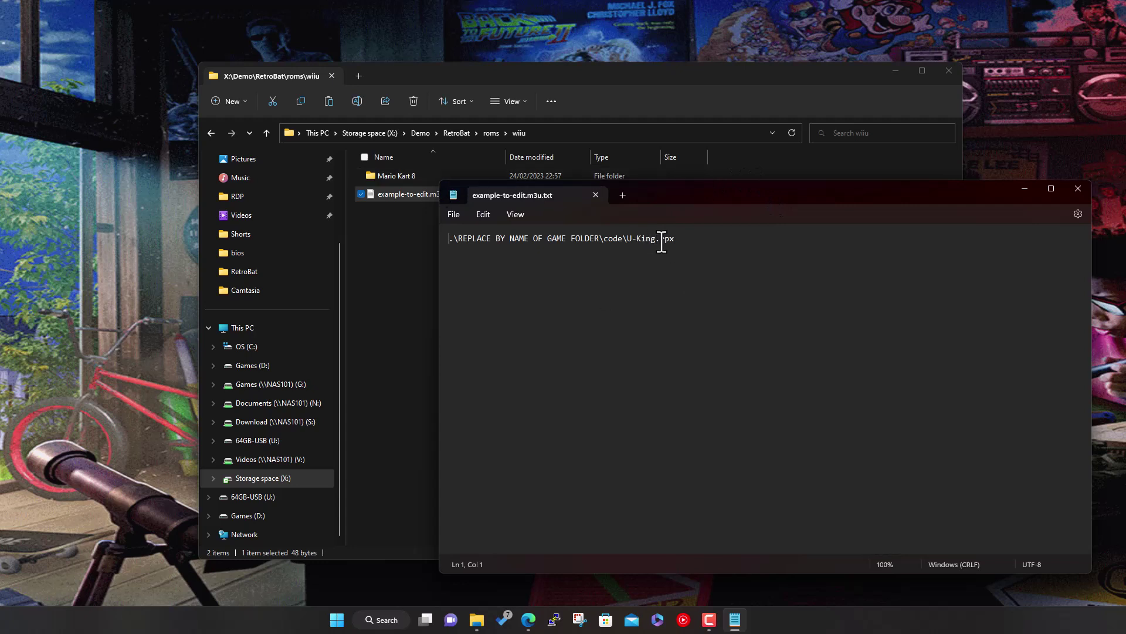
left_click_drag(661, 240, 676, 241)
Browse Explorer to Mario Kart 8\Game\code and select its full path in the address bar.
double_click(424, 176)
left_click(427, 194)
double_click(424, 188)
double_click(423, 173)
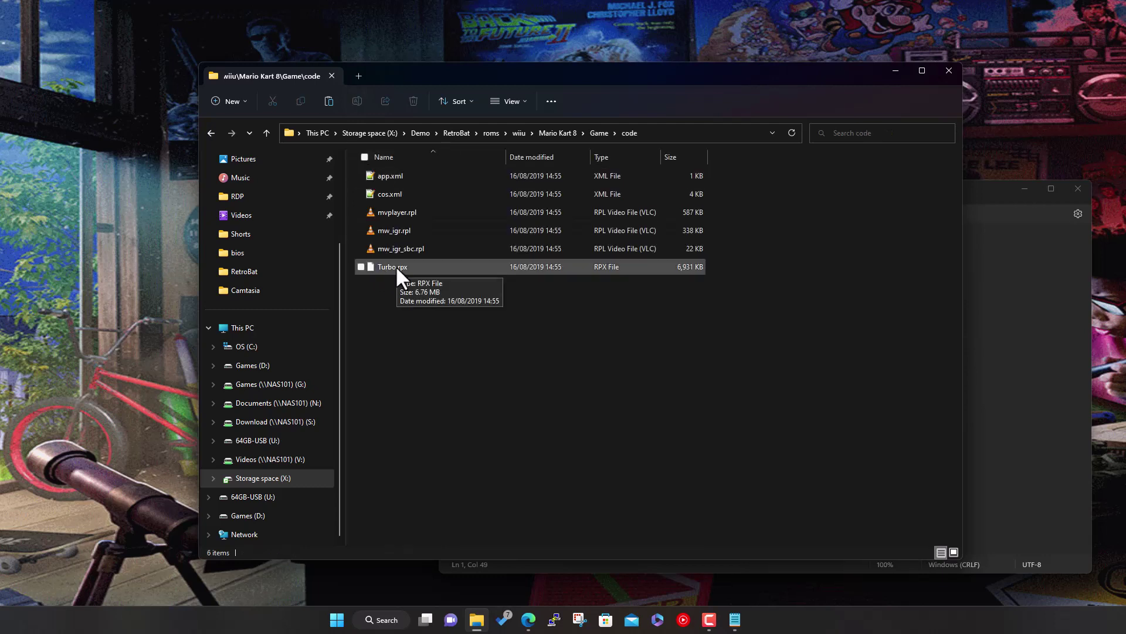
left_click(650, 134)
key("ctrl+c")
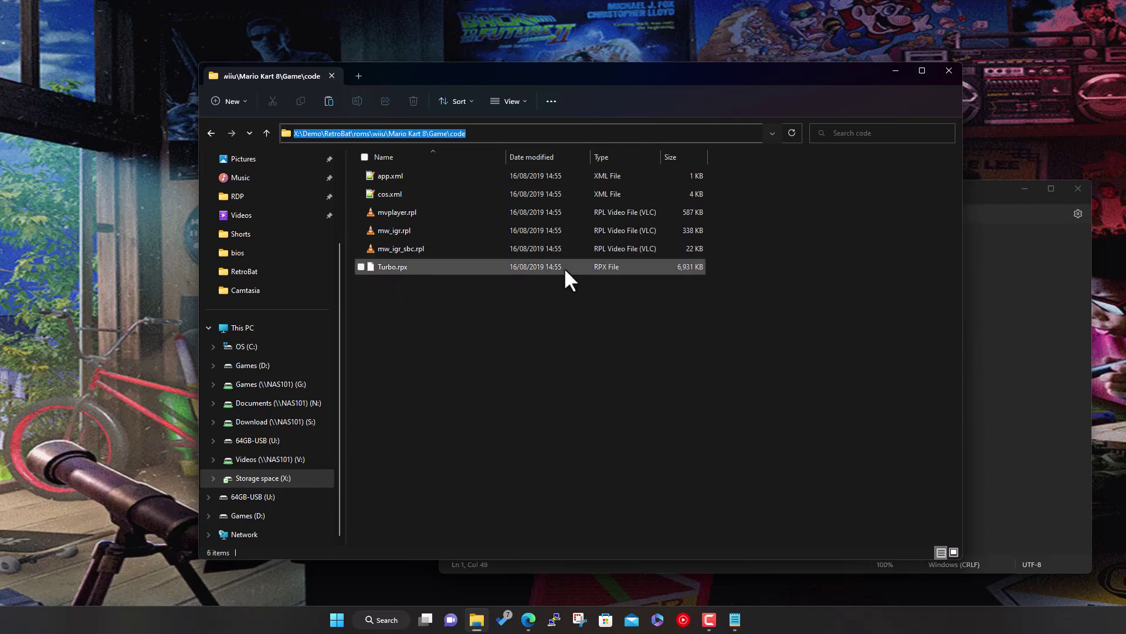
Replace the placeholder folder with the pasted code path, trimmed to start at .\Mario Kart 8.
left_click(1001, 329)
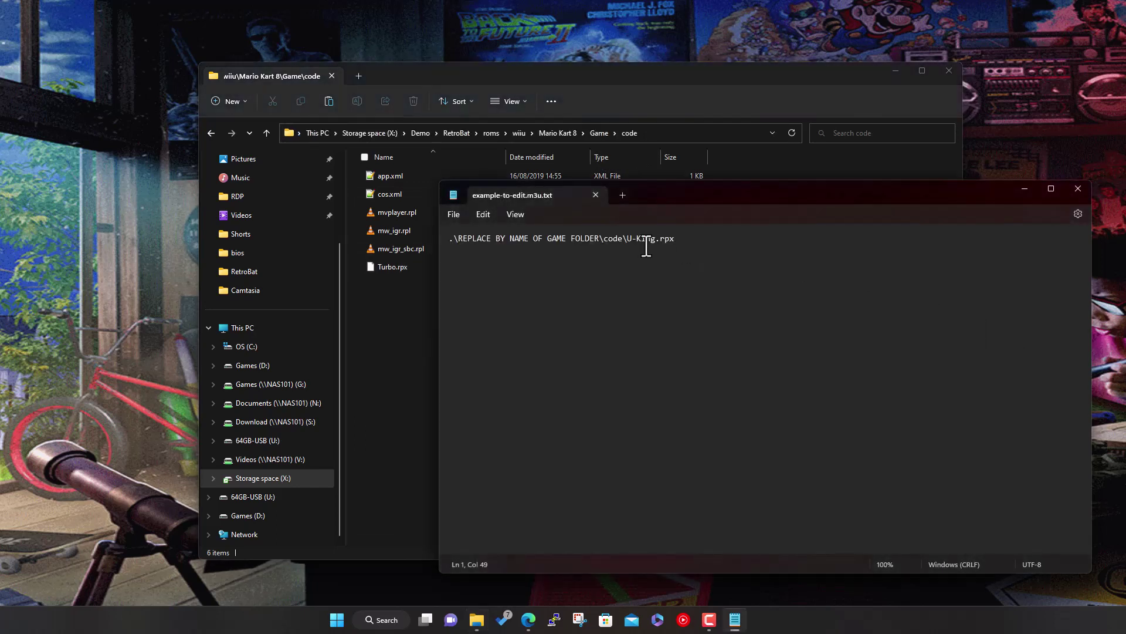
left_click_drag(623, 240, 458, 244)
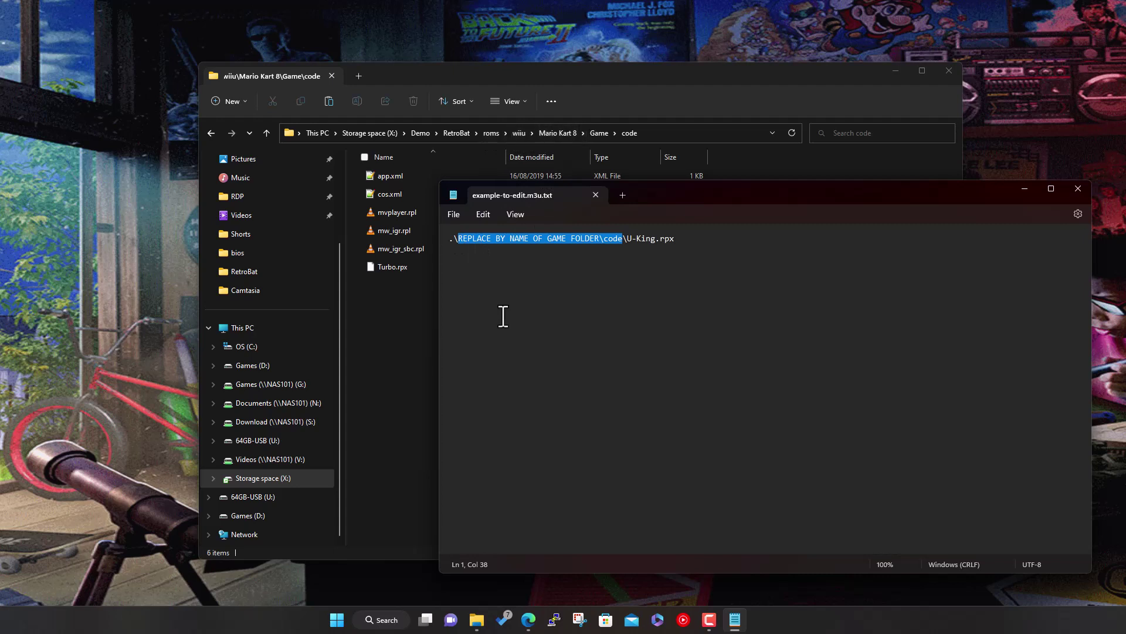
key("ctrl+v")
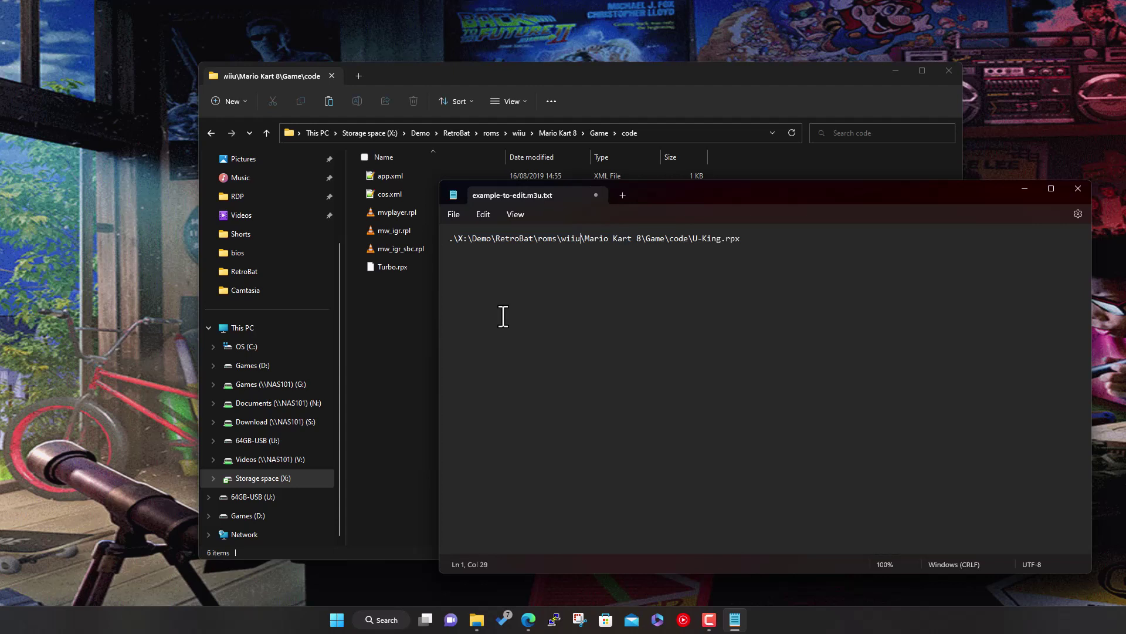
key("BackSpace")
key("BackSpace")
key("BackSpace")
key("BackSpace")
key("BackSpace")
key("BackSpace")
key("BackSpace")
key("BackSpace")
key("BackSpace")
key("BackSpace")
key("BackSpace")
key("BackSpace")
key("BackSpace")
key("BackSpace")
key("BackSpace")
key("BackSpace")
key("BackSpace")
key("BackSpace")
key("BackSpace")
key("BackSpace")
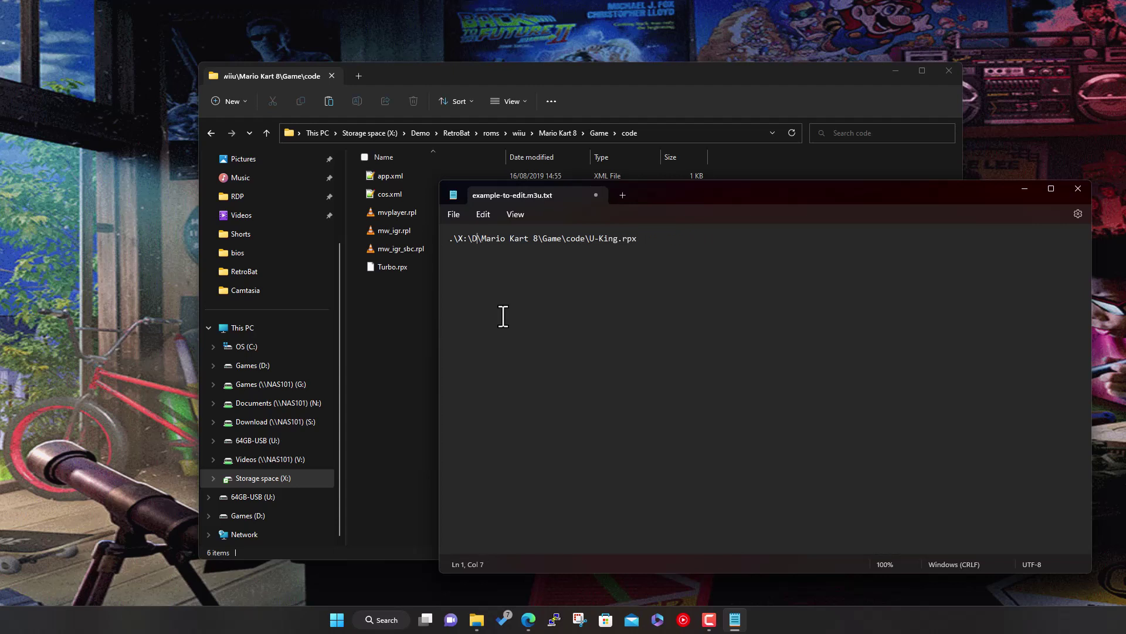
key("BackSpace")
key("BackSpace")
key("BackSpace")
key("BackSpace")
Change U-King to Turbo in the file name and save the file on closing.
left_click_drag(566, 238, 595, 238)
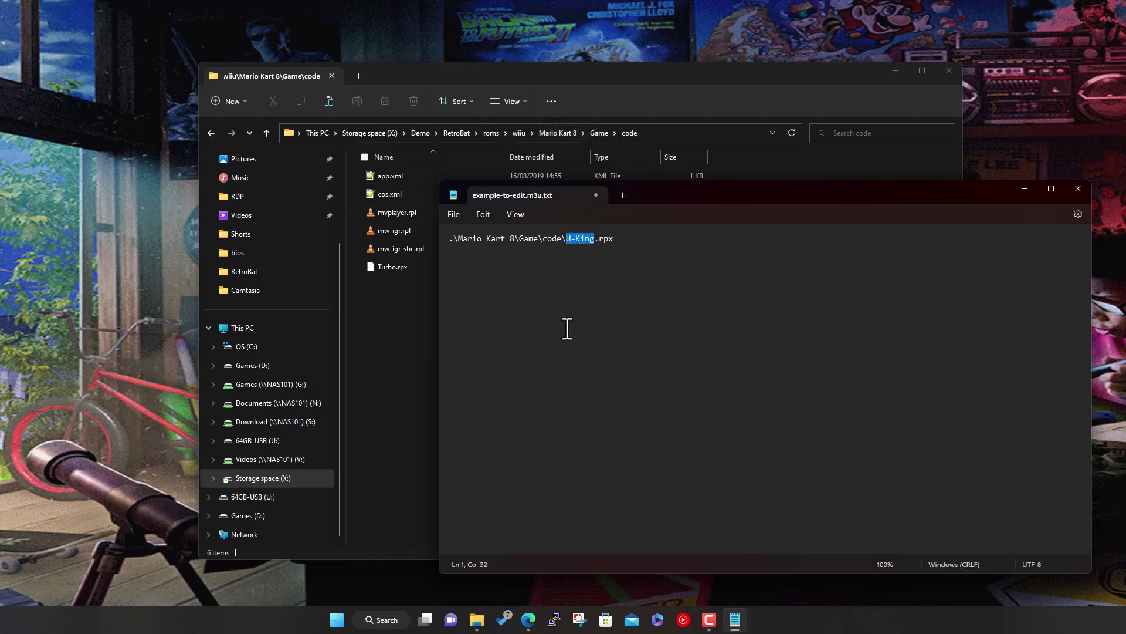
type("Turbo")
left_click(635, 246)
left_click(1078, 188)
left_click(684, 414)
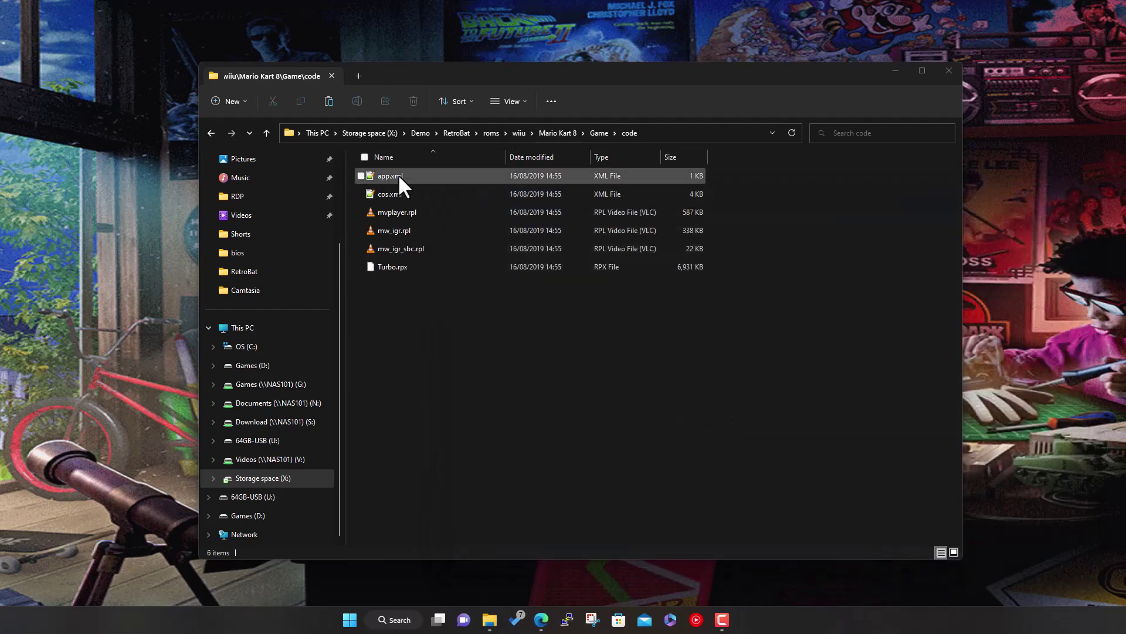
Back in the wiiu folder, rename example-to-edit.m3u.txt to Mario Kart 8.m3u.
left_click(559, 133)
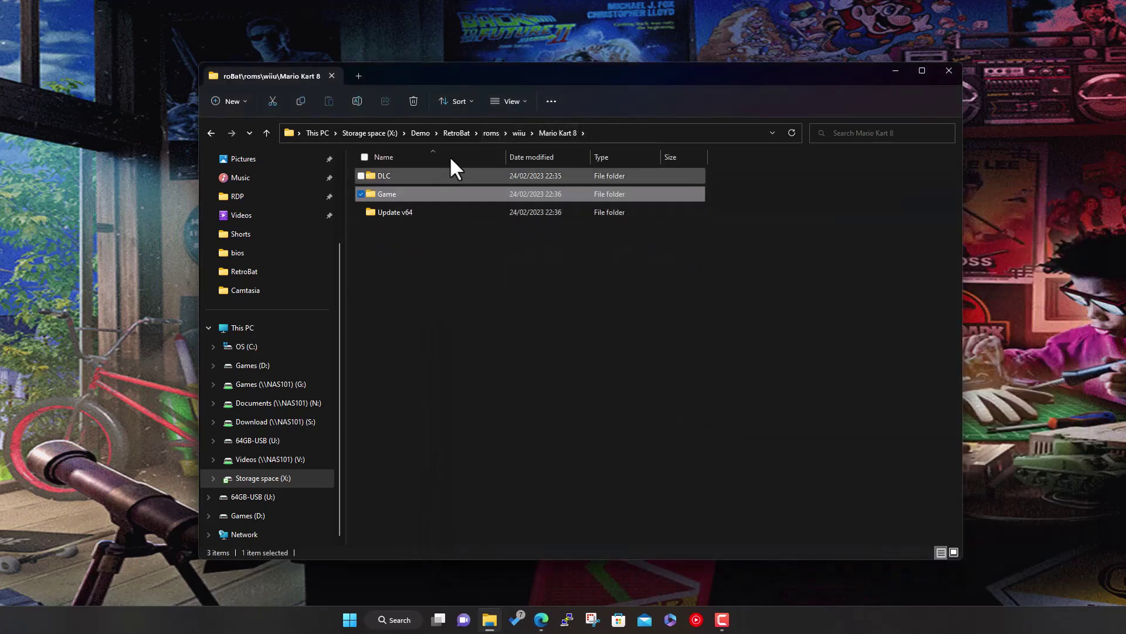
left_click(519, 133)
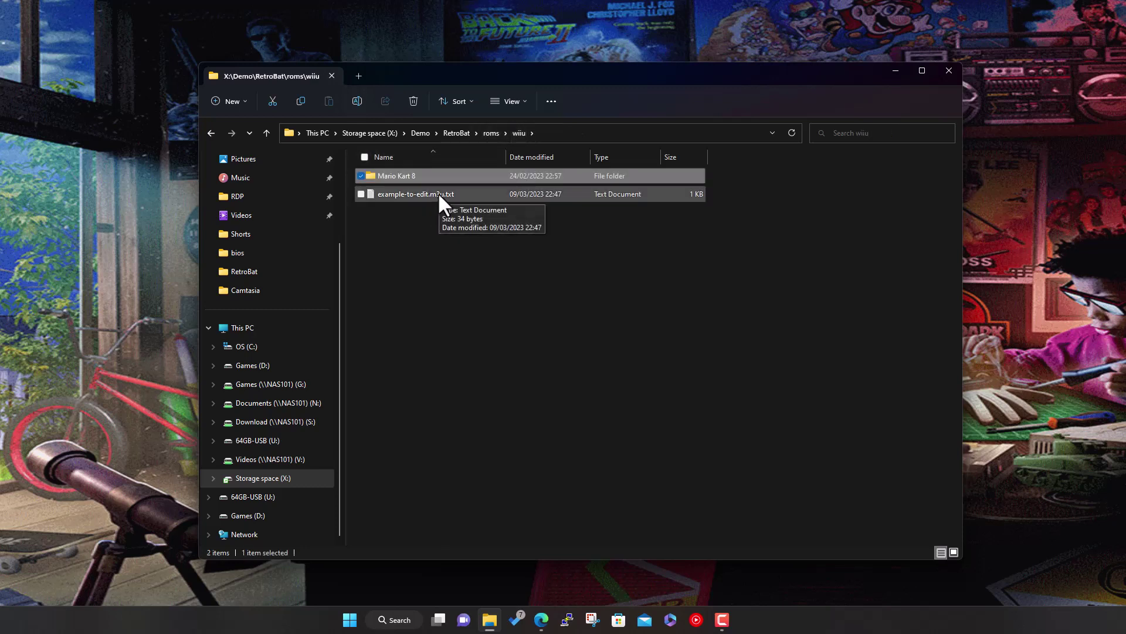
left_click(438, 193)
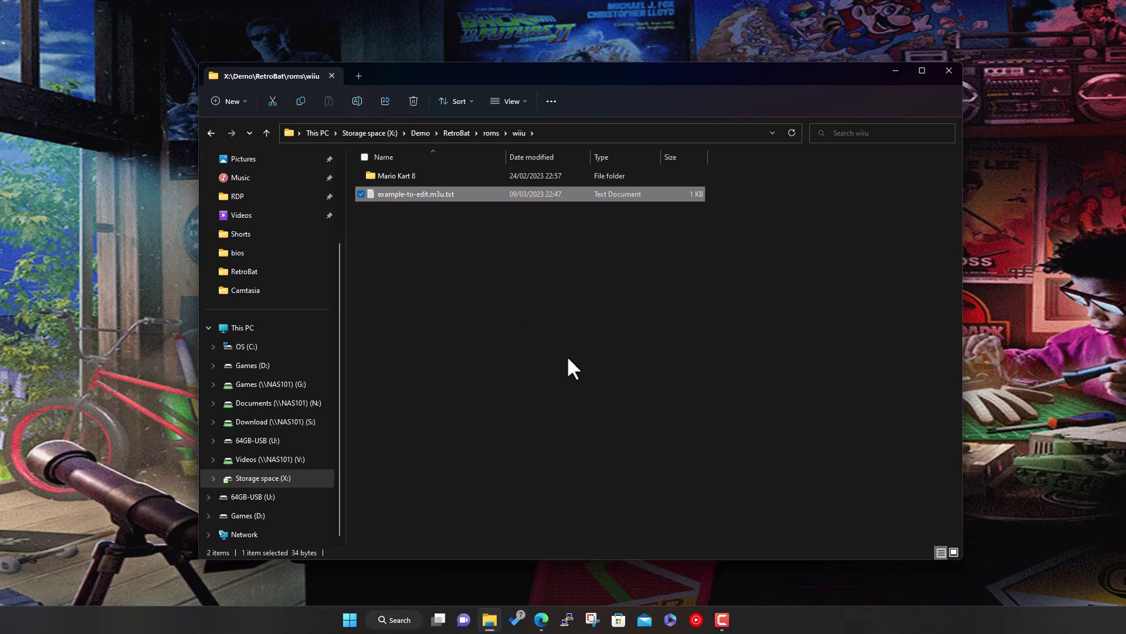
key("F2")
key("Home")
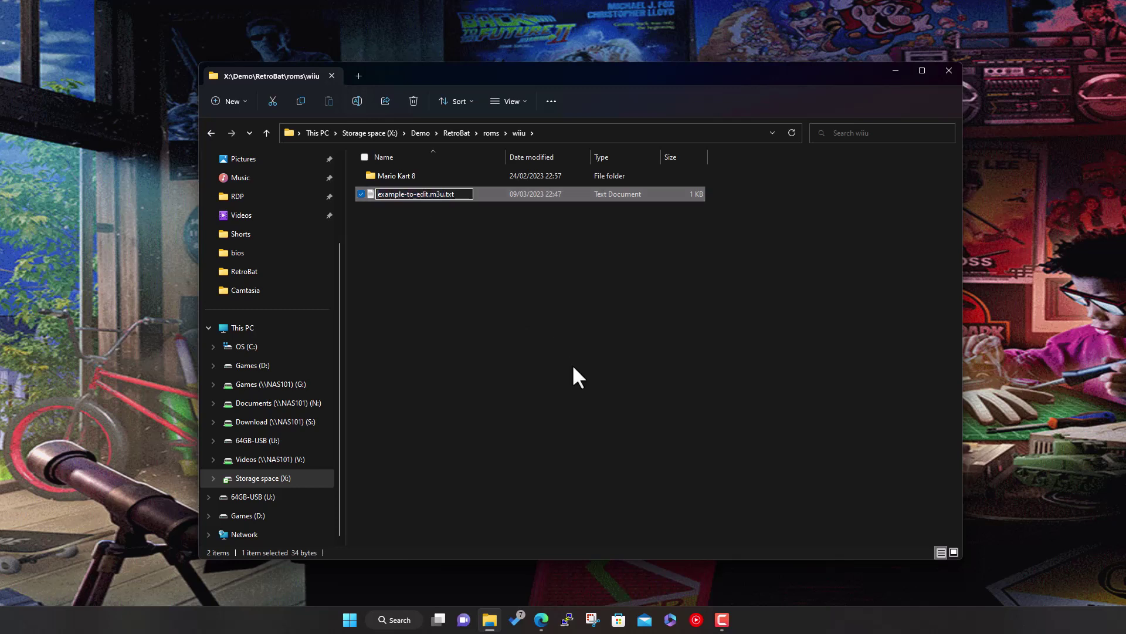
key("Delete")
key("Delete")
key("Delete")
key("Delete")
key("Delete")
key("Delete")
key("Delete")
key("Delete")
key("Delete")
key("Delete")
key("Delete")
key("Delete")
key("Delete")
key("Delete")
key("Delete")
type("Mario Kart 8")
key("Delete")
key("Delete")
key("Delete")
key("Delete")
key("Return")
key("Return")
left_click(560, 334)
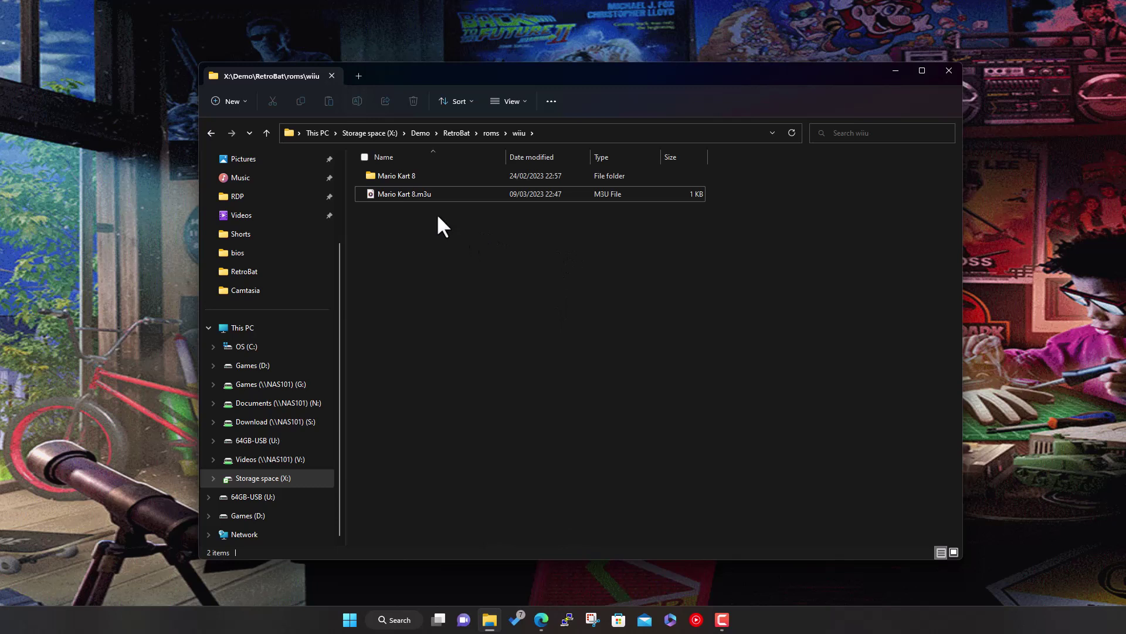
Open Mario Kart 8.m3u with Notepad to check its contents, then close it.
right_click(425, 195)
mouse_move(524, 249)
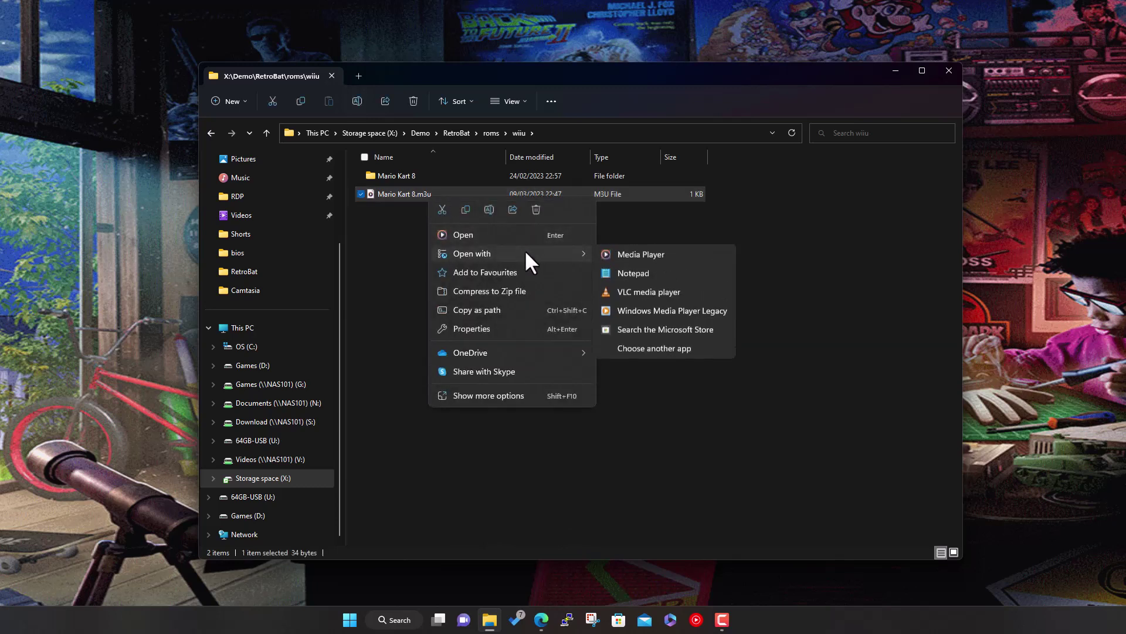
left_click(634, 274)
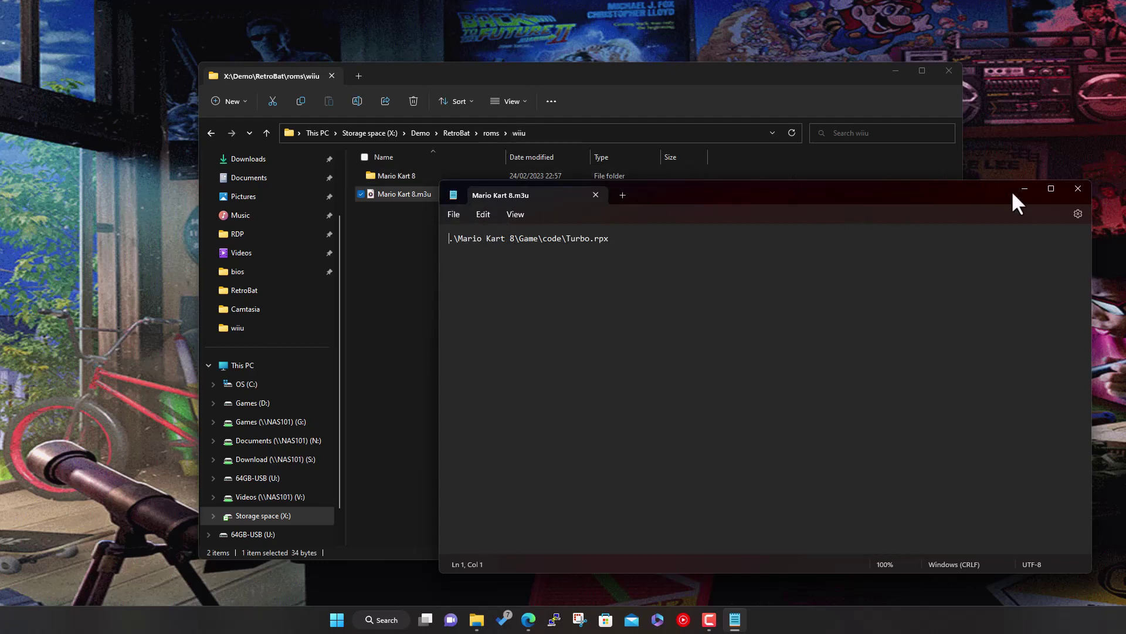
left_click(1078, 189)
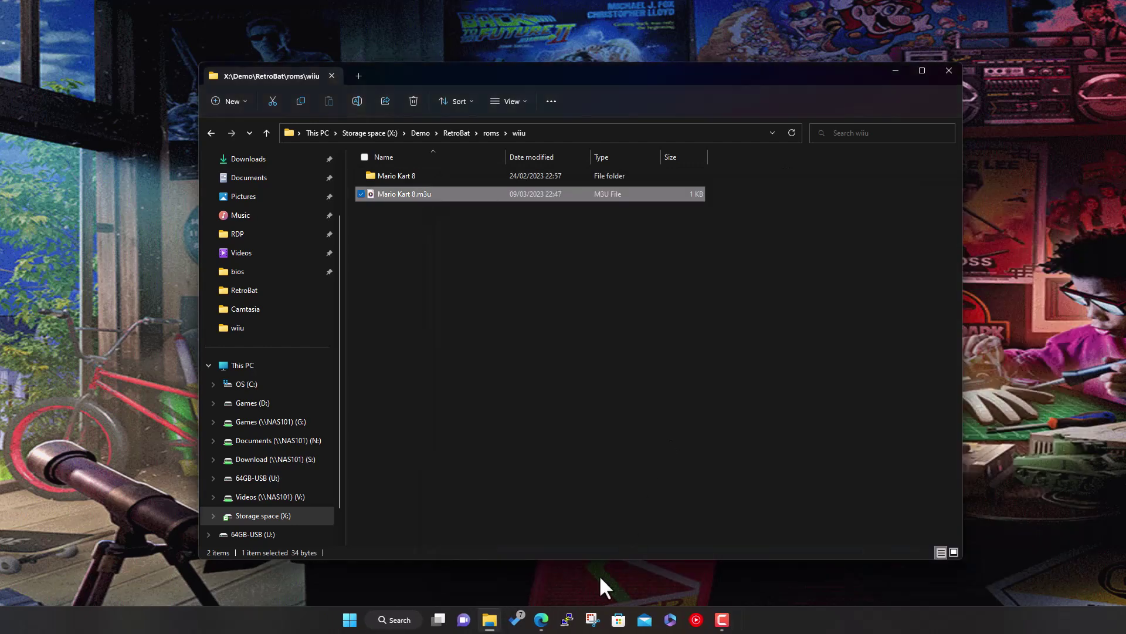
Relaunch RetroBat from the Demo folder and browse the Wii U tiles: Mario Kart 8 and two Turbo entries.
left_click(417, 132)
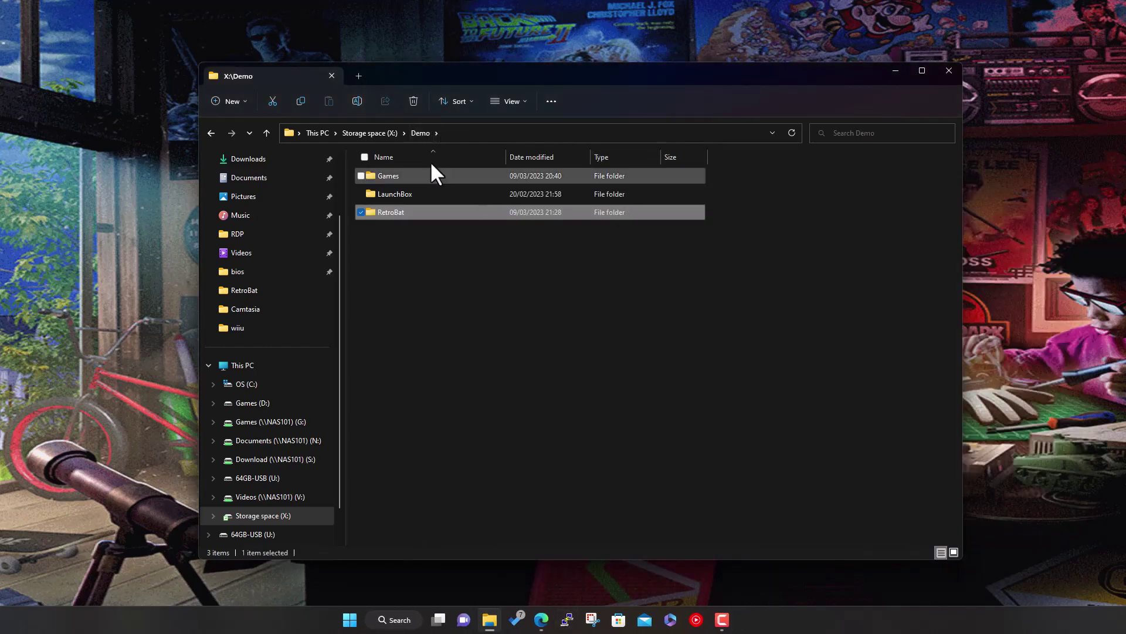
double_click(401, 212)
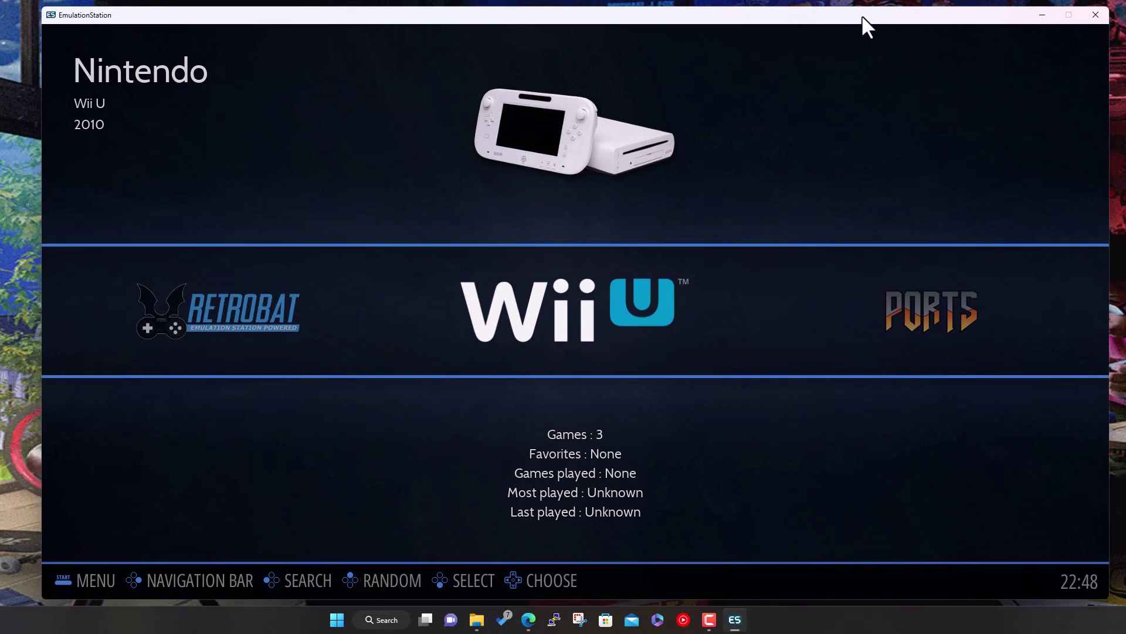
key("Return")
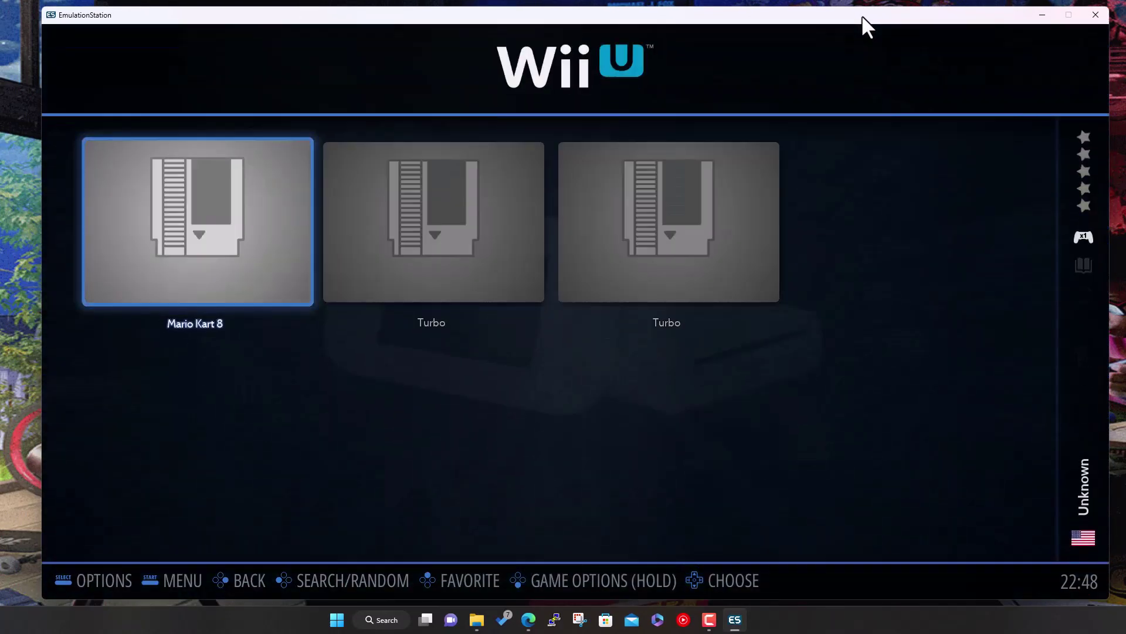
key("Right")
key("Left")
key("Right")
key("Right")
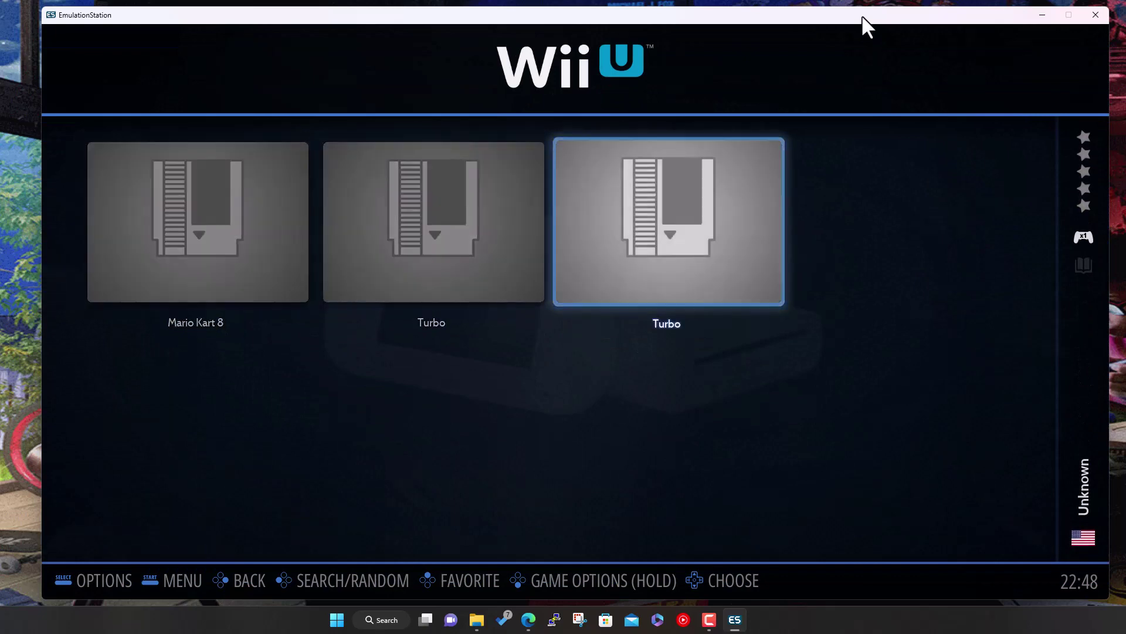
key("Left")
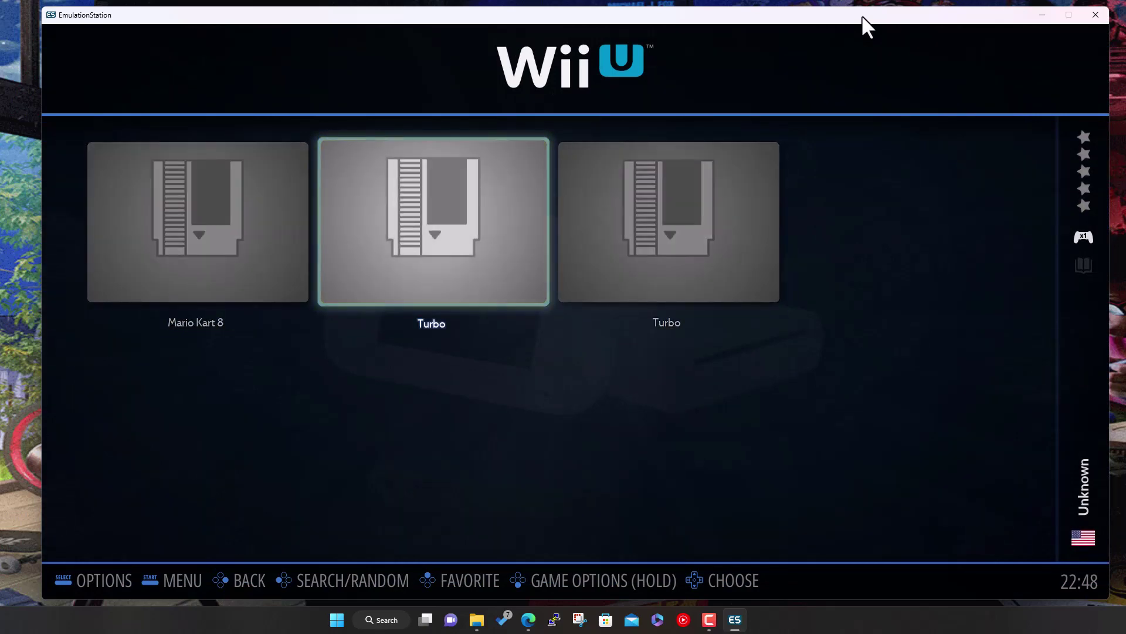
Set the first Turbo entry's metadata to Hidden and save, cancelling a stray delete prompt.
key("Return")
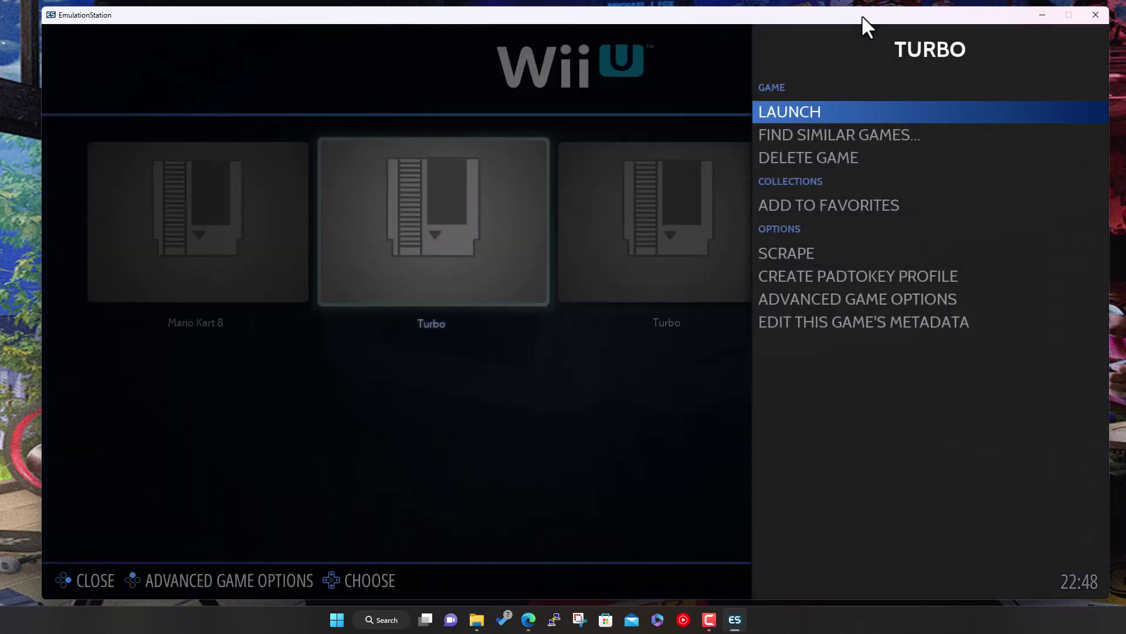
key("Up")
key("Return")
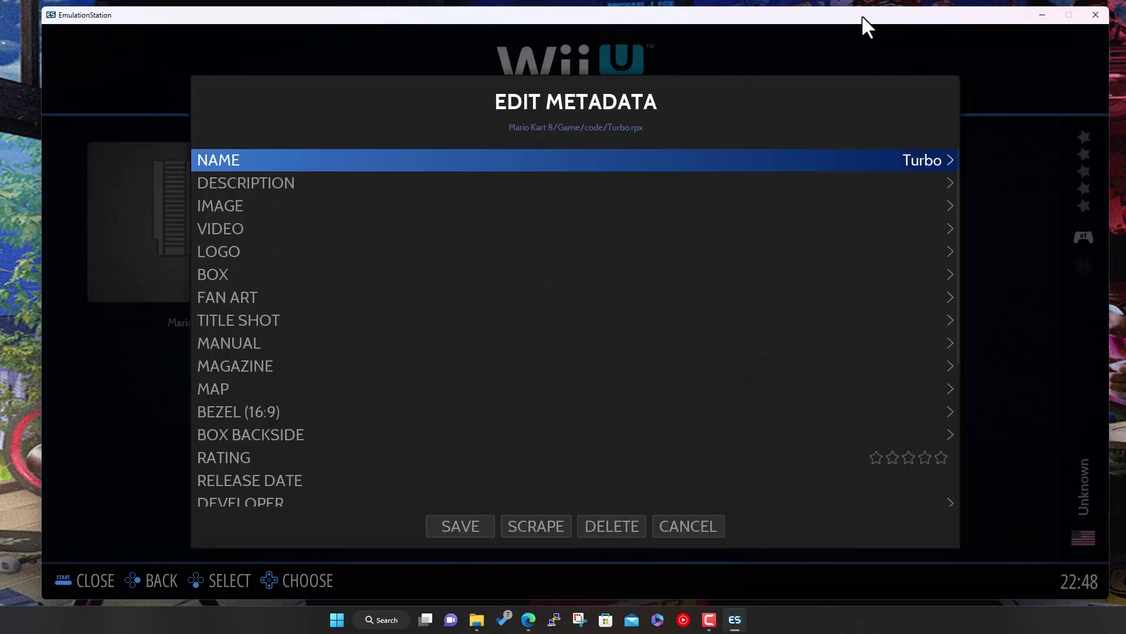
key("Up")
key("Right")
key("Right")
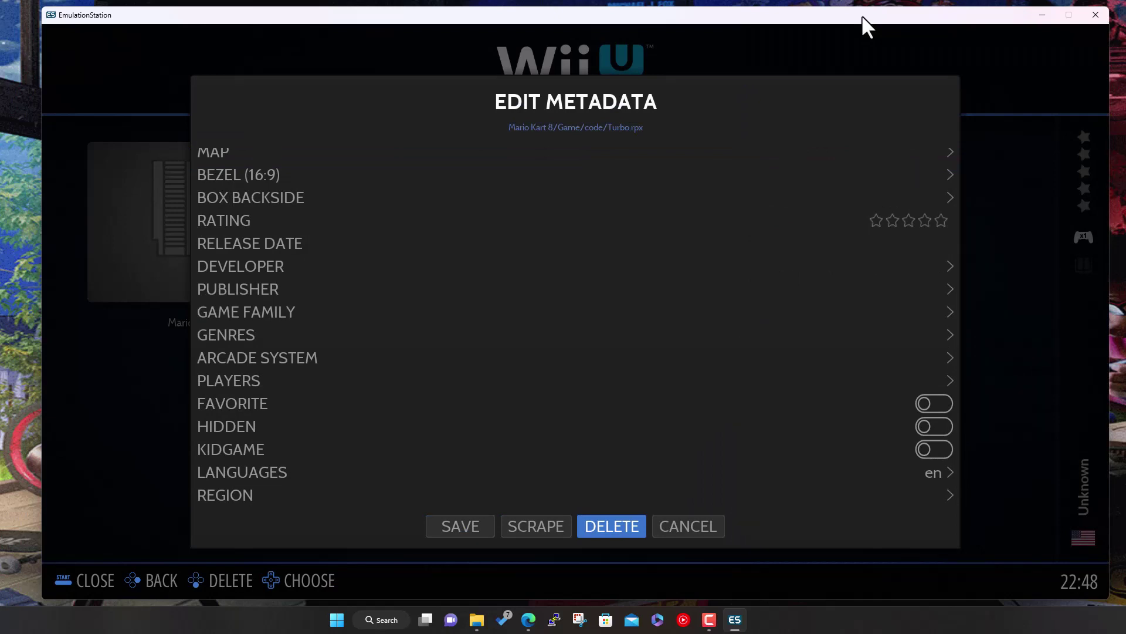
key("Return")
key("Right")
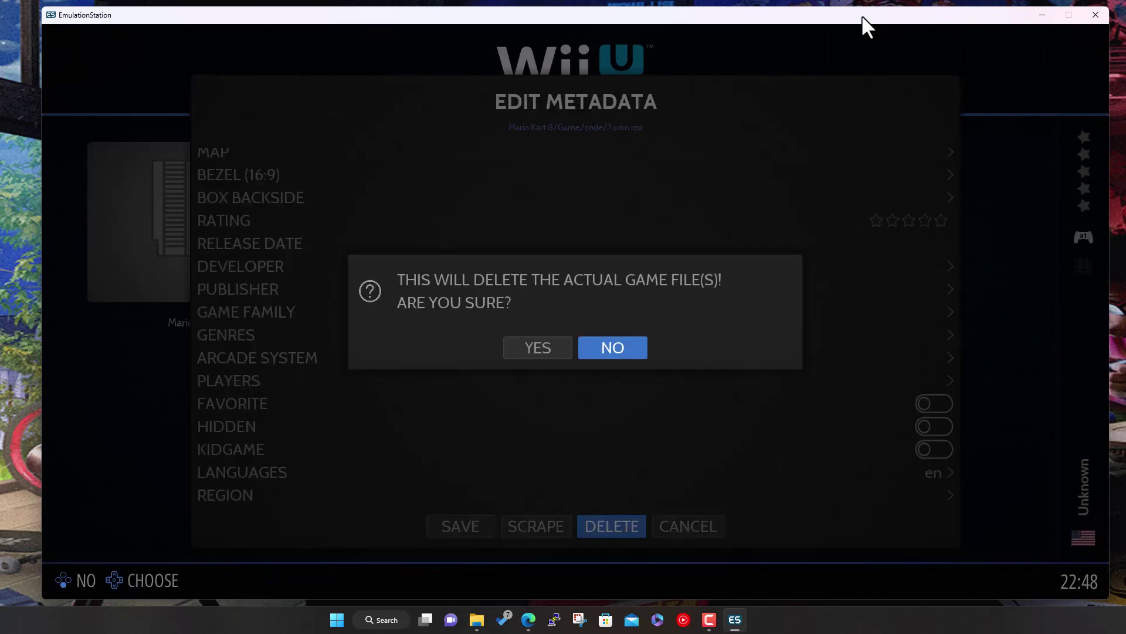
key("Return")
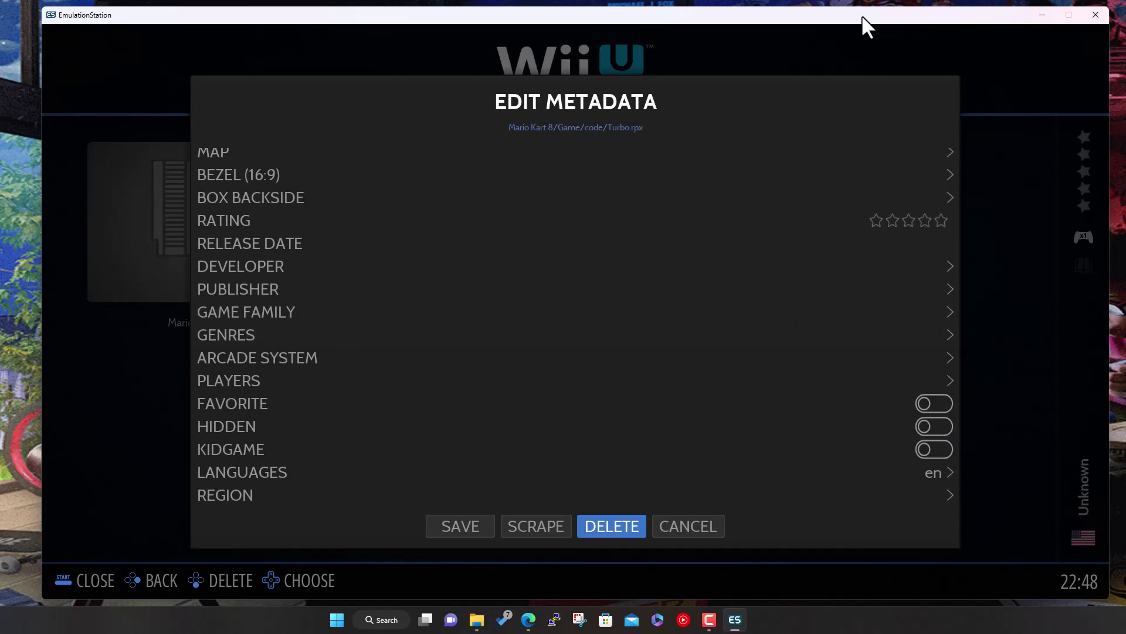
key("Left")
key("Left")
key("Up")
key("Up")
key("Up")
key("Up")
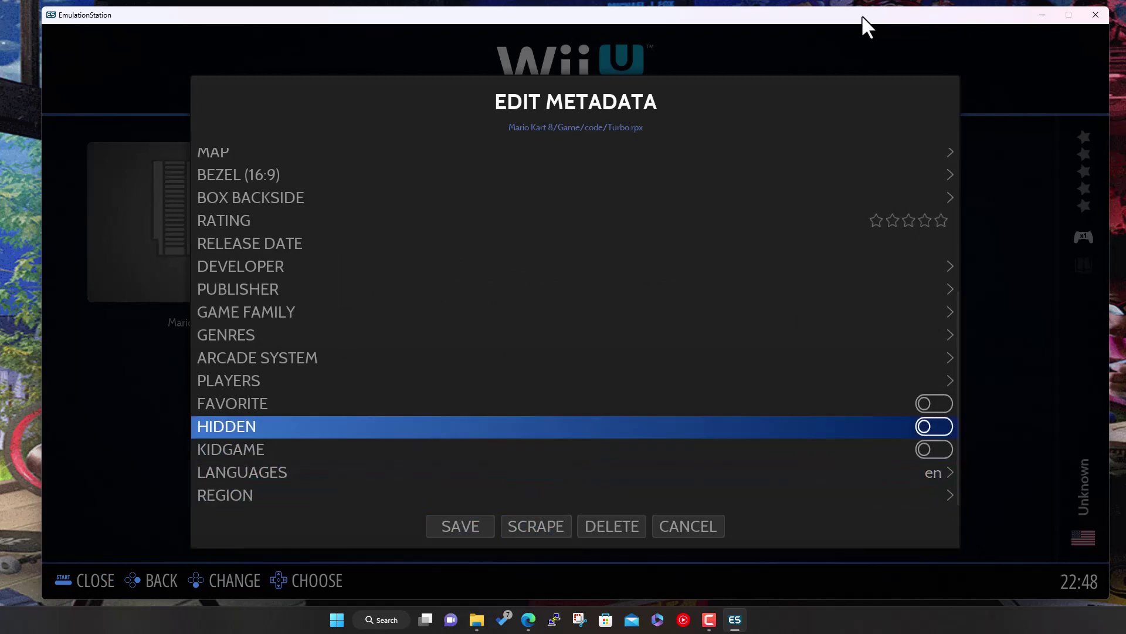
key("Return")
key("Down")
key("Down")
key("Down")
key("Down")
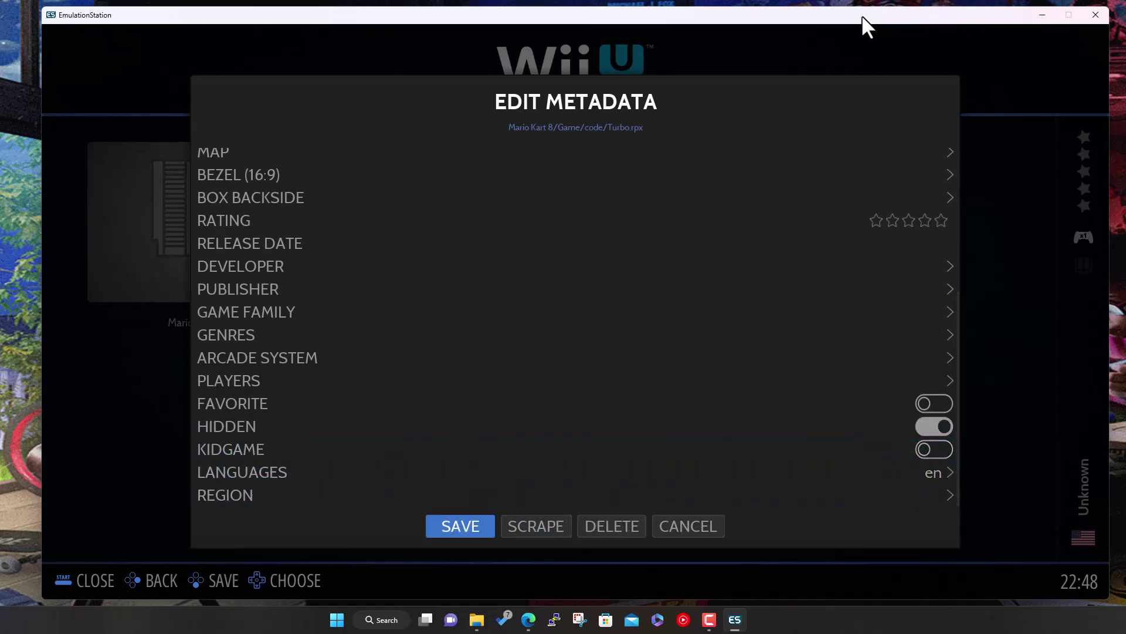
key("Return")
Turn on Hidden in the second Turbo entry's metadata editor.
key("Right")
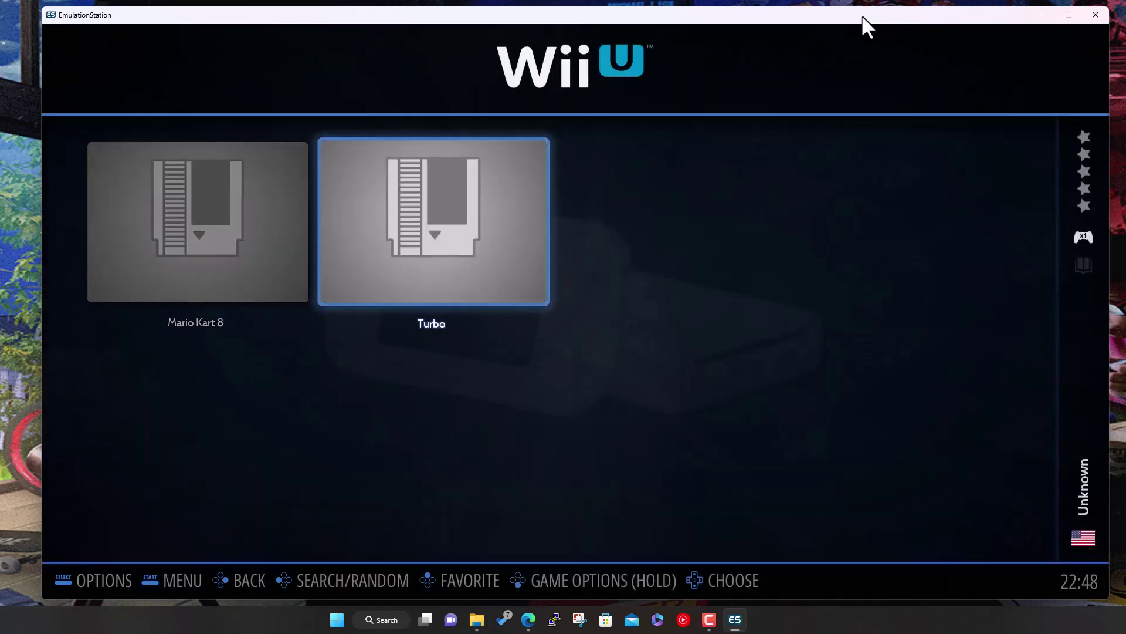
key("Return")
key("Up")
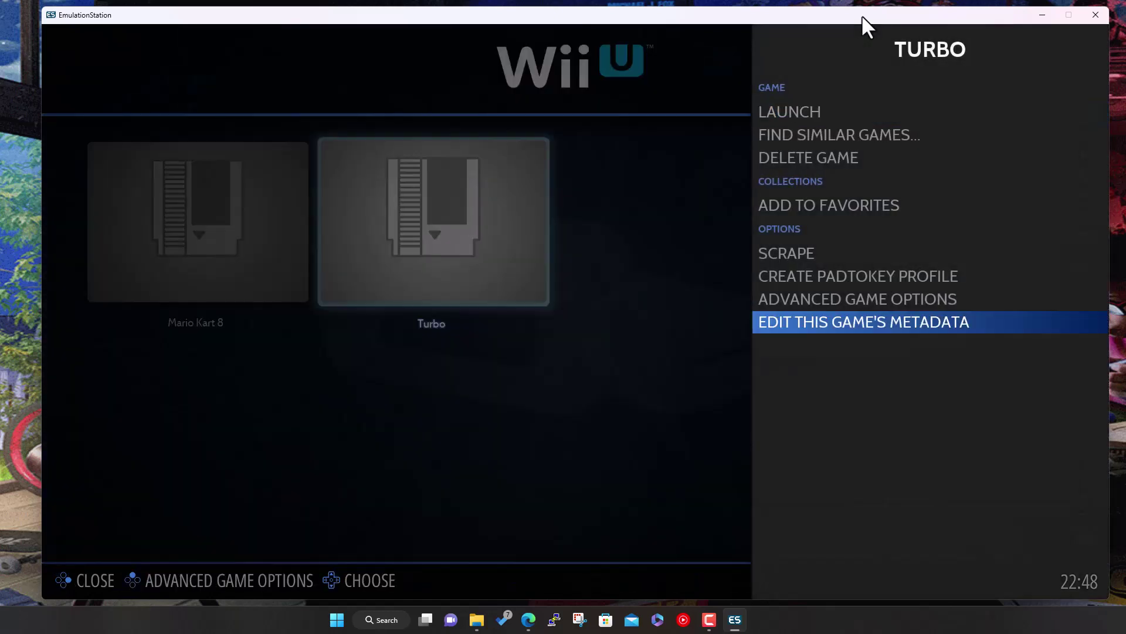
key("Return")
key("Up")
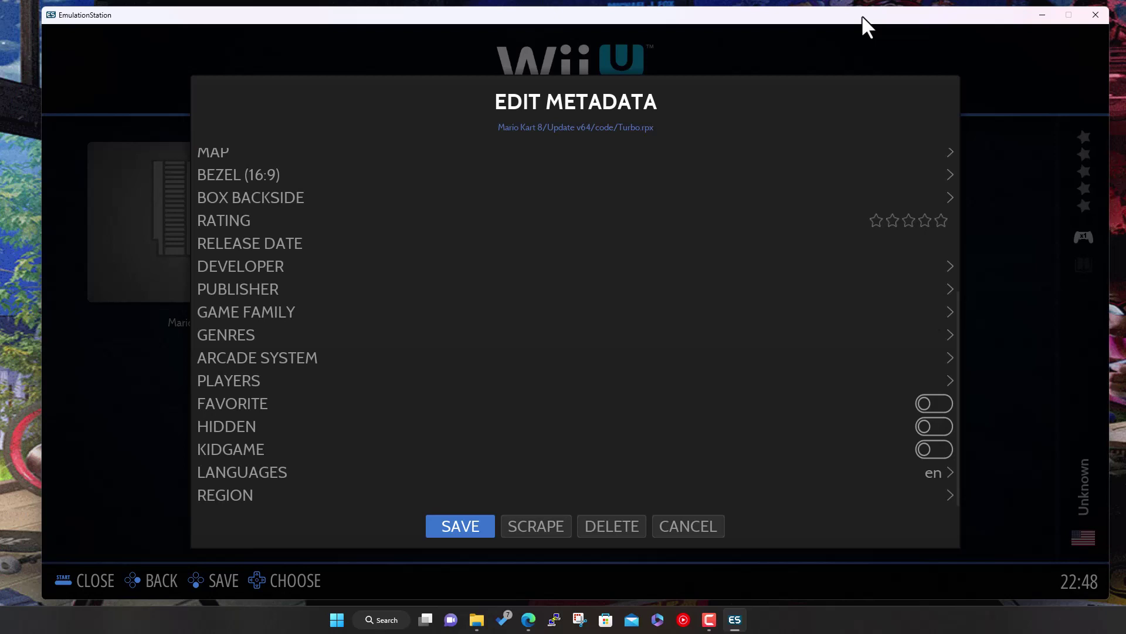
key("Up")
key("Up")
key("Up")
key("Down")
key("Return")
key("Down")
key("Down")
key("Down")
key("Down")
Save the second Turbo as hidden, then open and exit Mario Kart 8's metadata editor without saving.
key("Return")
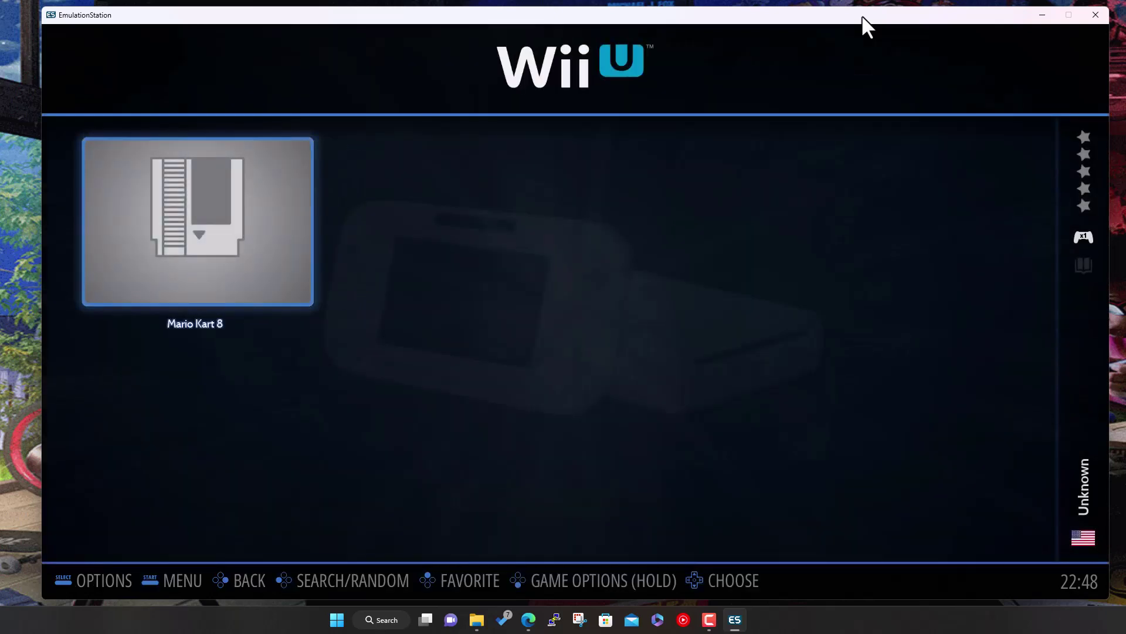
key("Return")
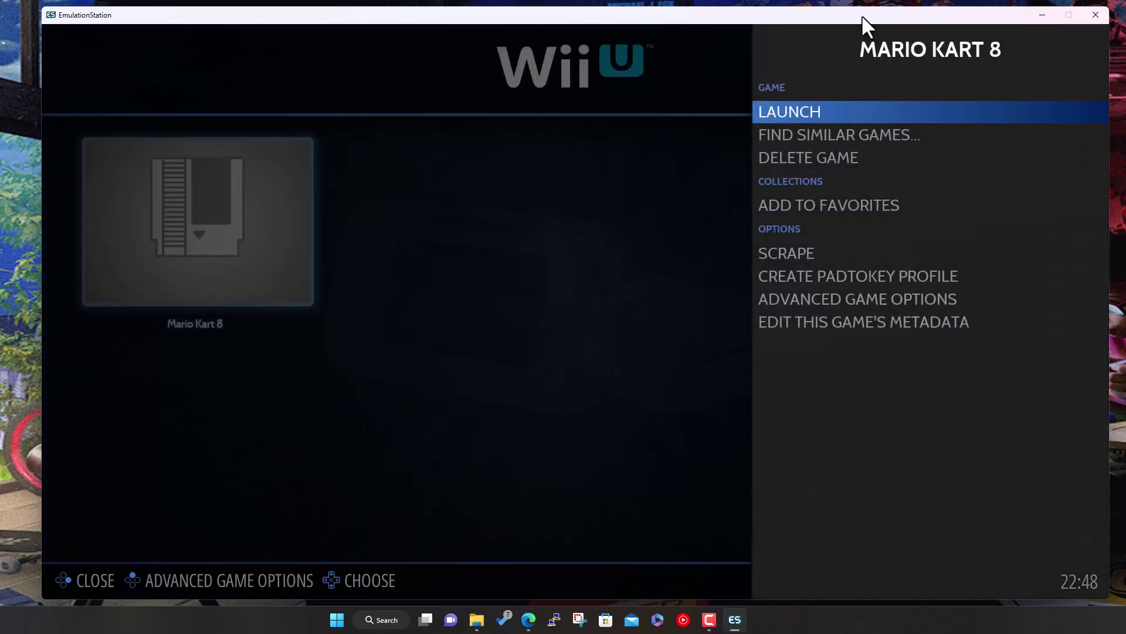
key("Up")
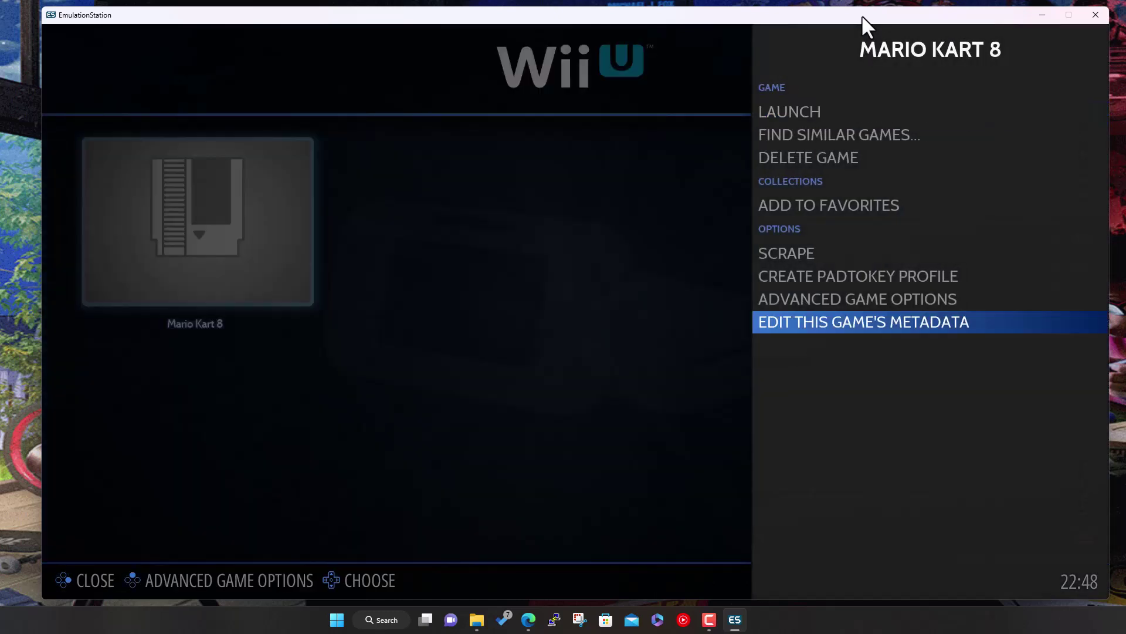
key("Return")
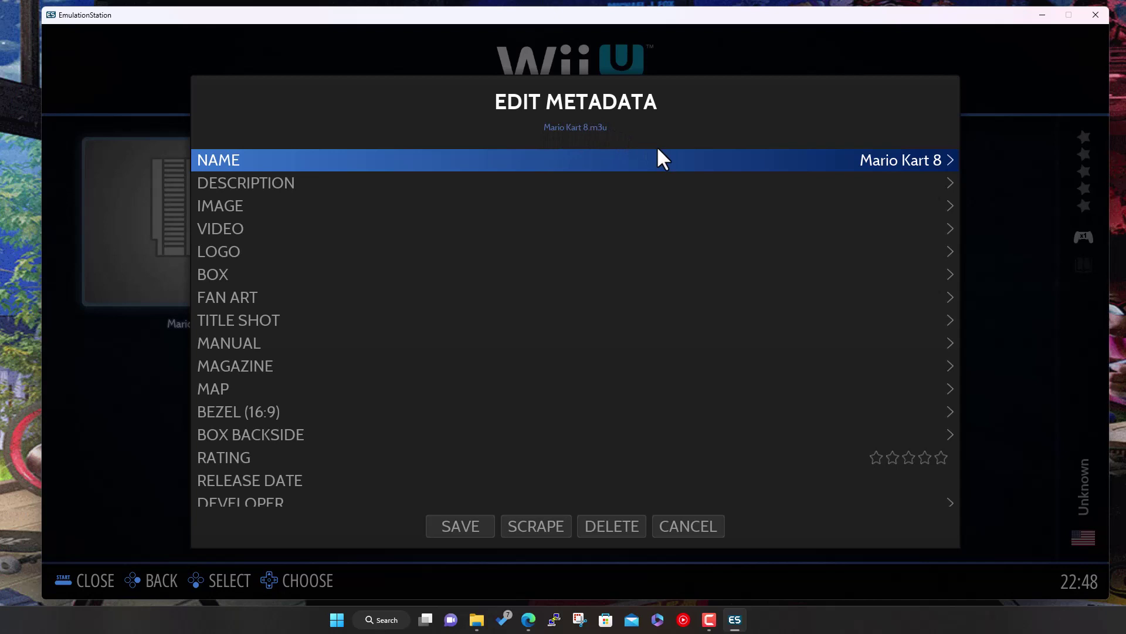
key("Escape")
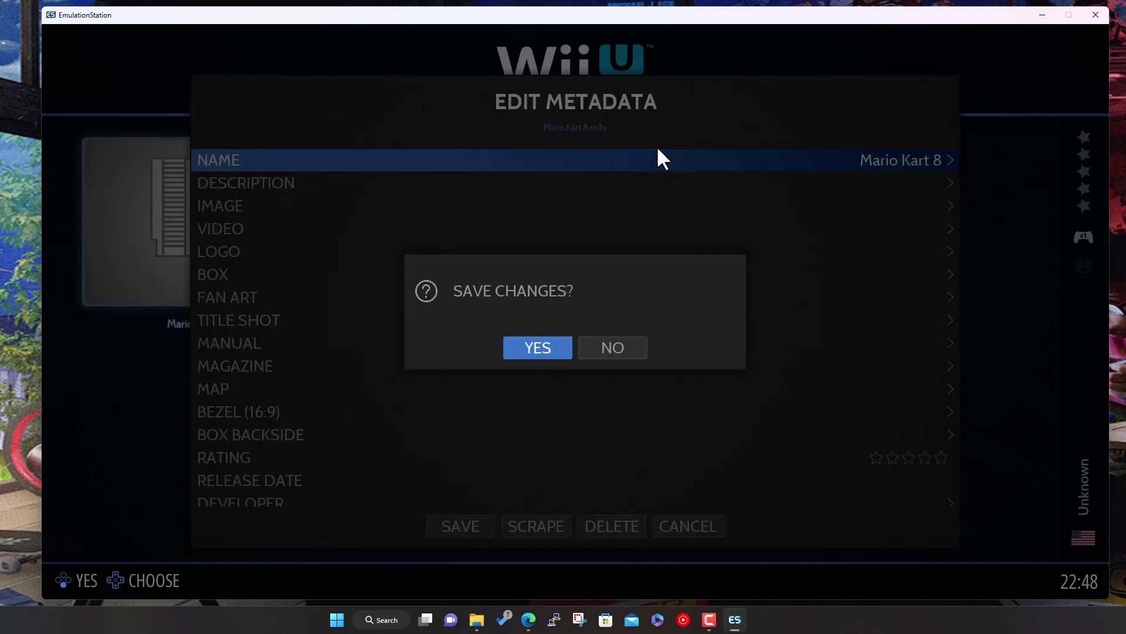
key("Right")
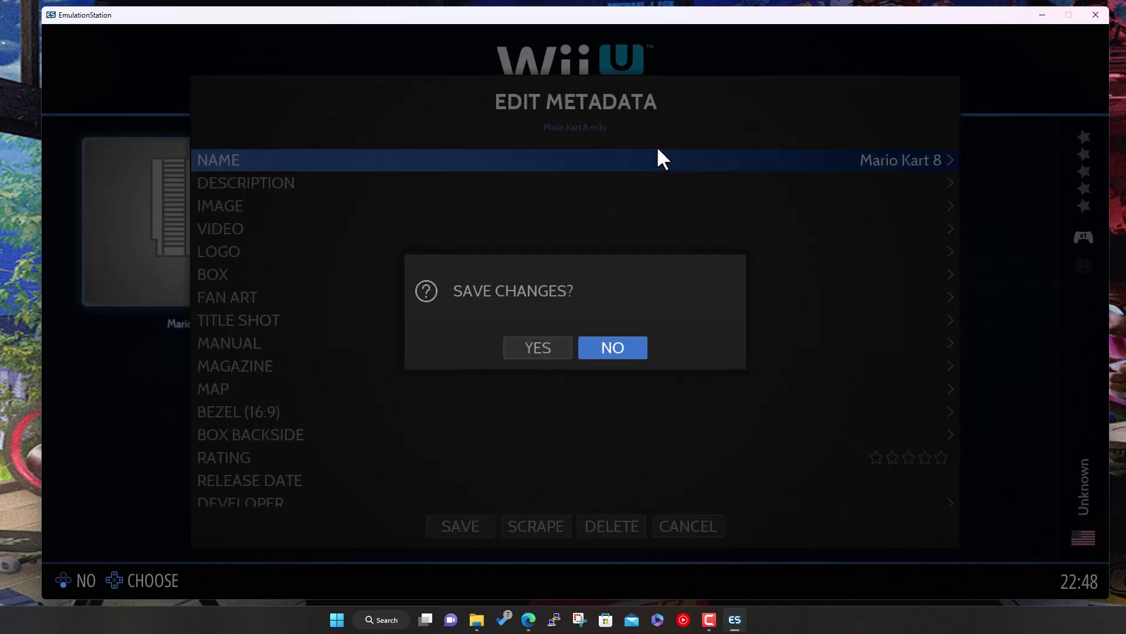
key("Return")
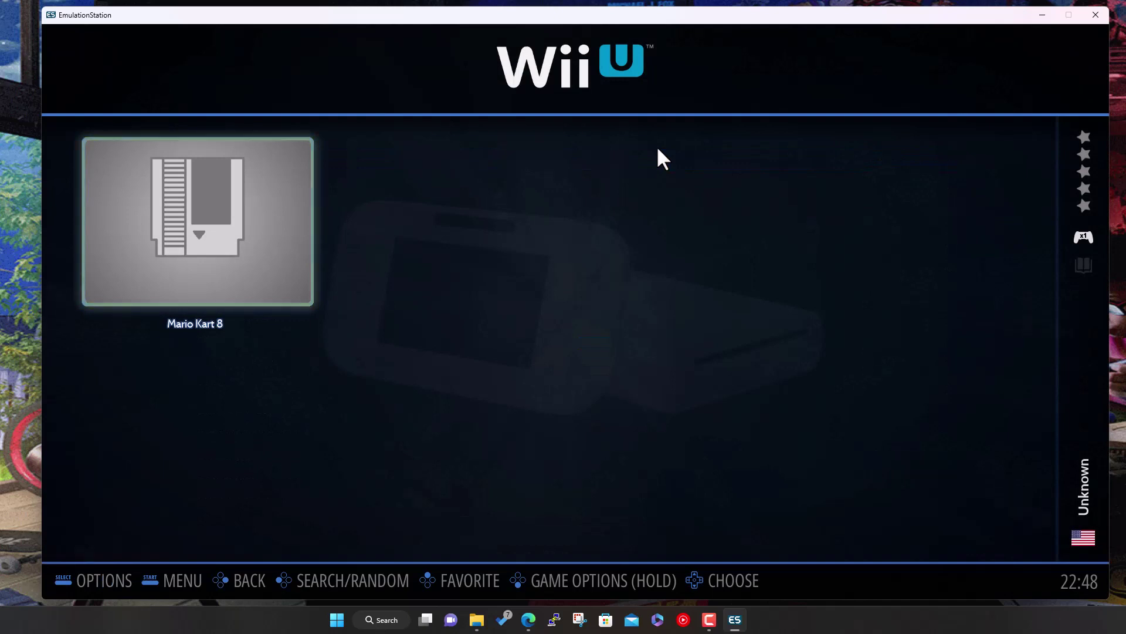
Reopen Mario Kart 8's game options and move to the scrape option.
key("Return")
key("Down")
key("Up")
key("Up")
key("Up")
key("Up")
key("Up")
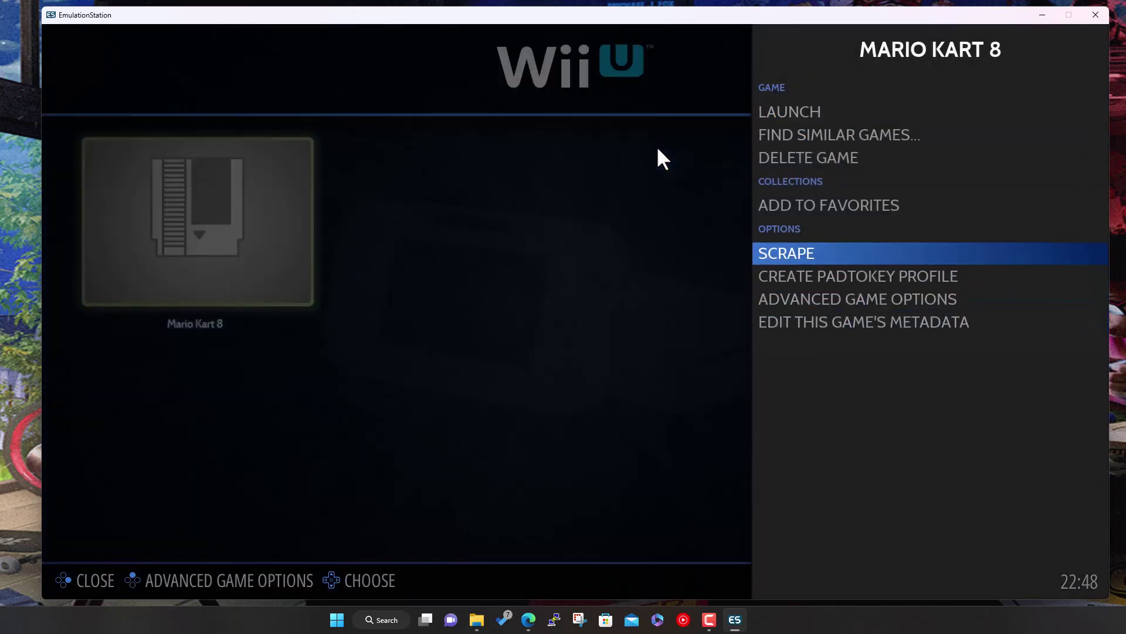
Scrape Mario Kart 8's screenshot, rating and 2014 date, then launch it in Cemu.
key("Return")
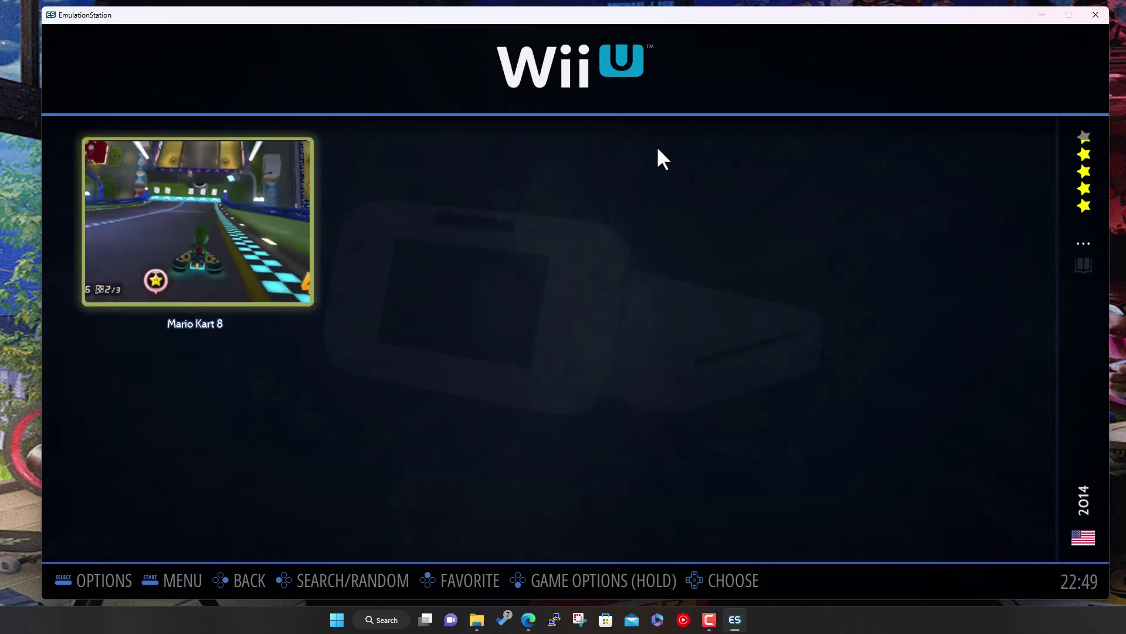
key("Return")
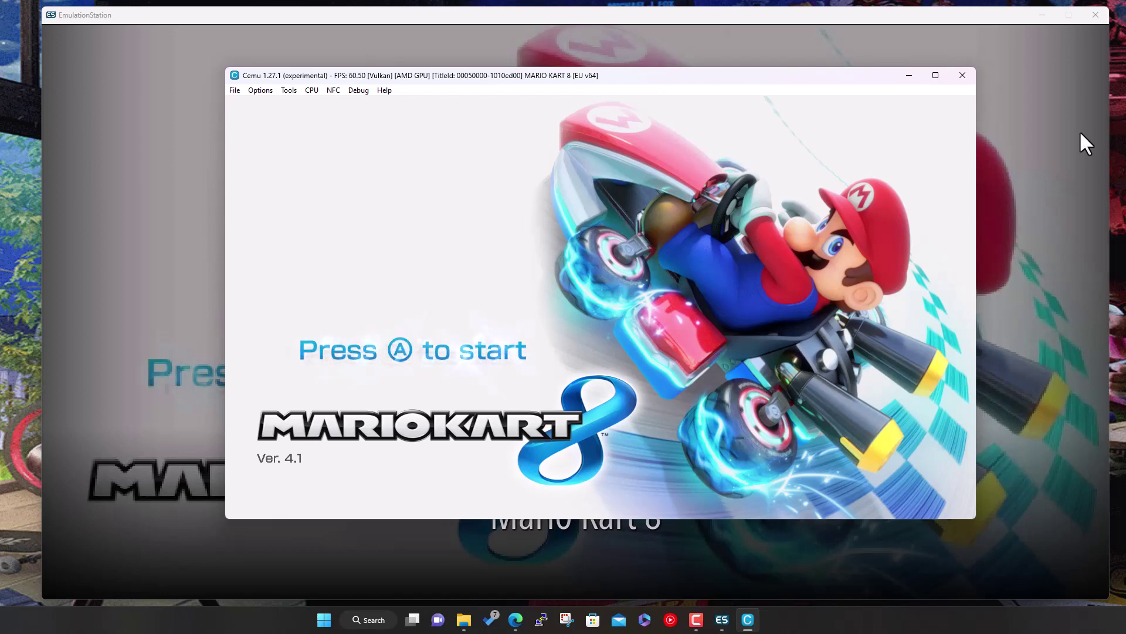
Get past the title screen and unlock message, then choose Single Player Grand Prix.
key("Return")
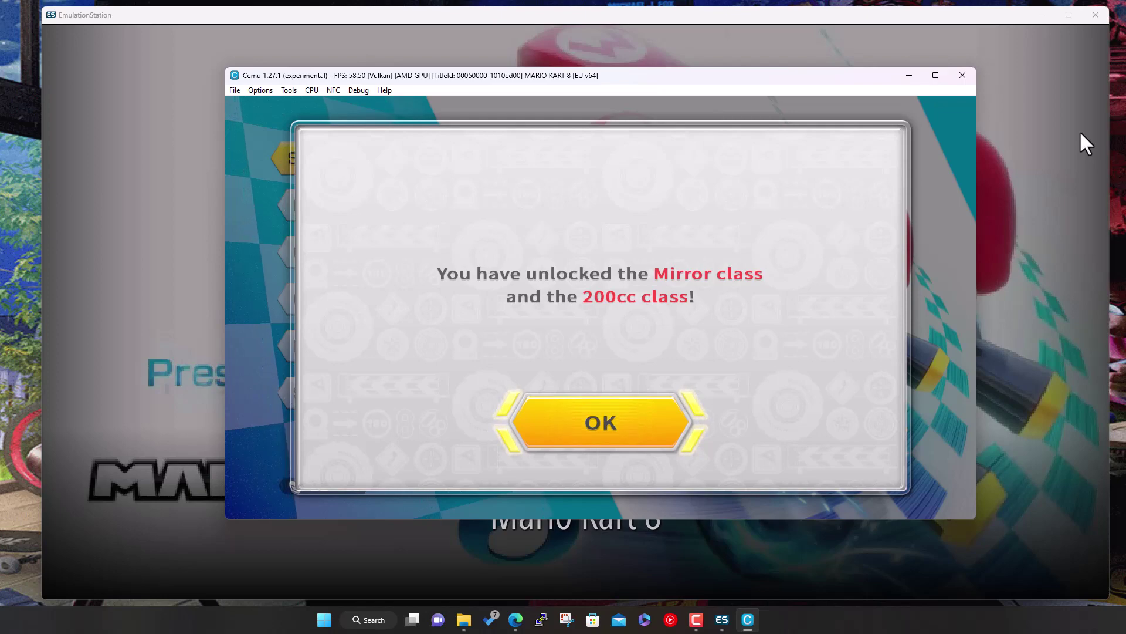
key("Return")
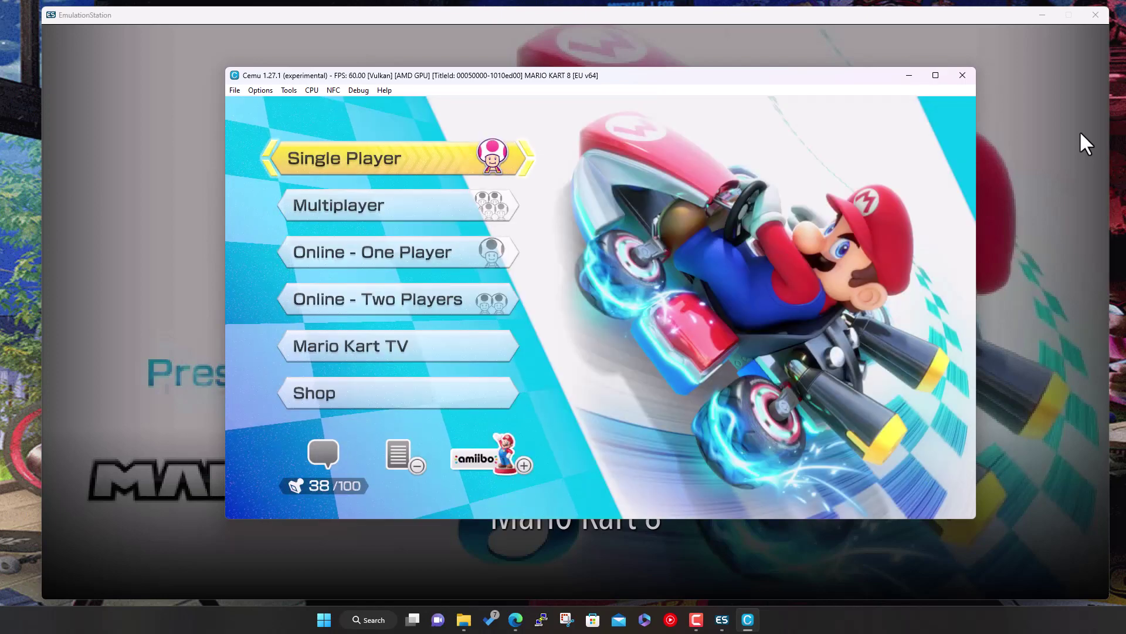
key("Down")
key("Down")
key("Down")
key("Down")
key("Down")
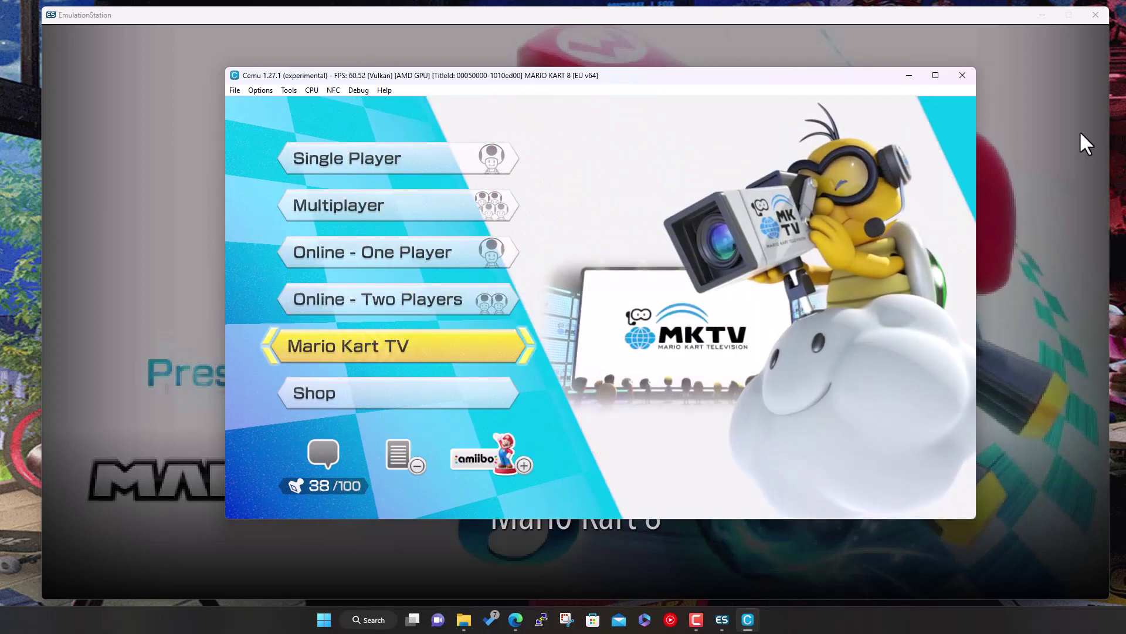
key("Up")
key("Up")
key("Up")
key("Up")
key("Up")
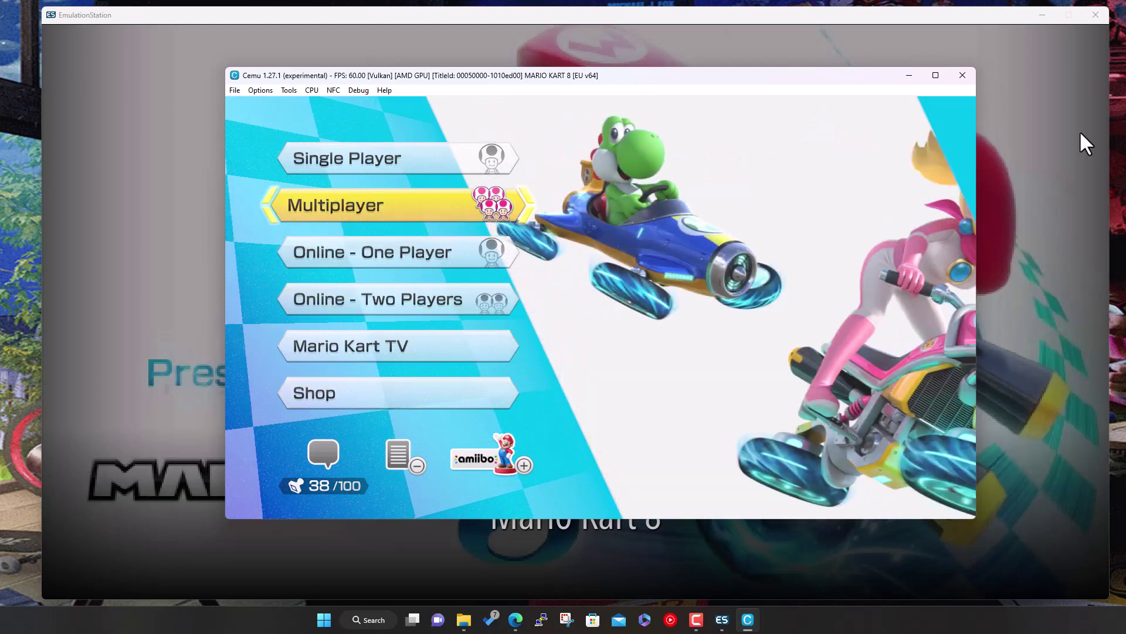
key("Return")
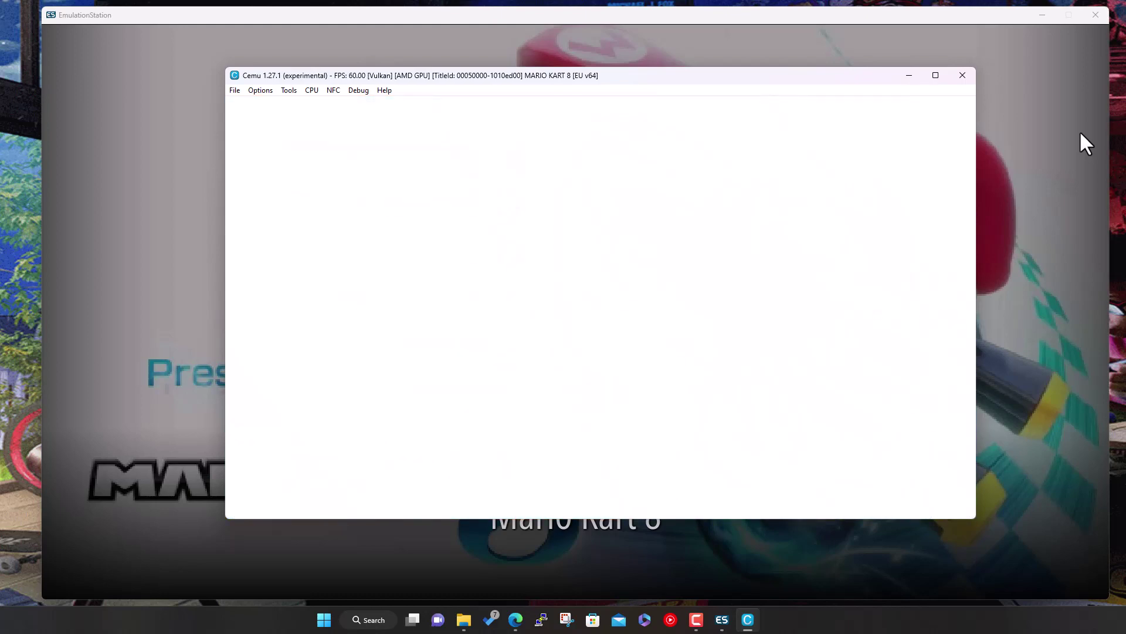
key("Down")
key("Up")
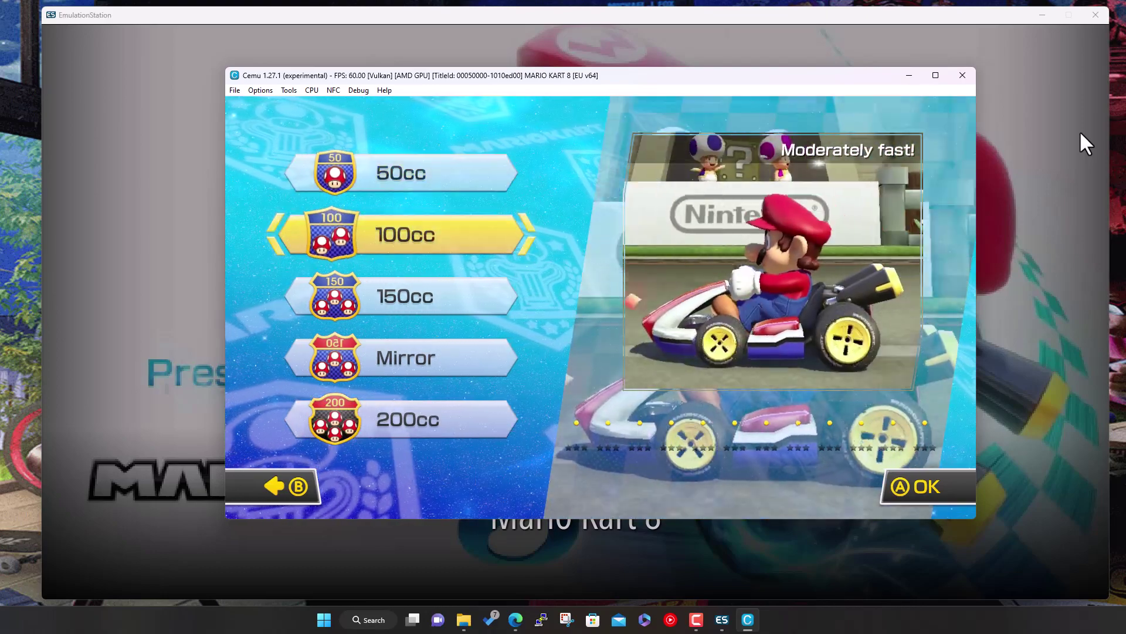
Pick the 50cc class, keep Mario with the Standard Kart, and choose the Mushroom Cup.
key("Down")
key("Down")
key("Up")
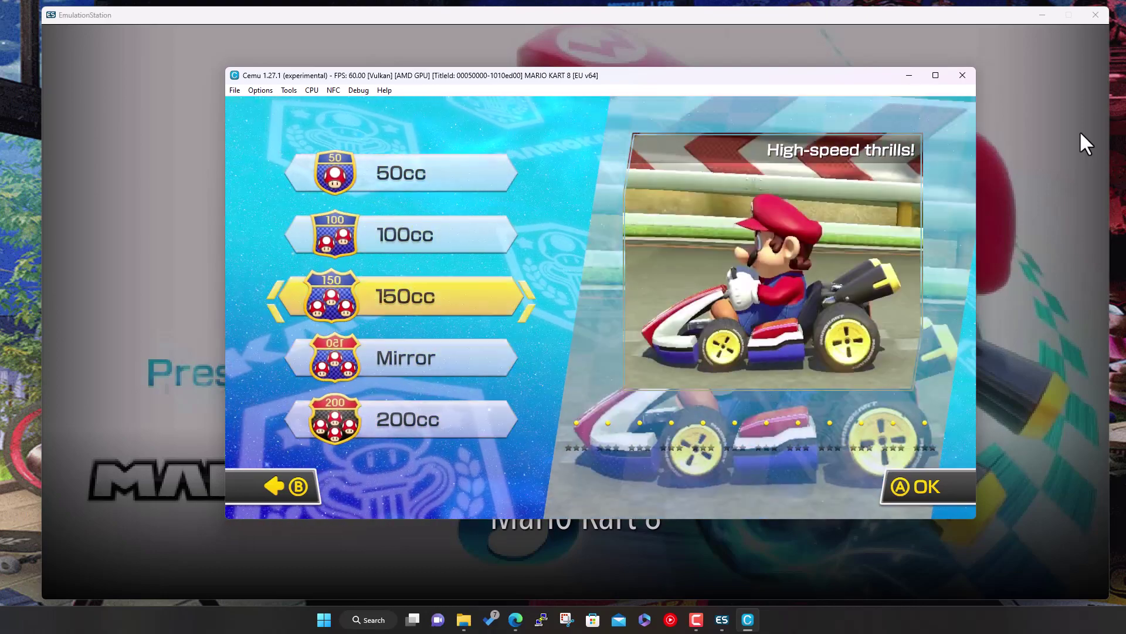
key("Up")
key("Up")
key("Return")
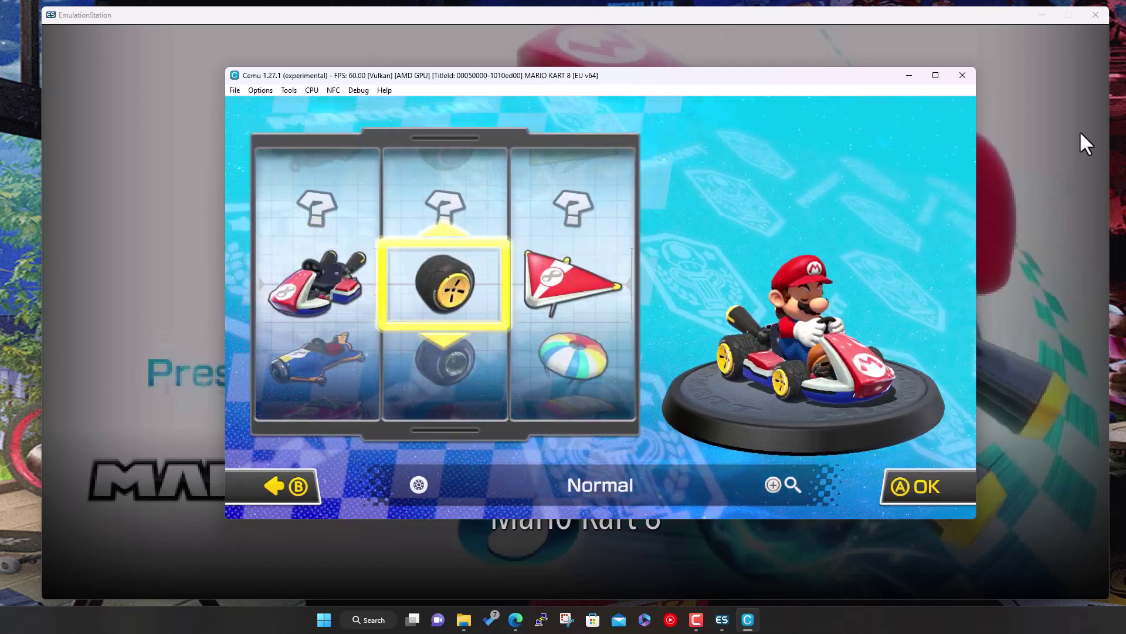
key("Return")
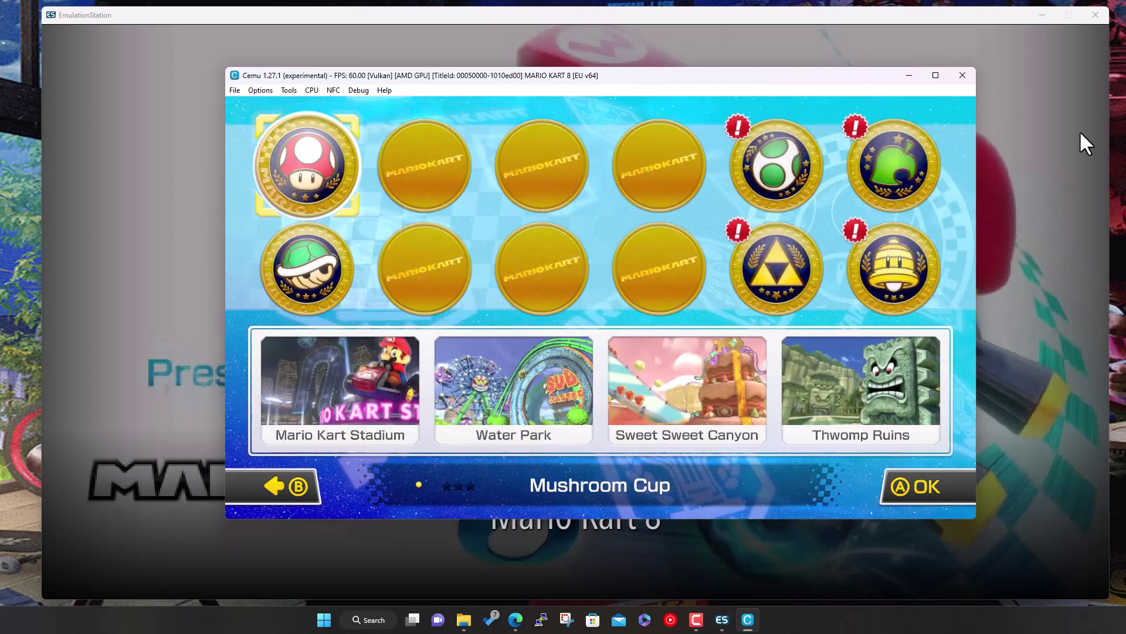
key("Return")
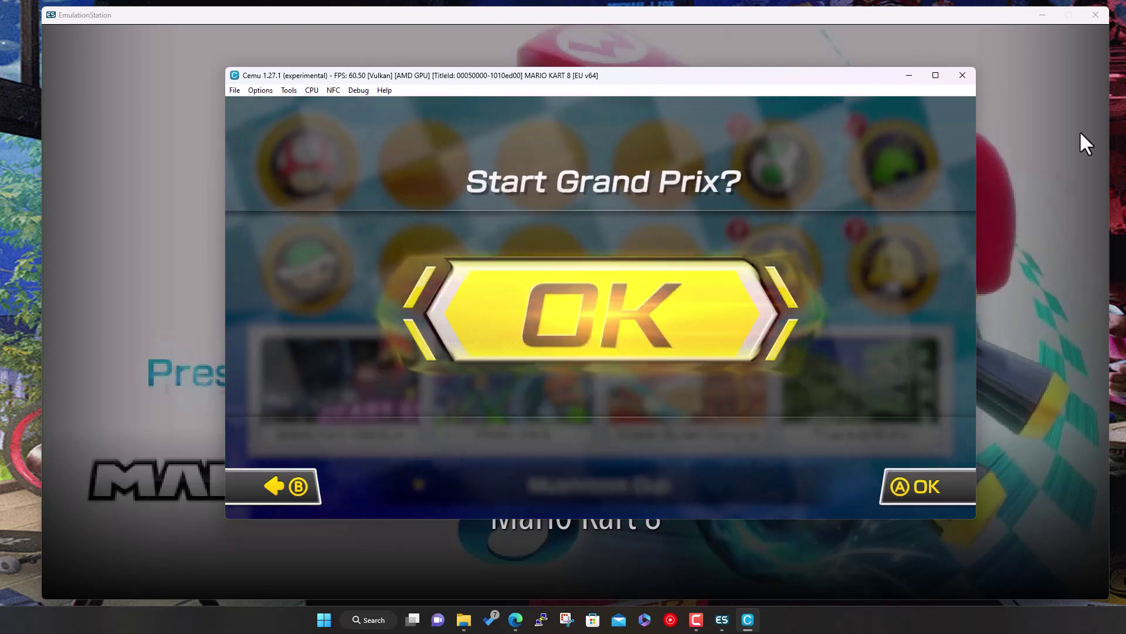
Confirm the Start Grand Prix prompt to begin the Mushroom Cup's first race.
key("Return")
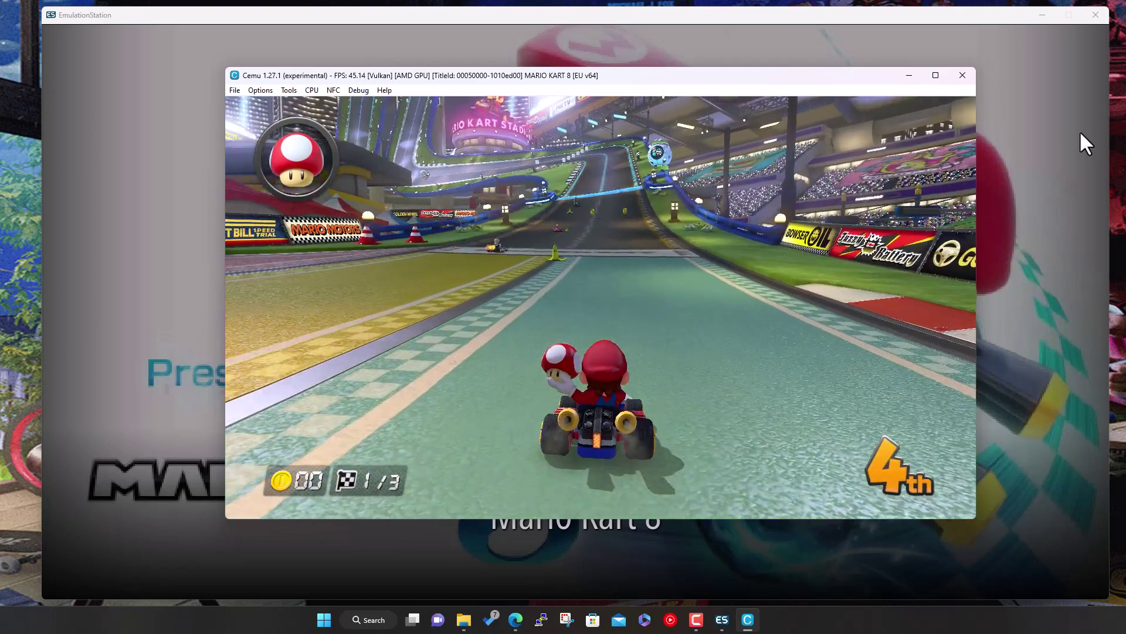
Pause the race and quit it from the pause menu.
key("Return")
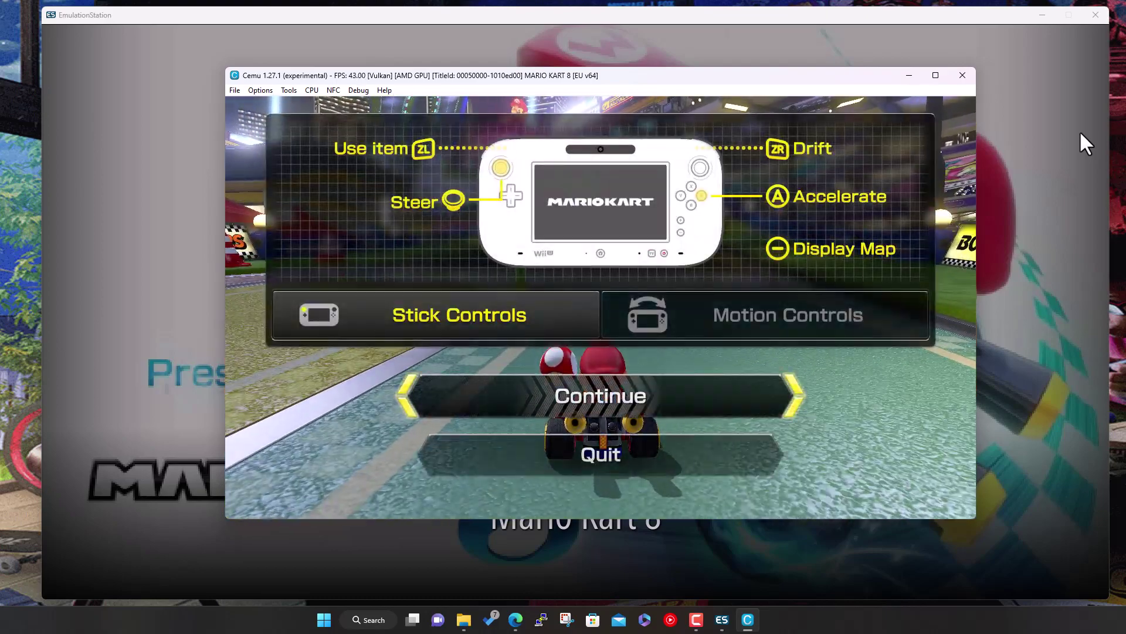
key("Return")
key("Left")
key("Return")
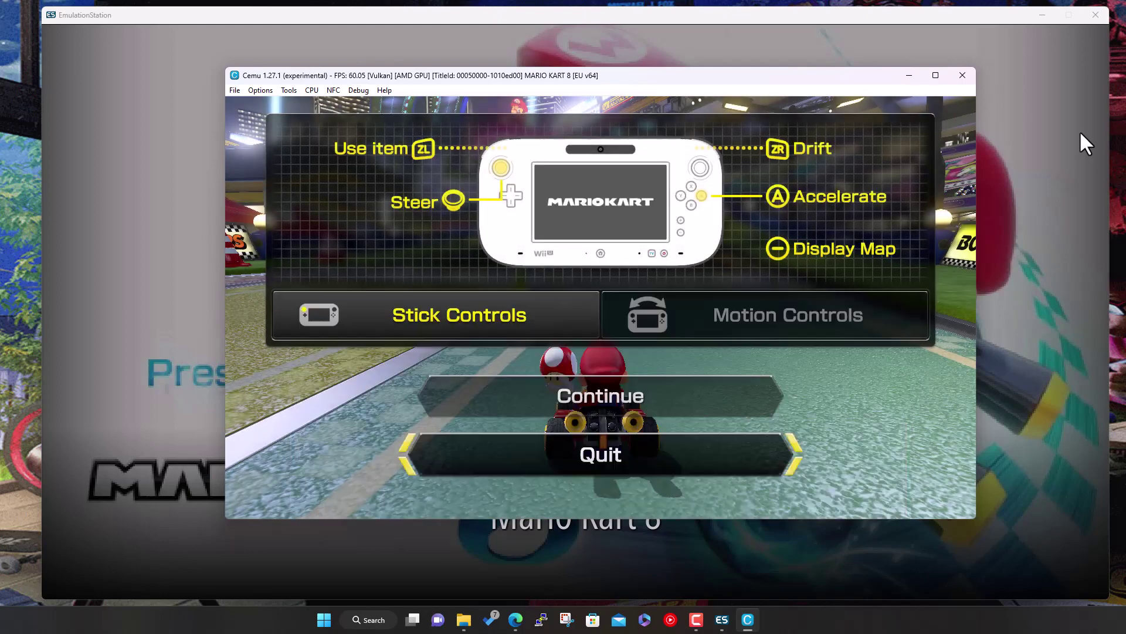
key("Return")
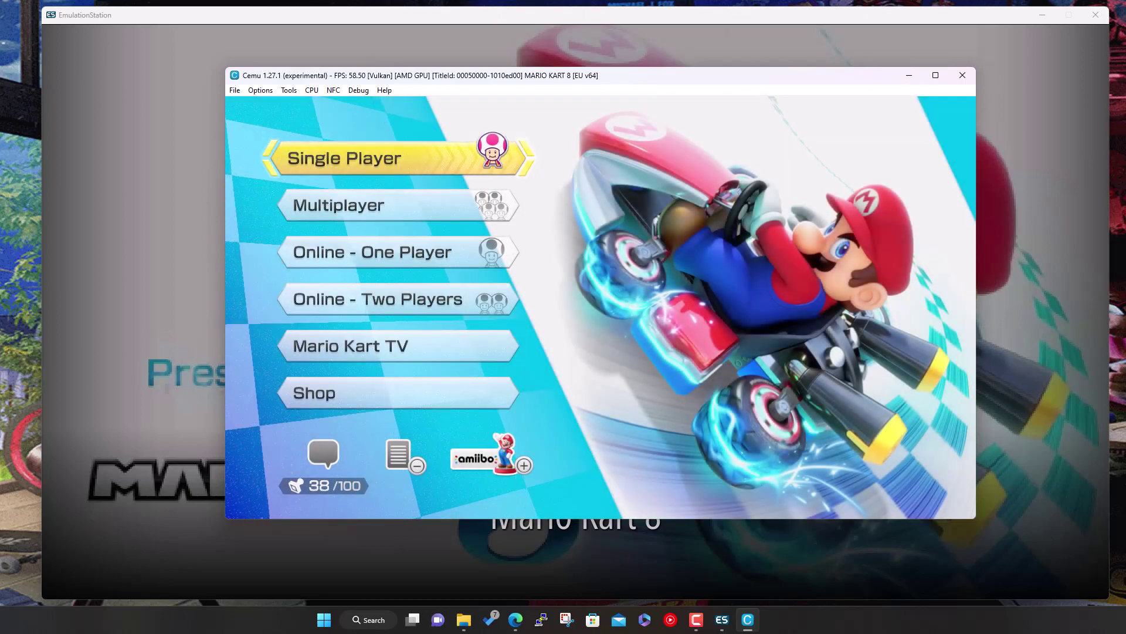
Exit Cemu from its File menu and go back to RetroBat's Wii U system view.
left_click(236, 91)
left_click(257, 103)
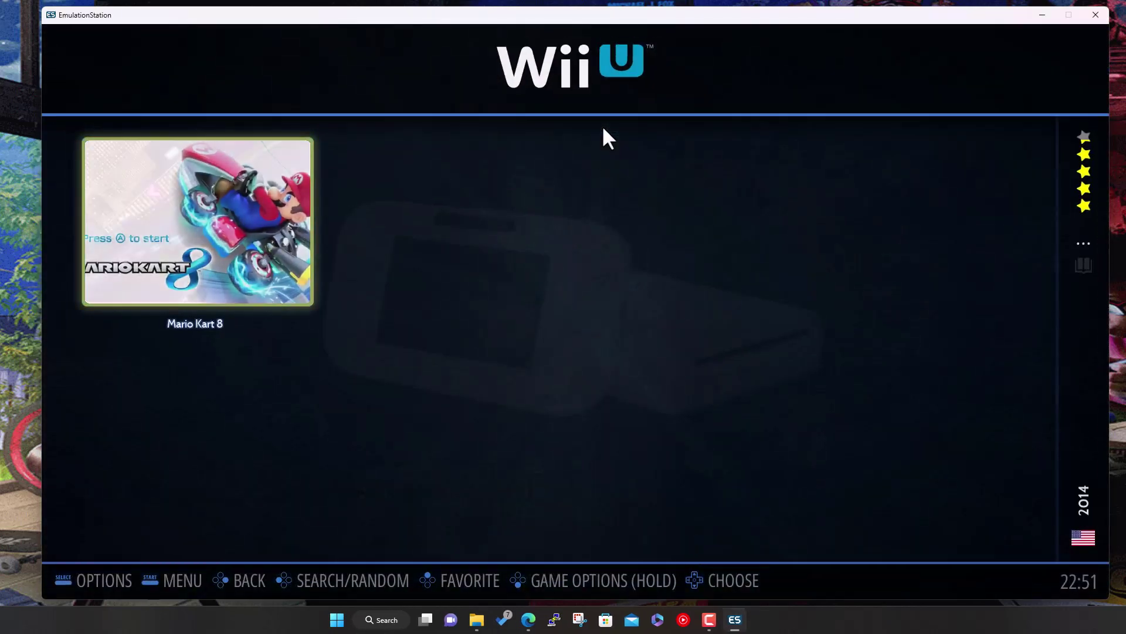
key("Escape")
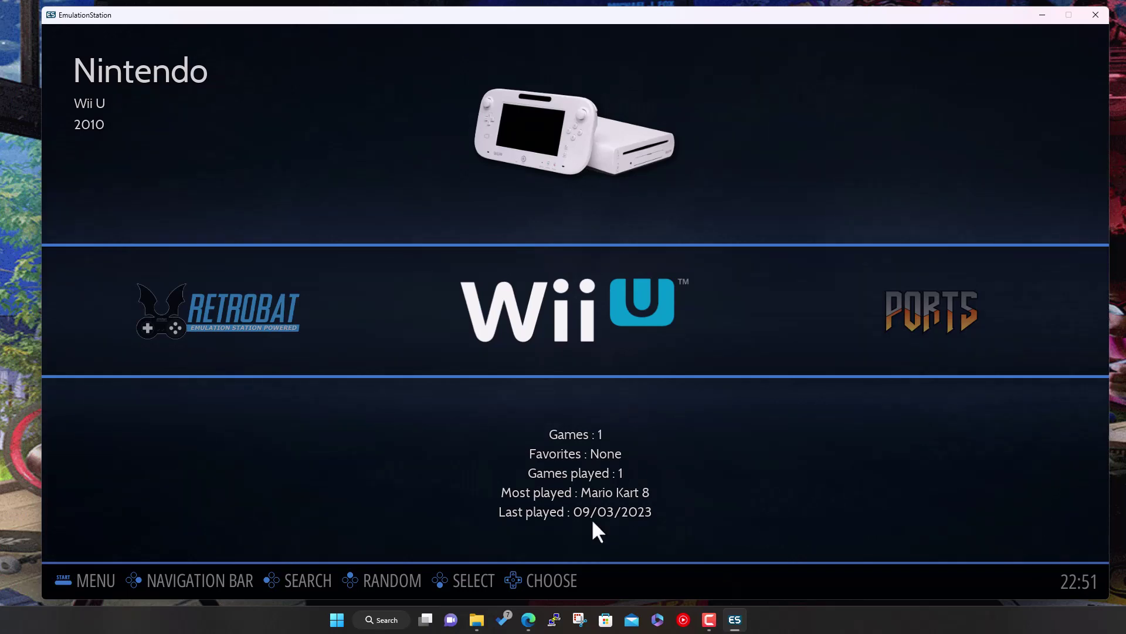
Open X:\Demo\RetroBat\emulators\cemu in File Explorer and select keys.txt.
left_click(476, 619)
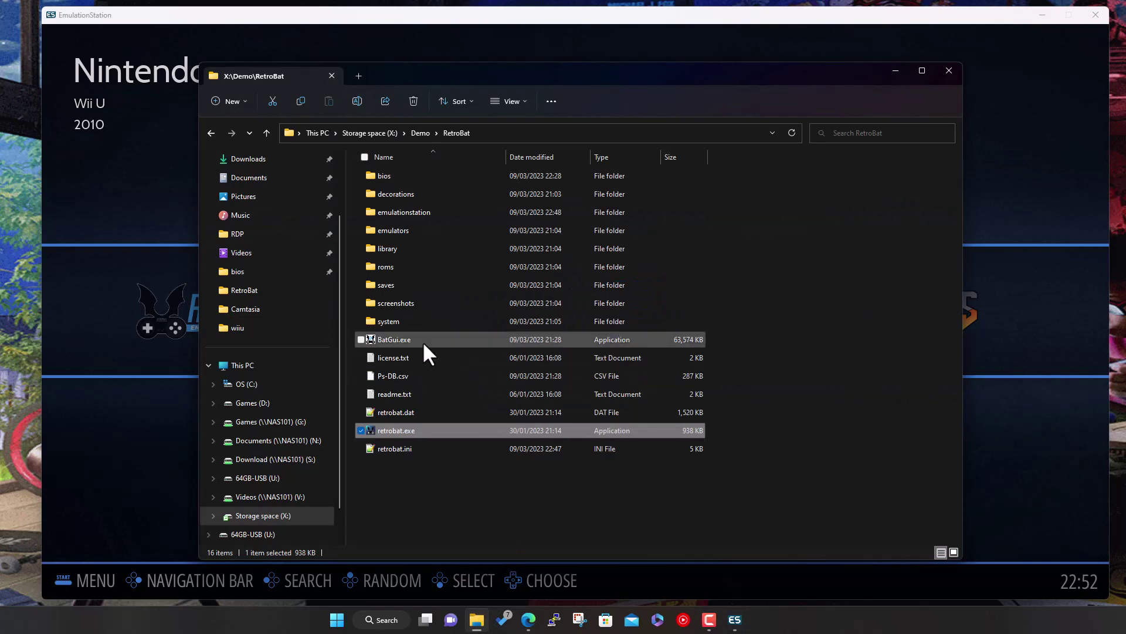
double_click(413, 223)
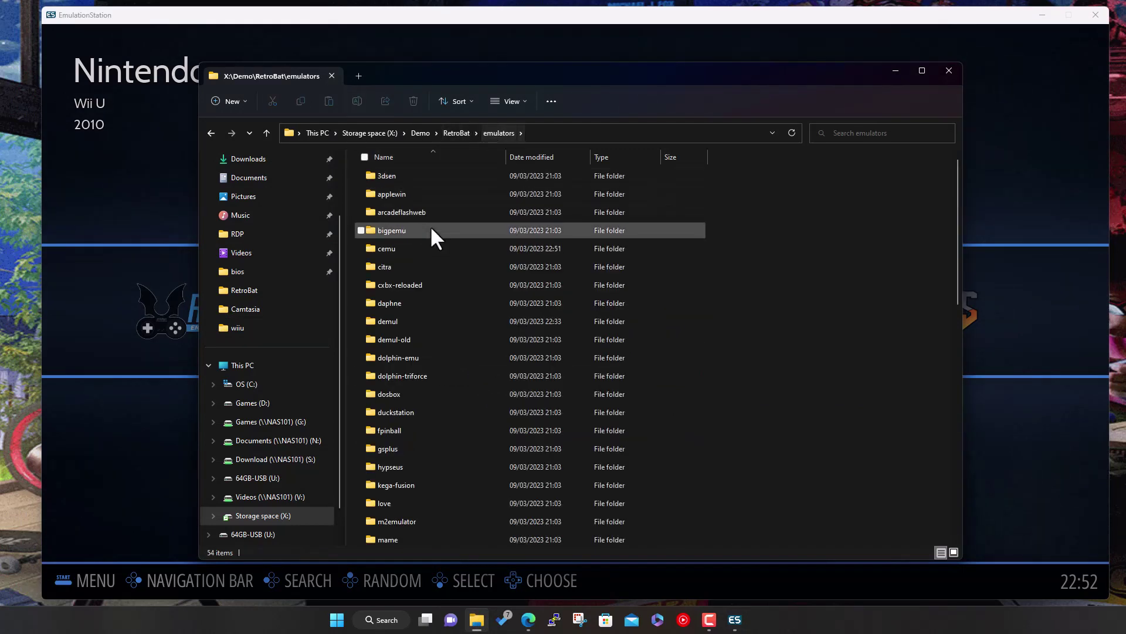
double_click(419, 247)
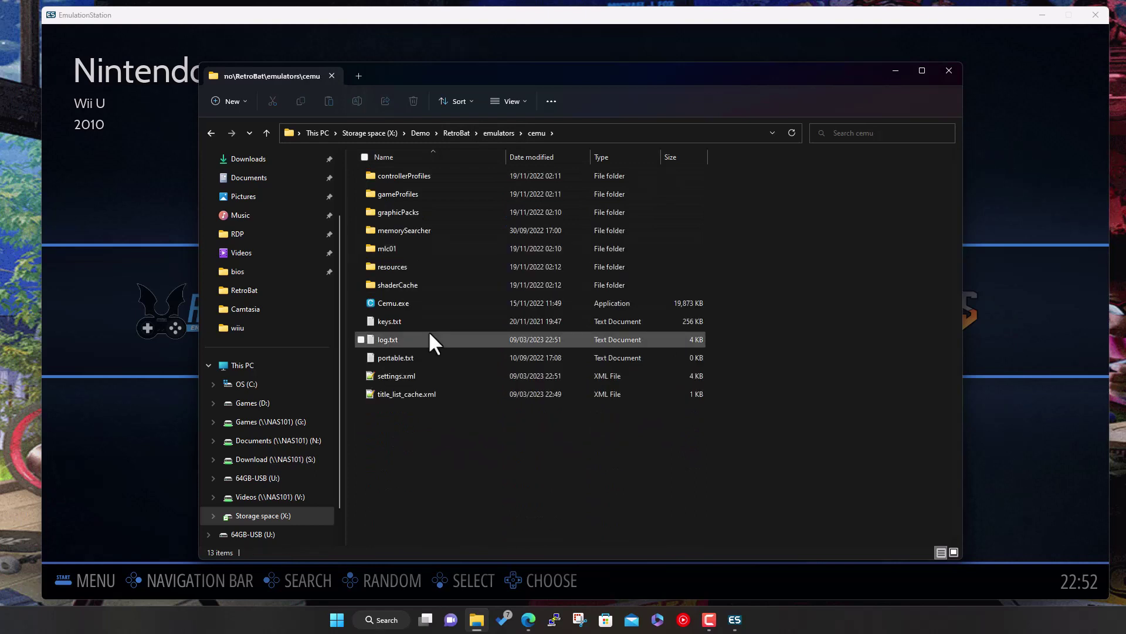
left_click(403, 318)
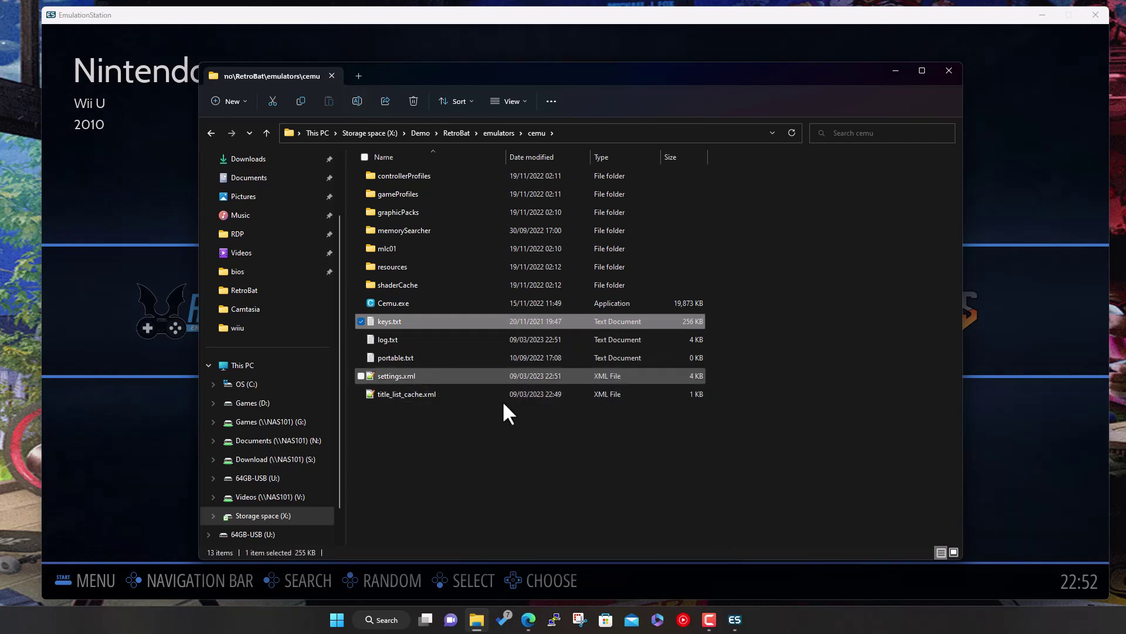
left_click(949, 70)
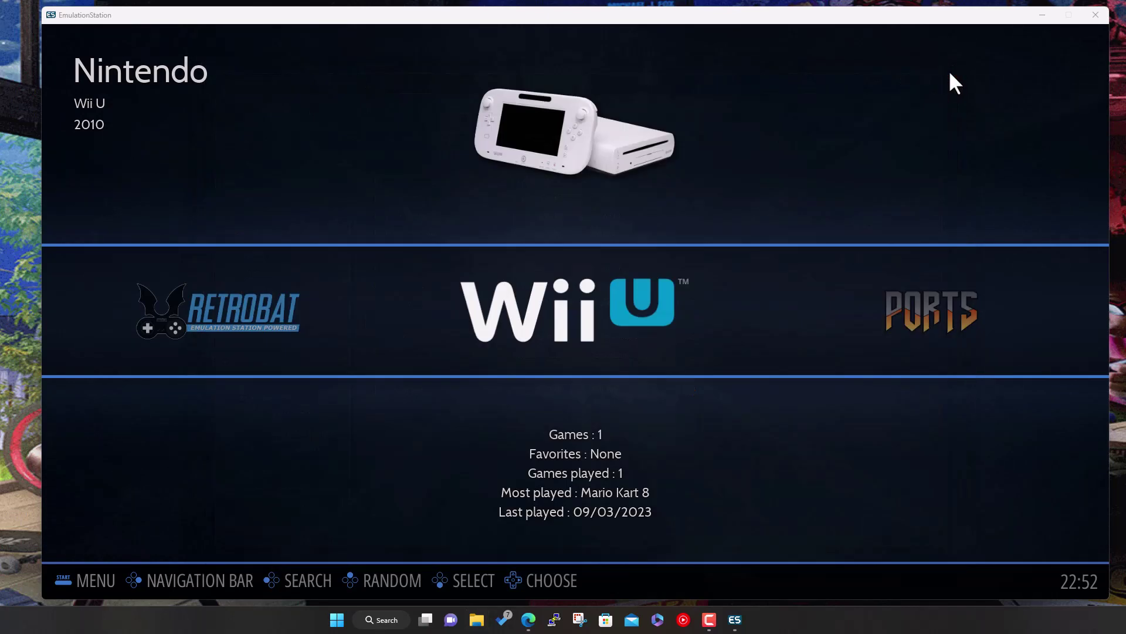